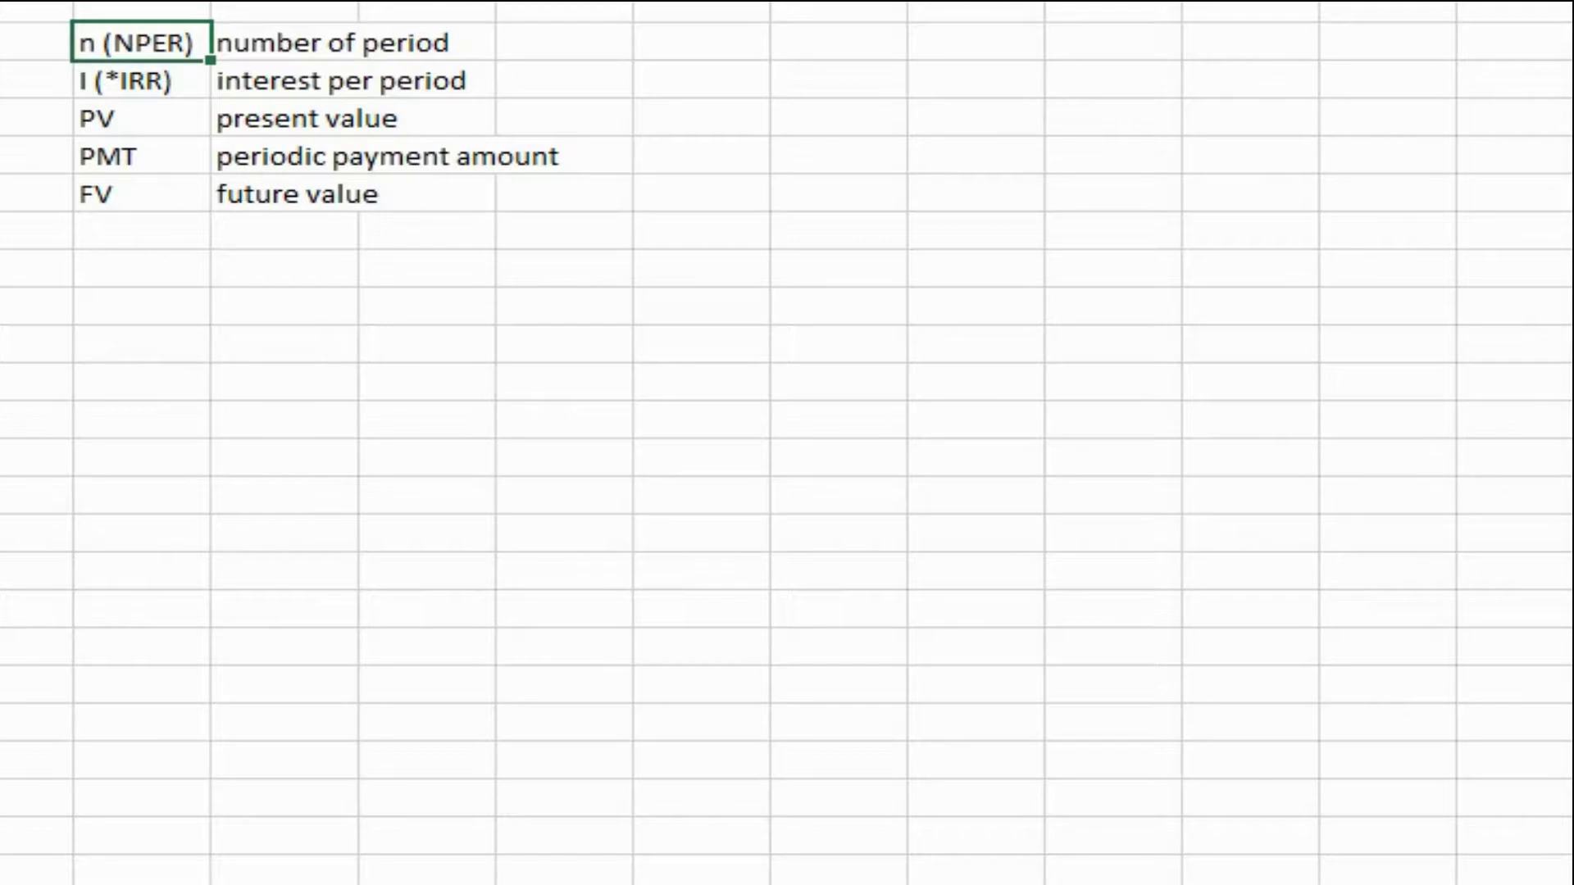
Step: Examine the list of time-value variables and their definitions, from n (NPER) down to FV
{"action": "key", "text": "shift+Down"}
{"action": "key", "text": "shift+Down"}
{"action": "key", "text": "shift+Down"}
{"action": "key", "text": "shift+Down"}
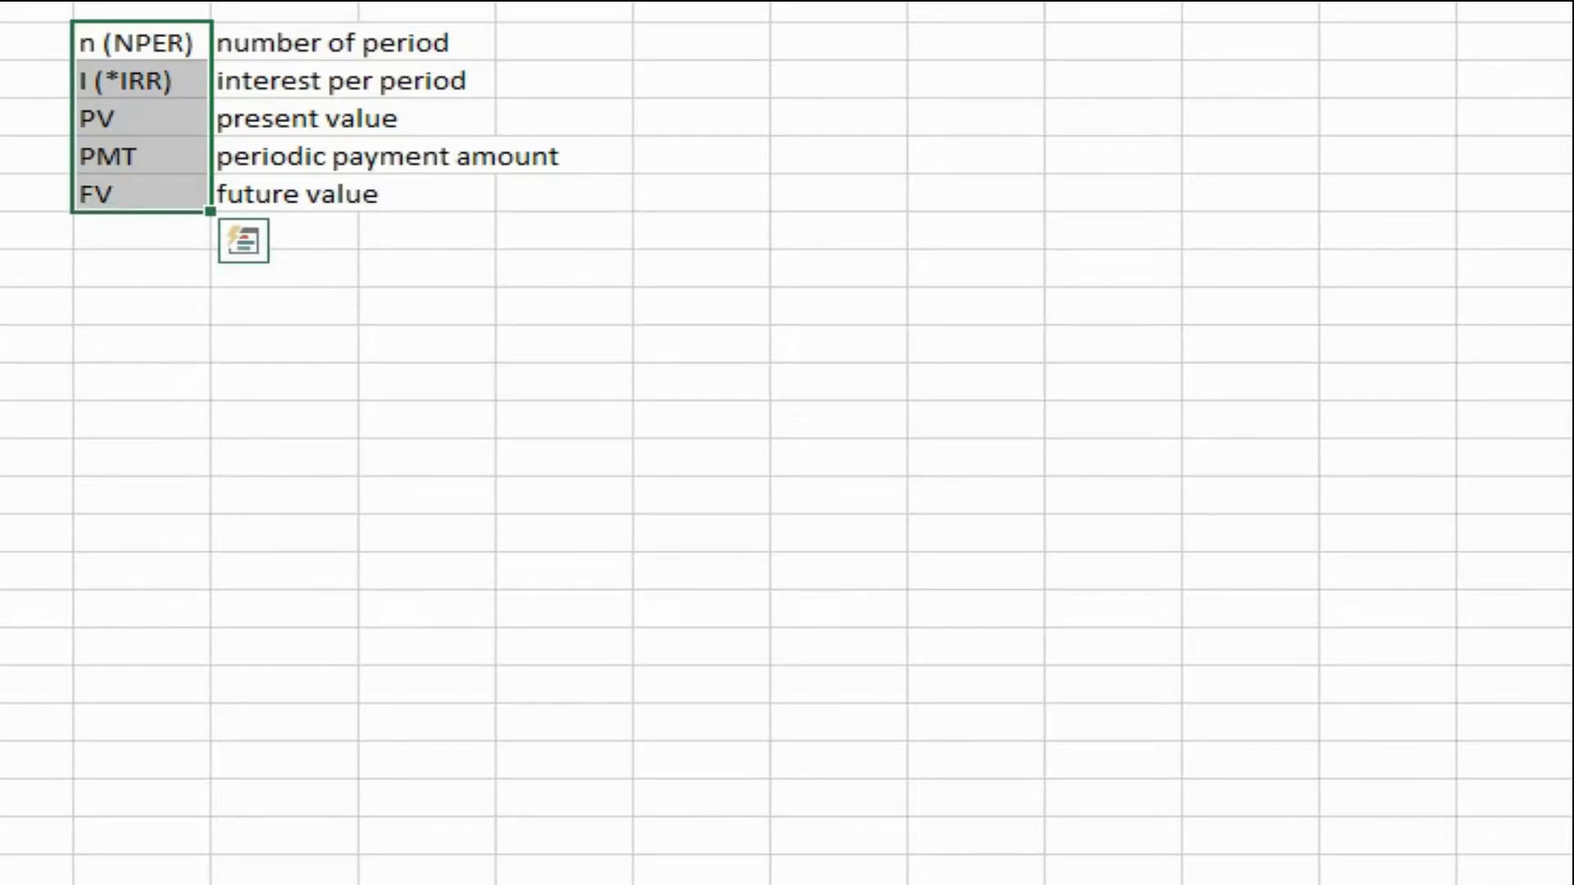
{"action": "key", "text": "Up"}
{"action": "key", "text": "Down"}
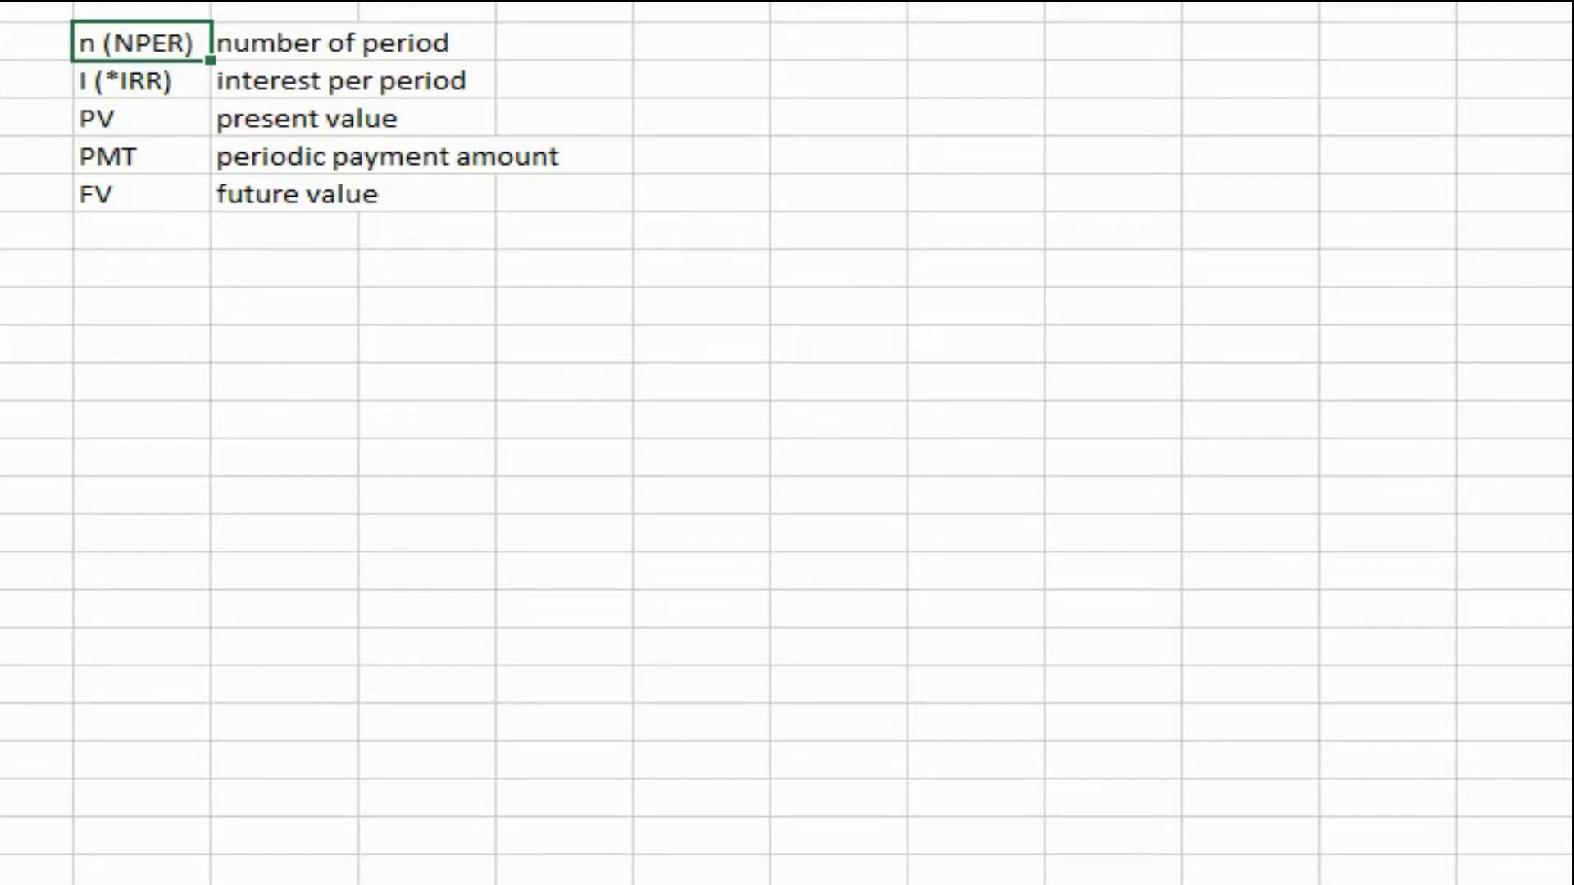
{"action": "key", "text": "Down"}
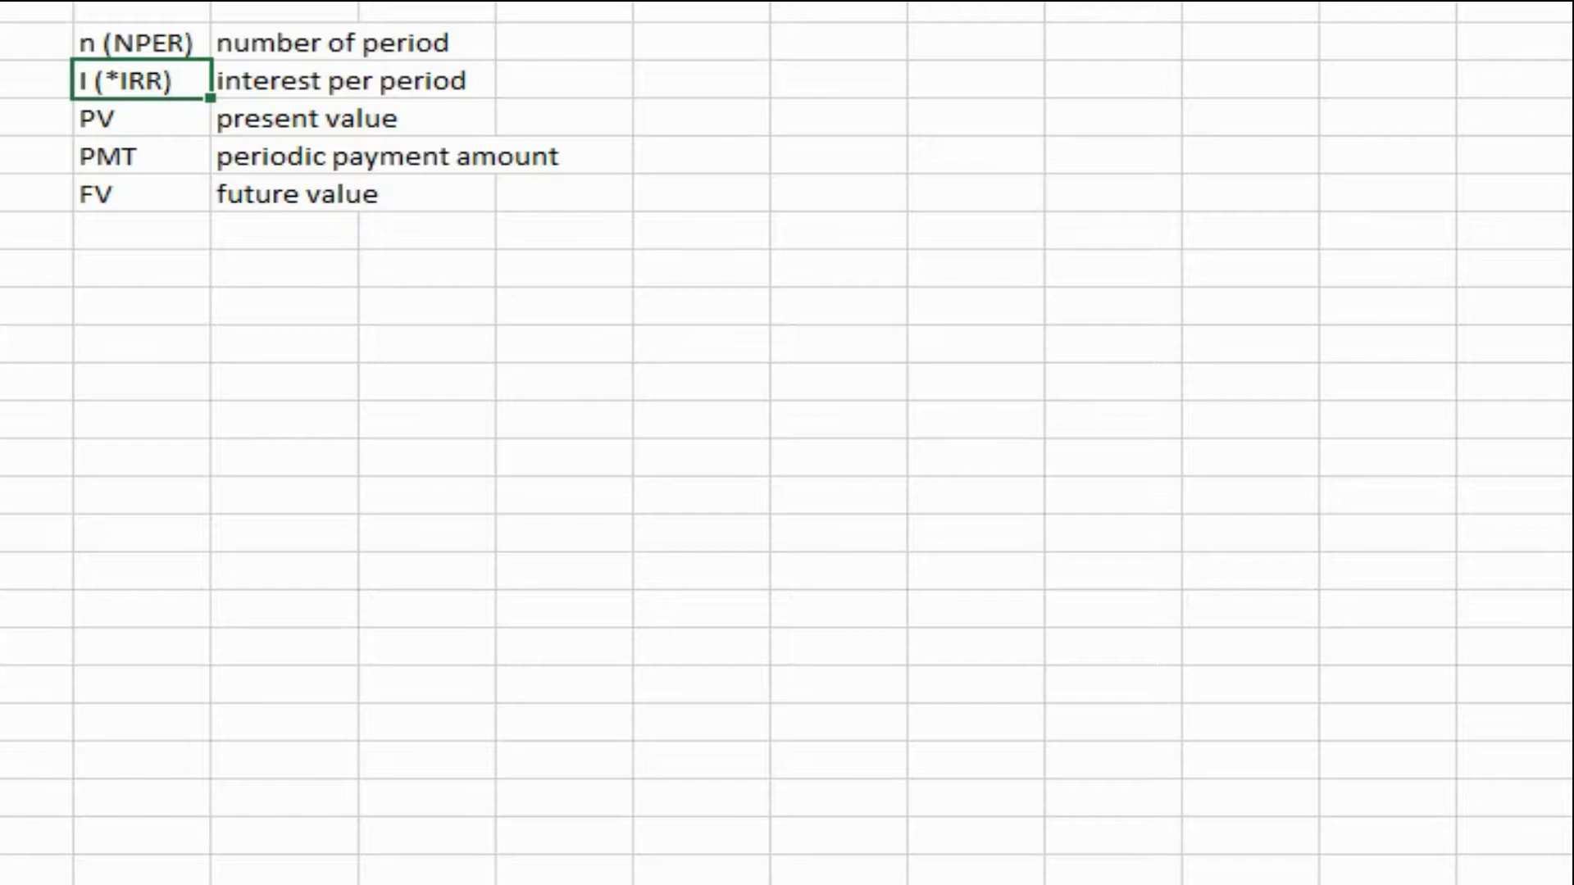
{"action": "key", "text": "Down"}
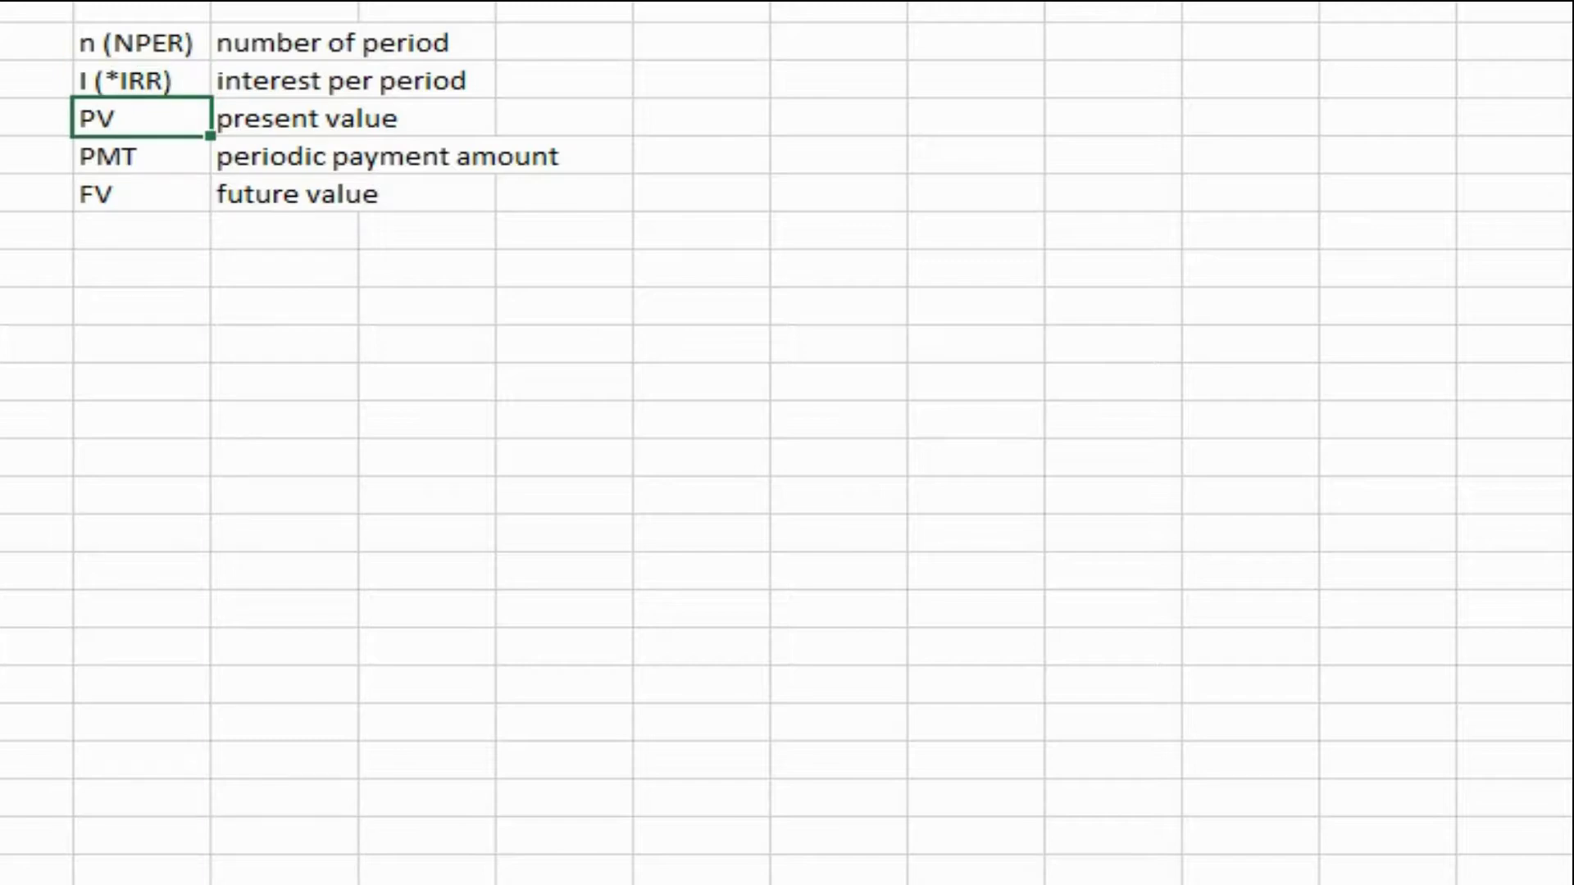
{"action": "key", "text": "Down"}
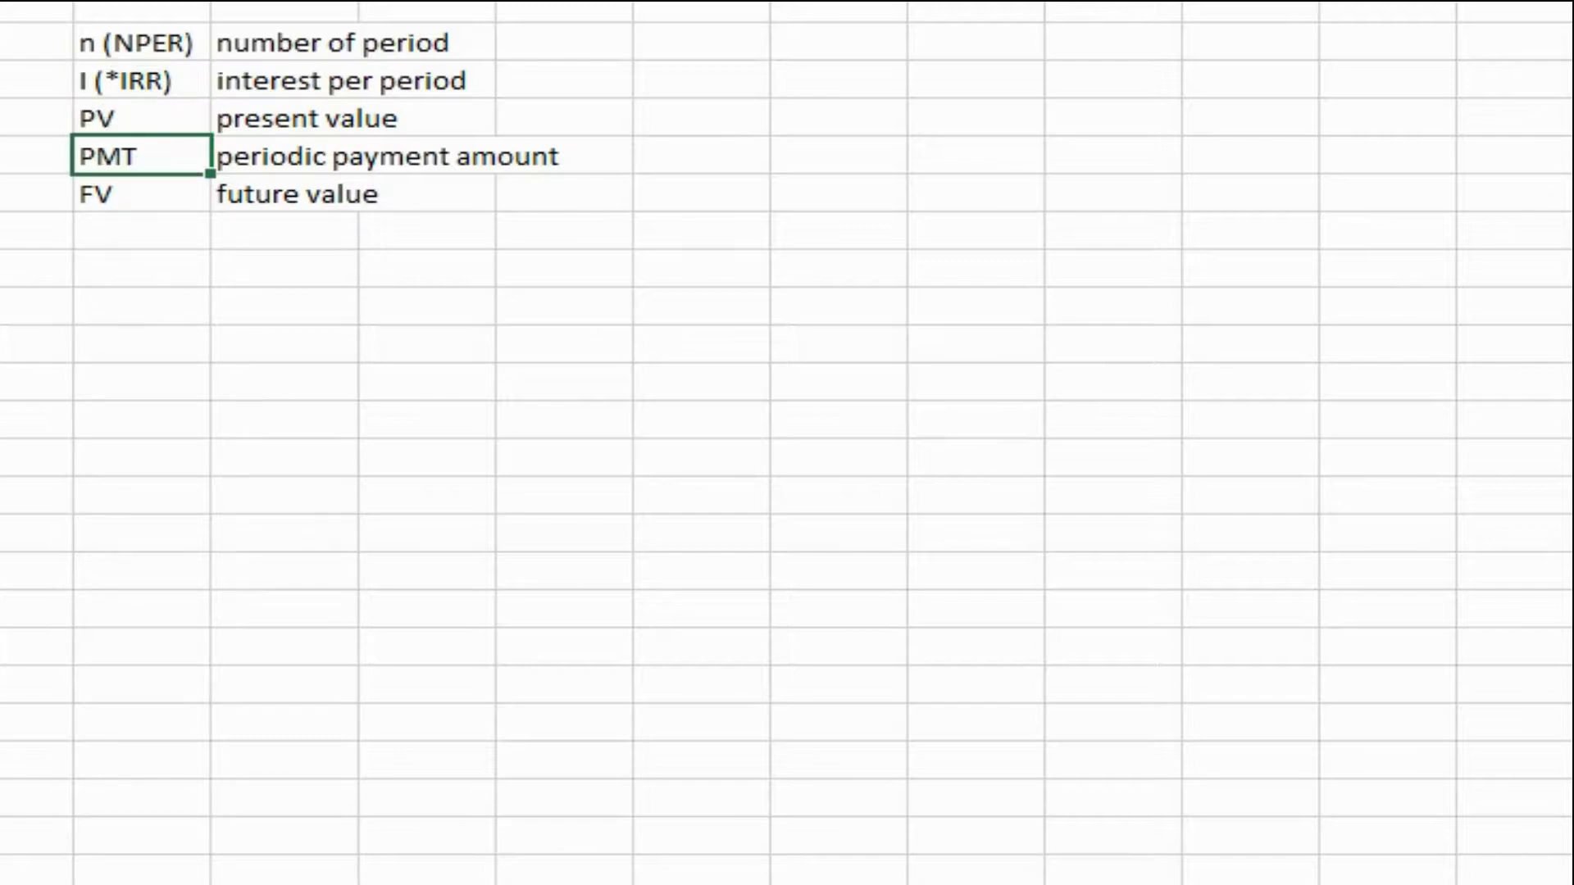
{"action": "key", "text": "Up"}
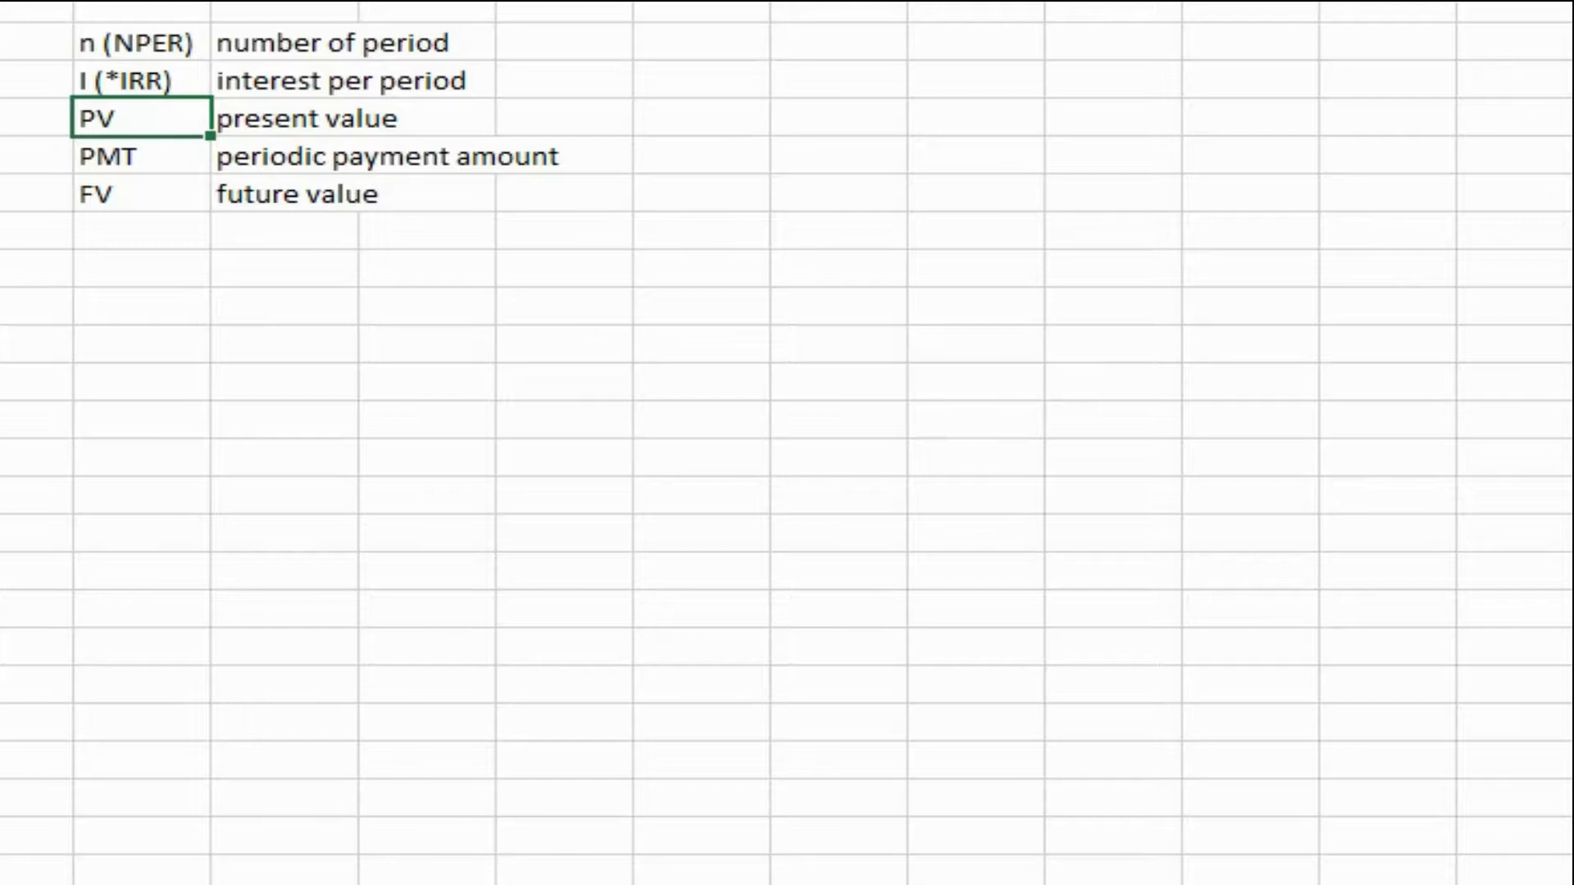
{"action": "key", "text": "Down"}
Step: Paste the problem data two rows below FV: $500 per month over 4 years in college, 14 years from today, 6% annual interest compounded monthly
{"action": "key", "text": "Down"}
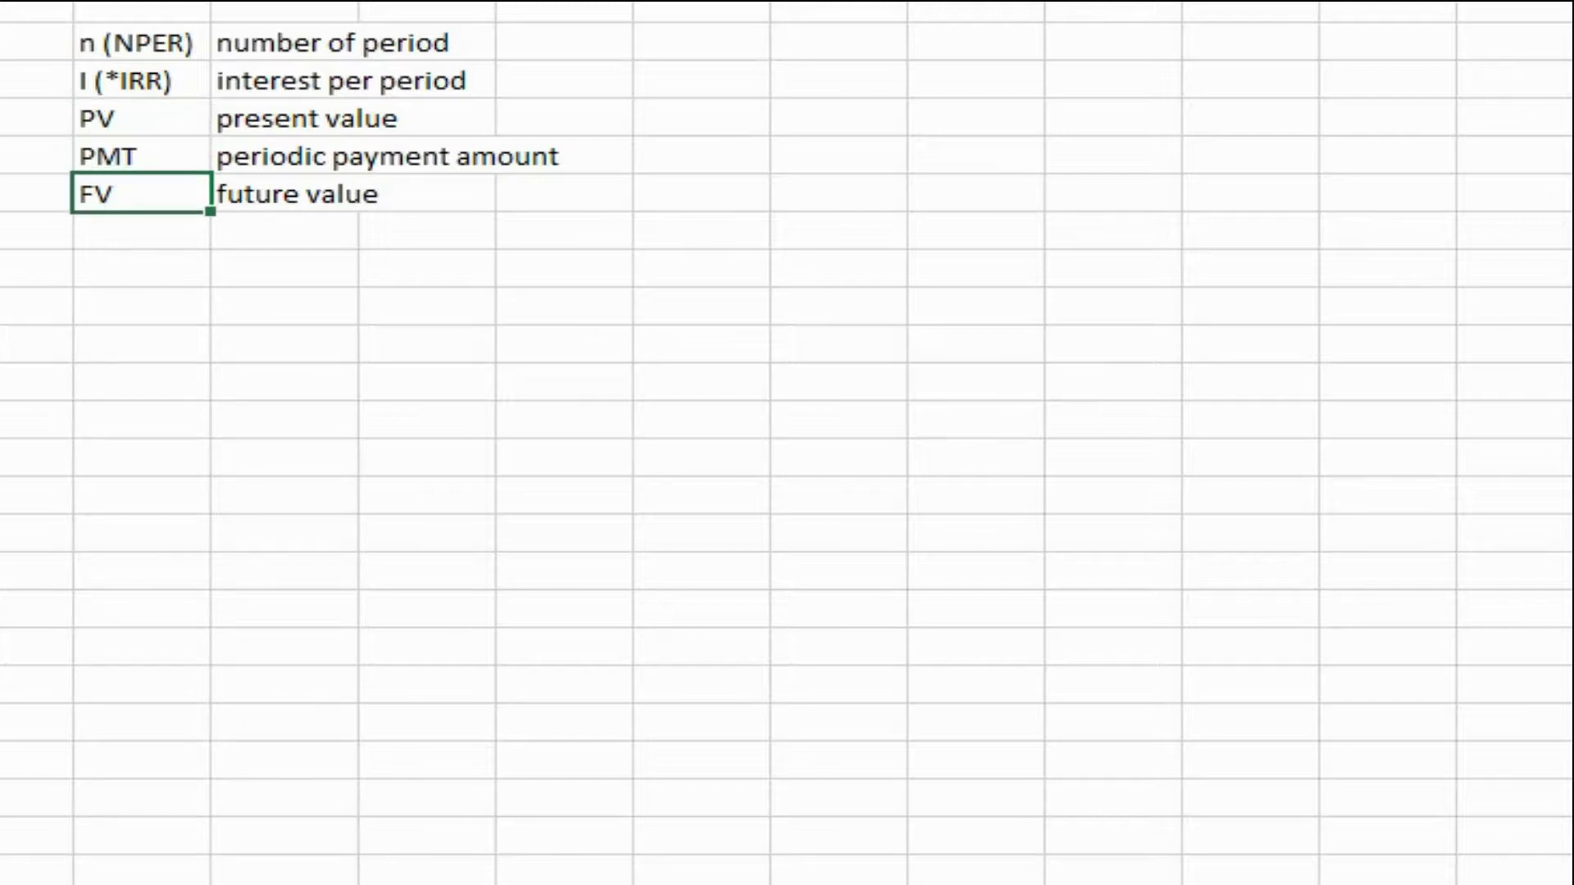
{"action": "key", "text": "Down"}
{"action": "key", "text": "Down"}
{"action": "key", "text": "Left"}
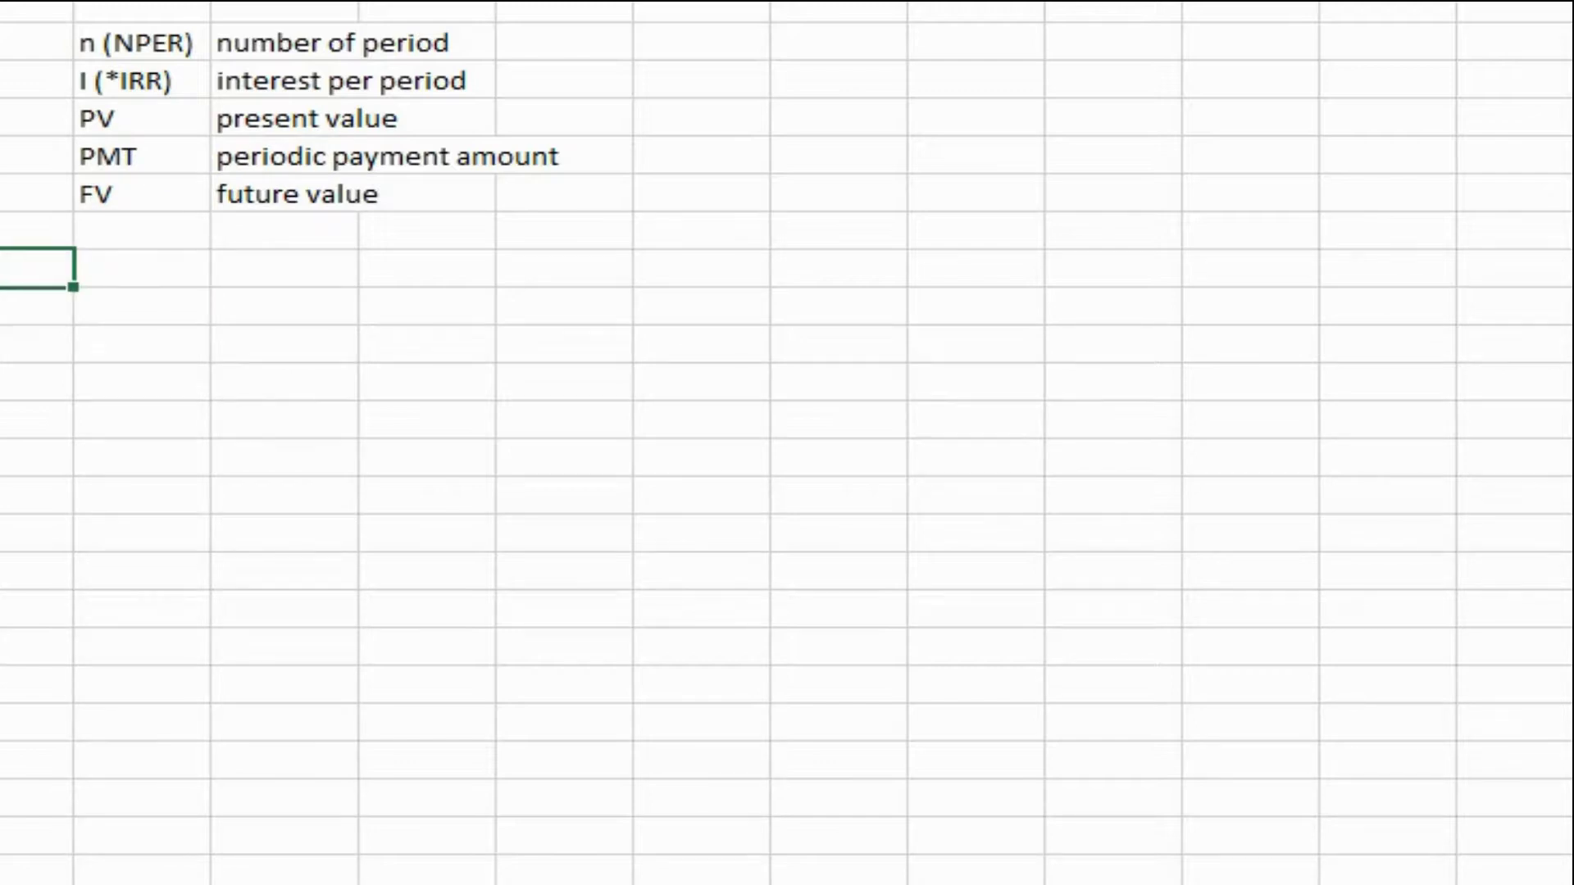
{"action": "key", "text": "Left"}
{"action": "key", "text": "Right"}
{"action": "key", "text": "Right"}
{"action": "key", "text": "Down"}
{"action": "key", "text": "Down"}
{"action": "key", "text": "Down"}
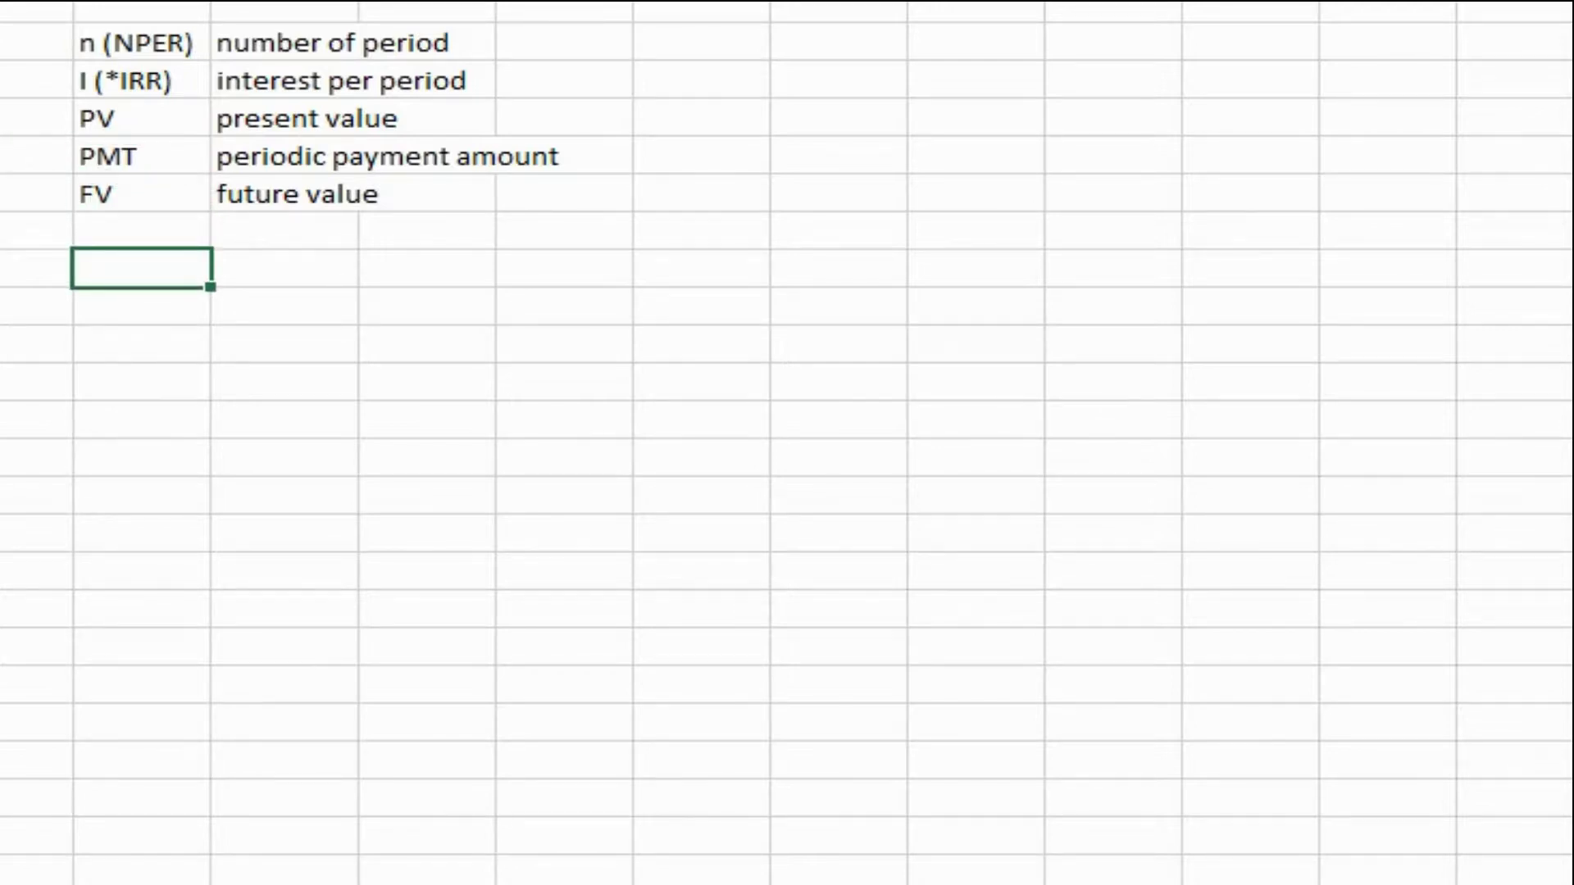
{"action": "type", "text": "$500\tper month for daughter to spend over 4 years in college 14\tyears from today enters college 6%\tannual interest, compounded monthly"}
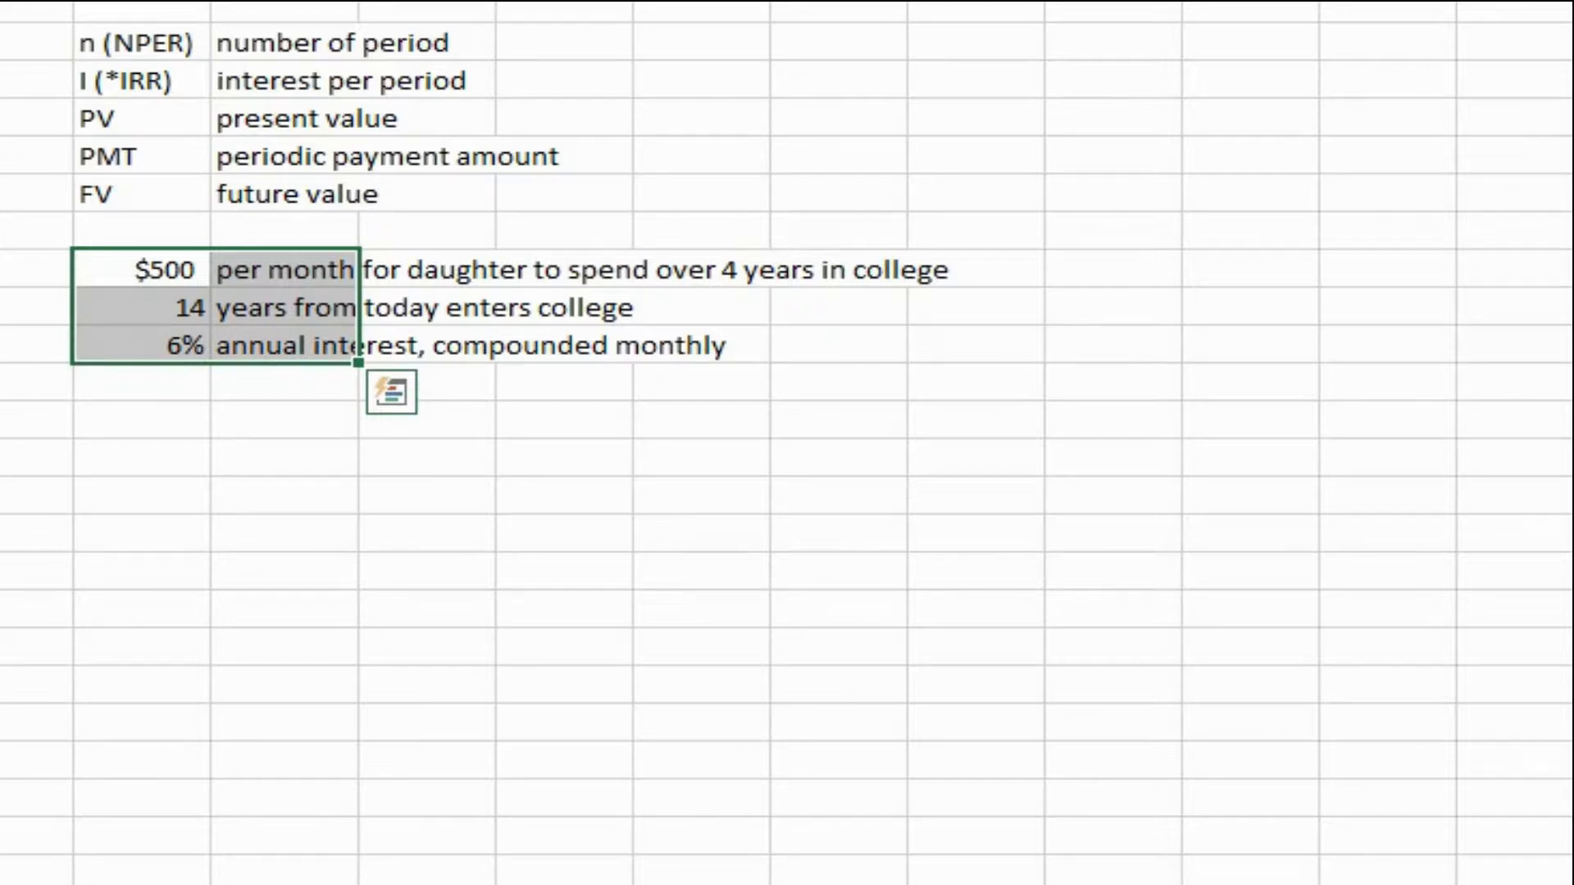
{"action": "key", "text": "Down"}
{"action": "key", "text": "Down"}
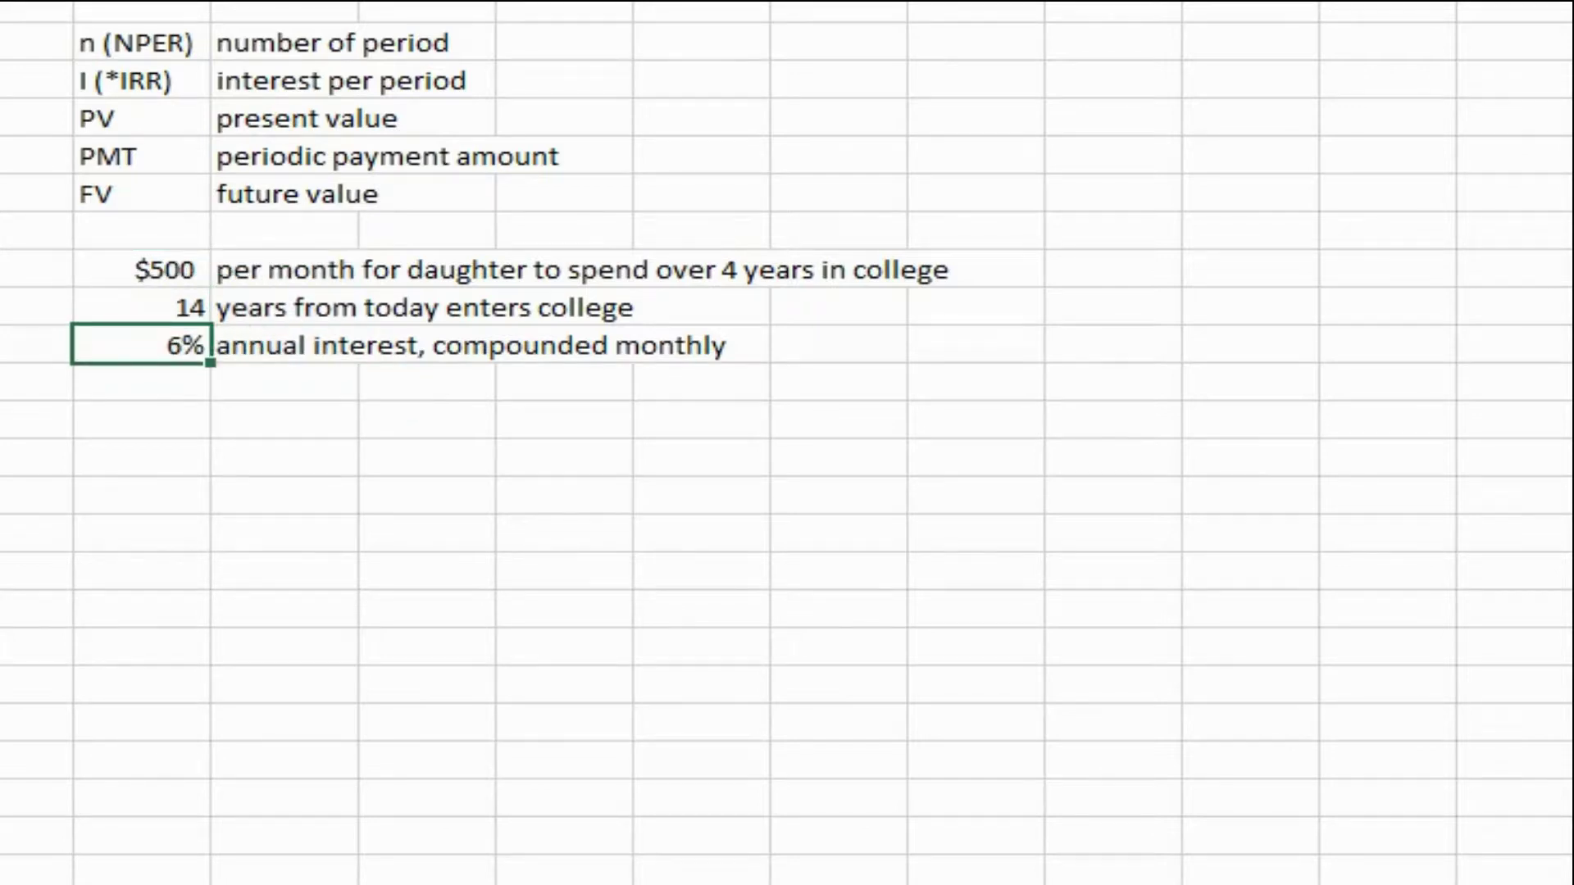
{"action": "key", "text": "Left"}
{"action": "key", "text": "Left"}
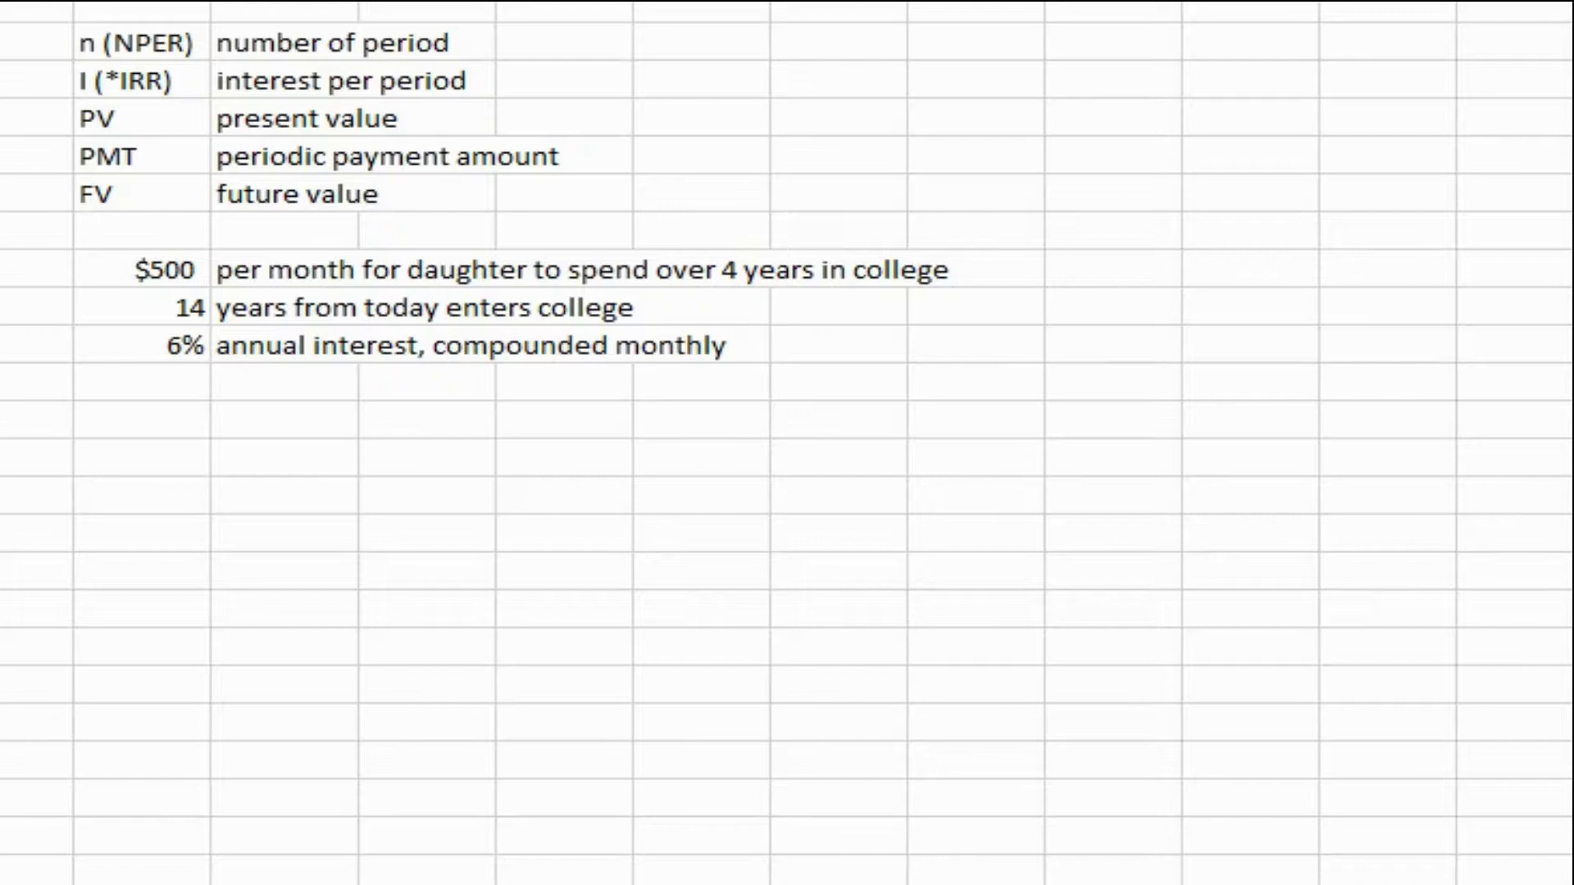
Step: Paste the variable labels n, i, PV, PMT and FV as a column starting two rows below the 6% interest line
{"action": "left_click", "coordinate": [141, 684]}
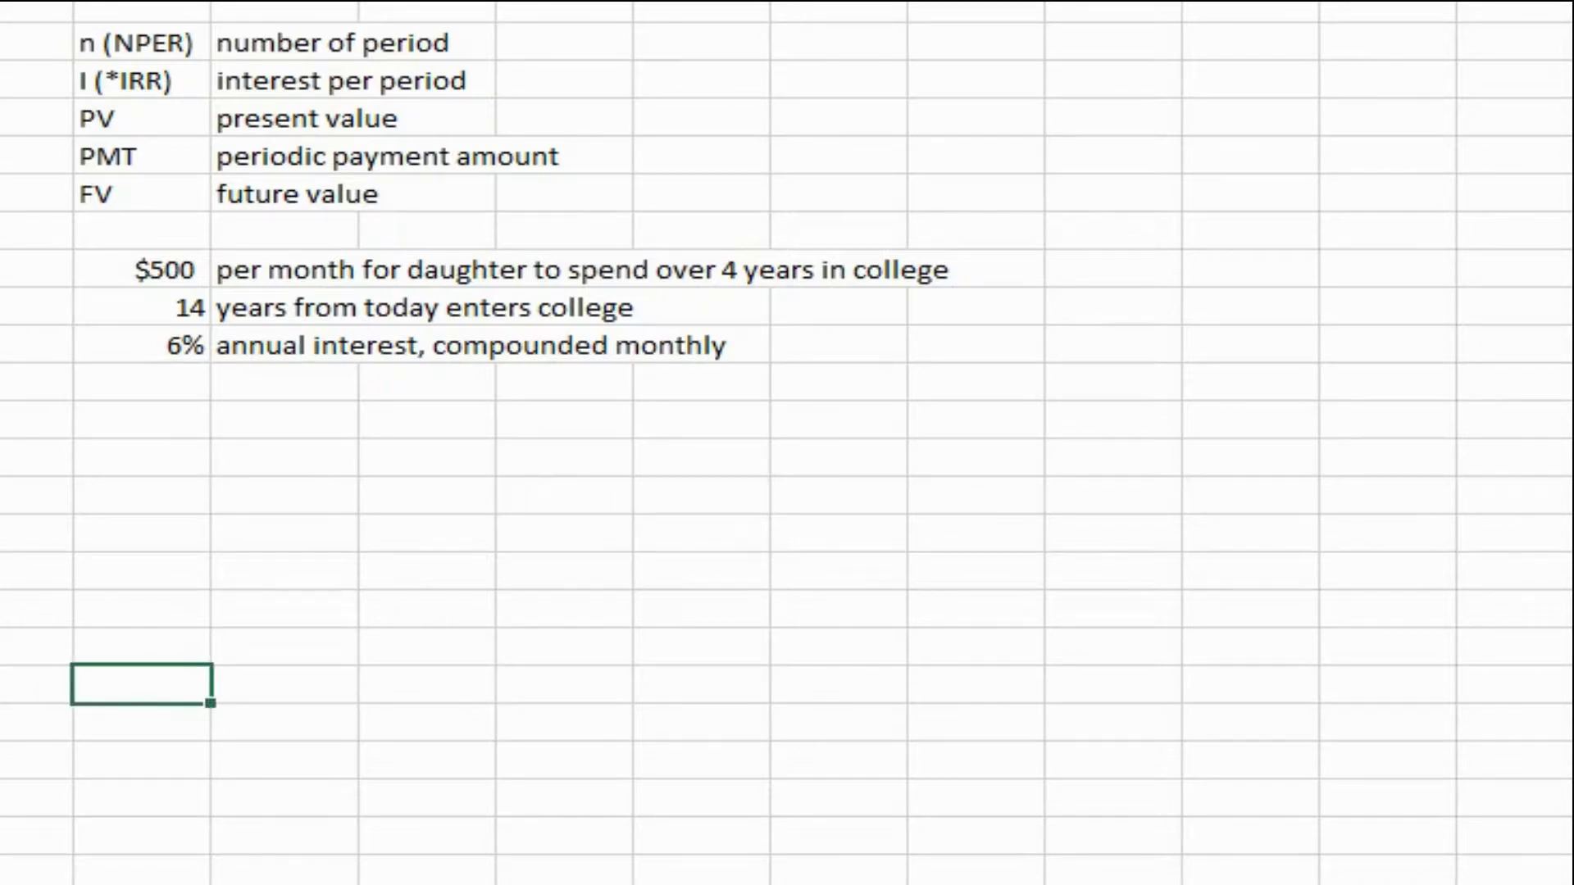
{"action": "key", "text": "Up"}
{"action": "key", "text": "Up"}
{"action": "key", "text": "Up"}
{"action": "key", "text": "Up"}
{"action": "key", "text": "Up"}
{"action": "key", "text": "Up"}
{"action": "key", "text": "Up"}
{"action": "key", "text": "Up"}
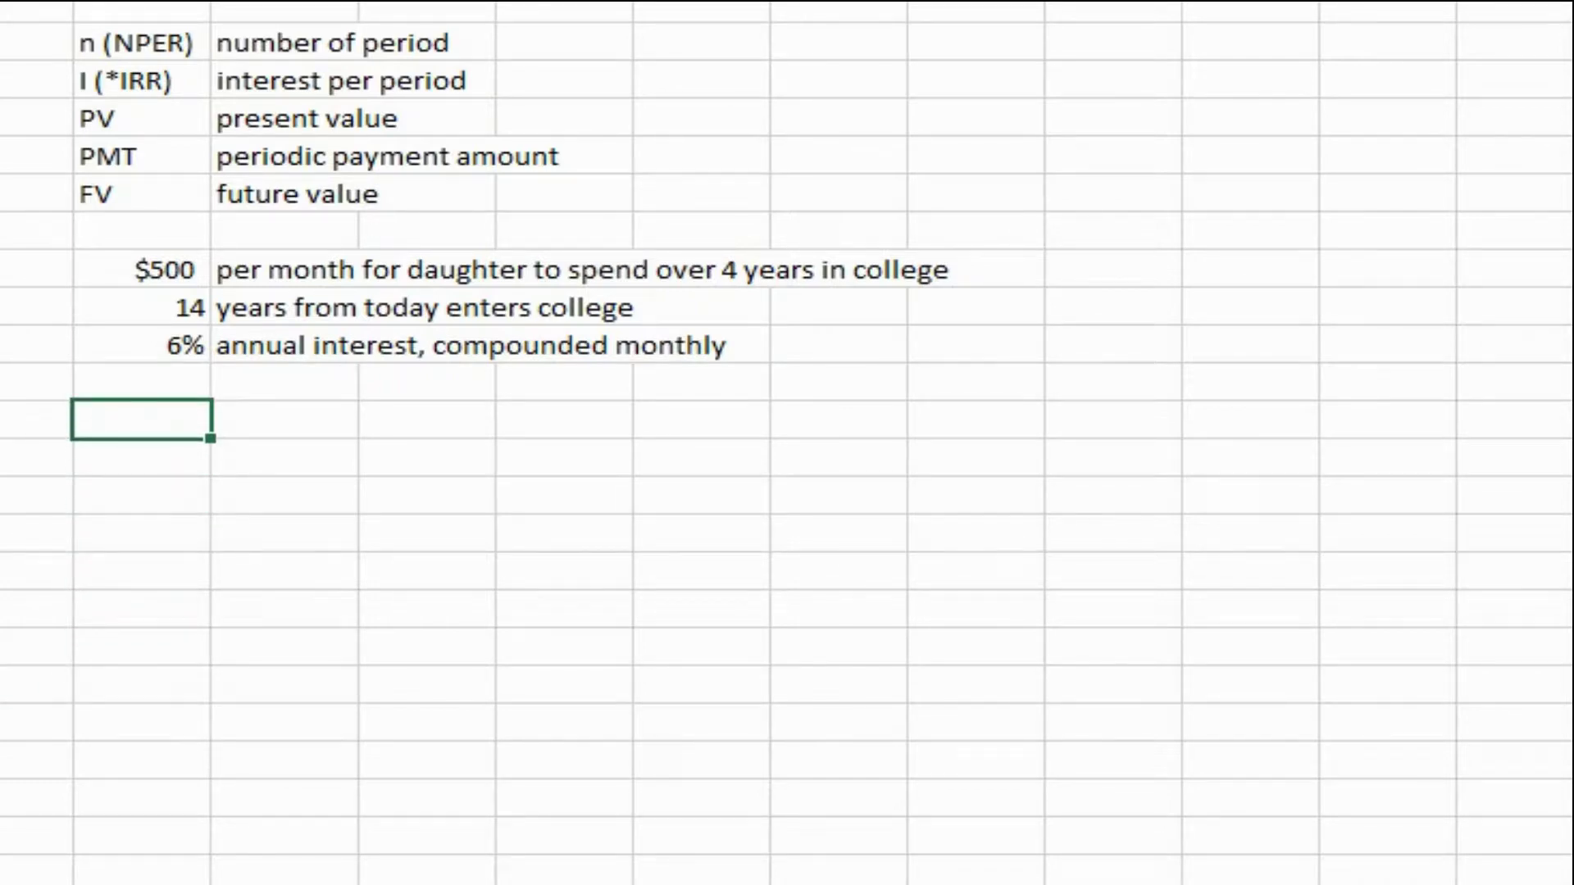
{"action": "type", "text": "n i PV PMT FV"}
Step: Enter the number of periods for n in cell I13 as the formula =12*4
{"action": "key", "text": "Right"}
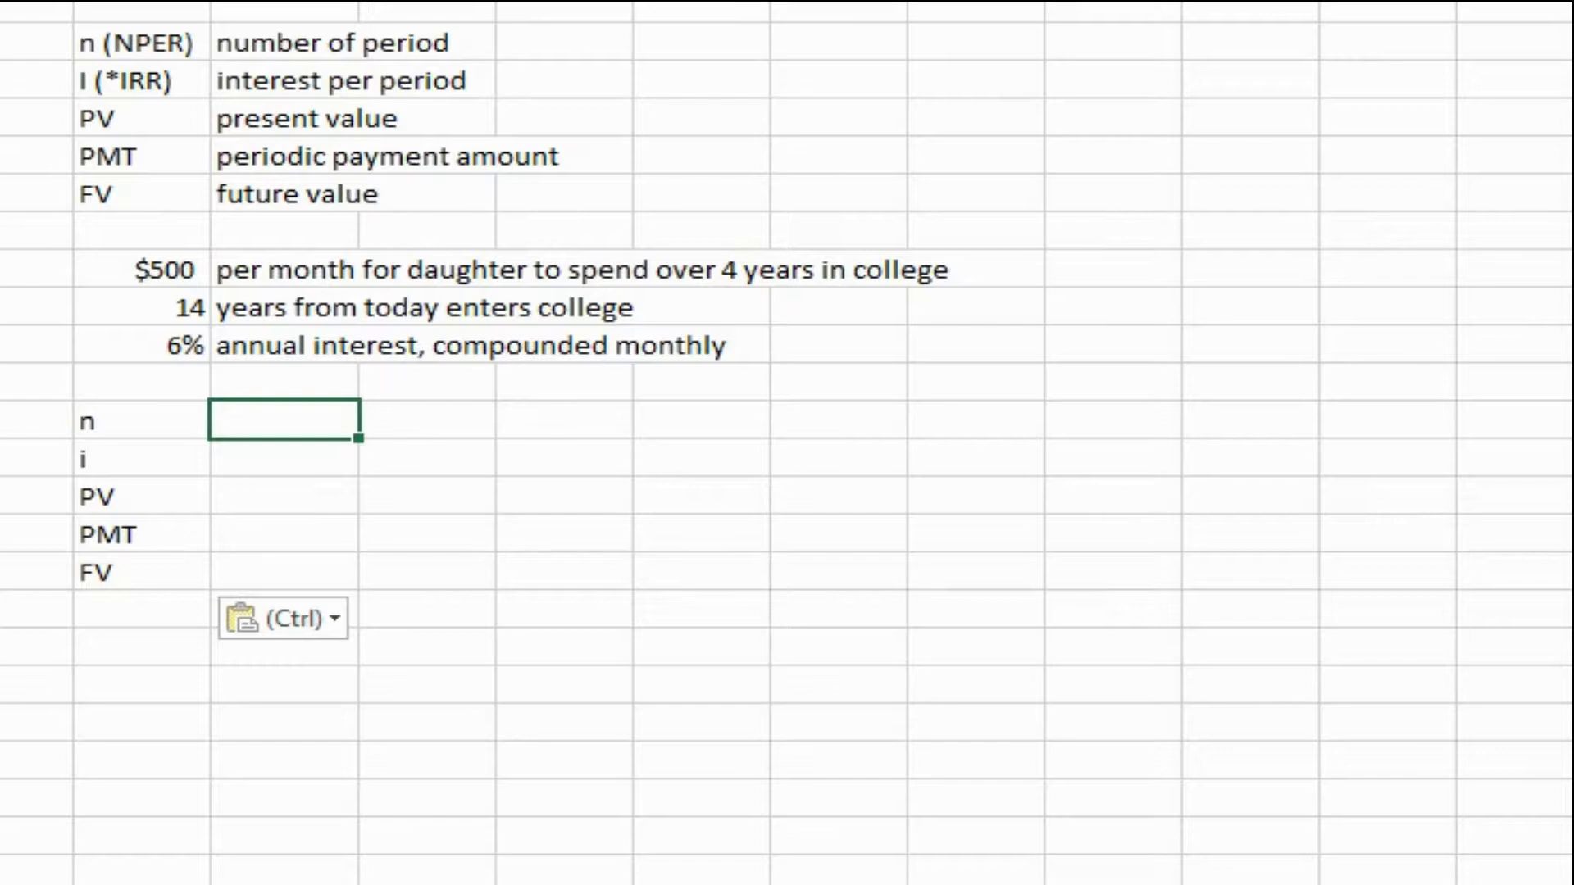
{"action": "type", "text": "="}
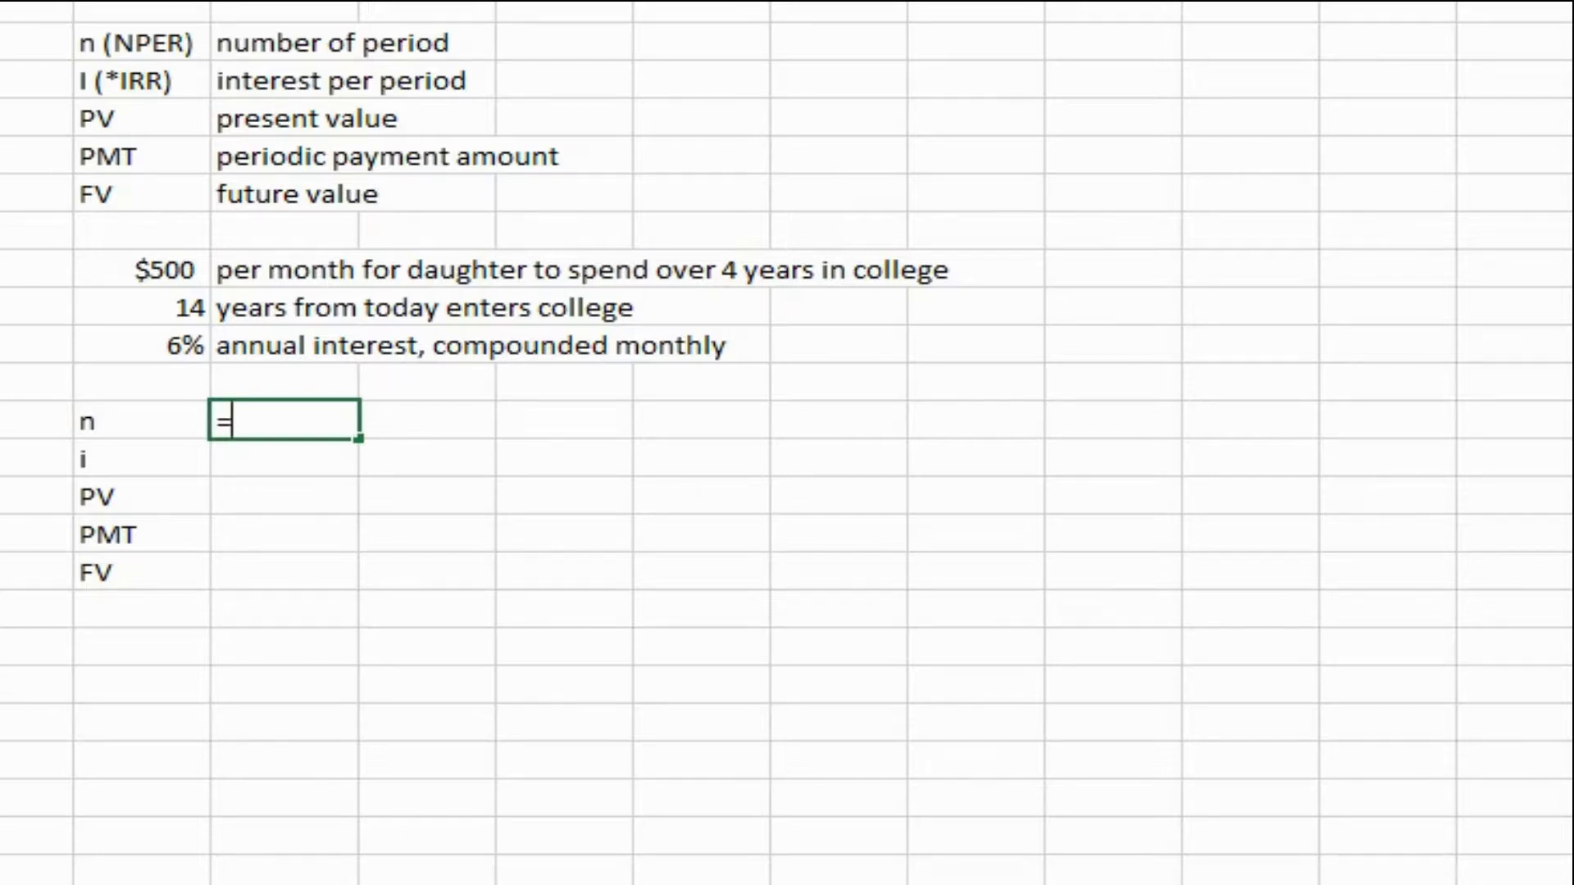
{"action": "type", "text": "12*4"}
{"action": "key", "text": "Return"}
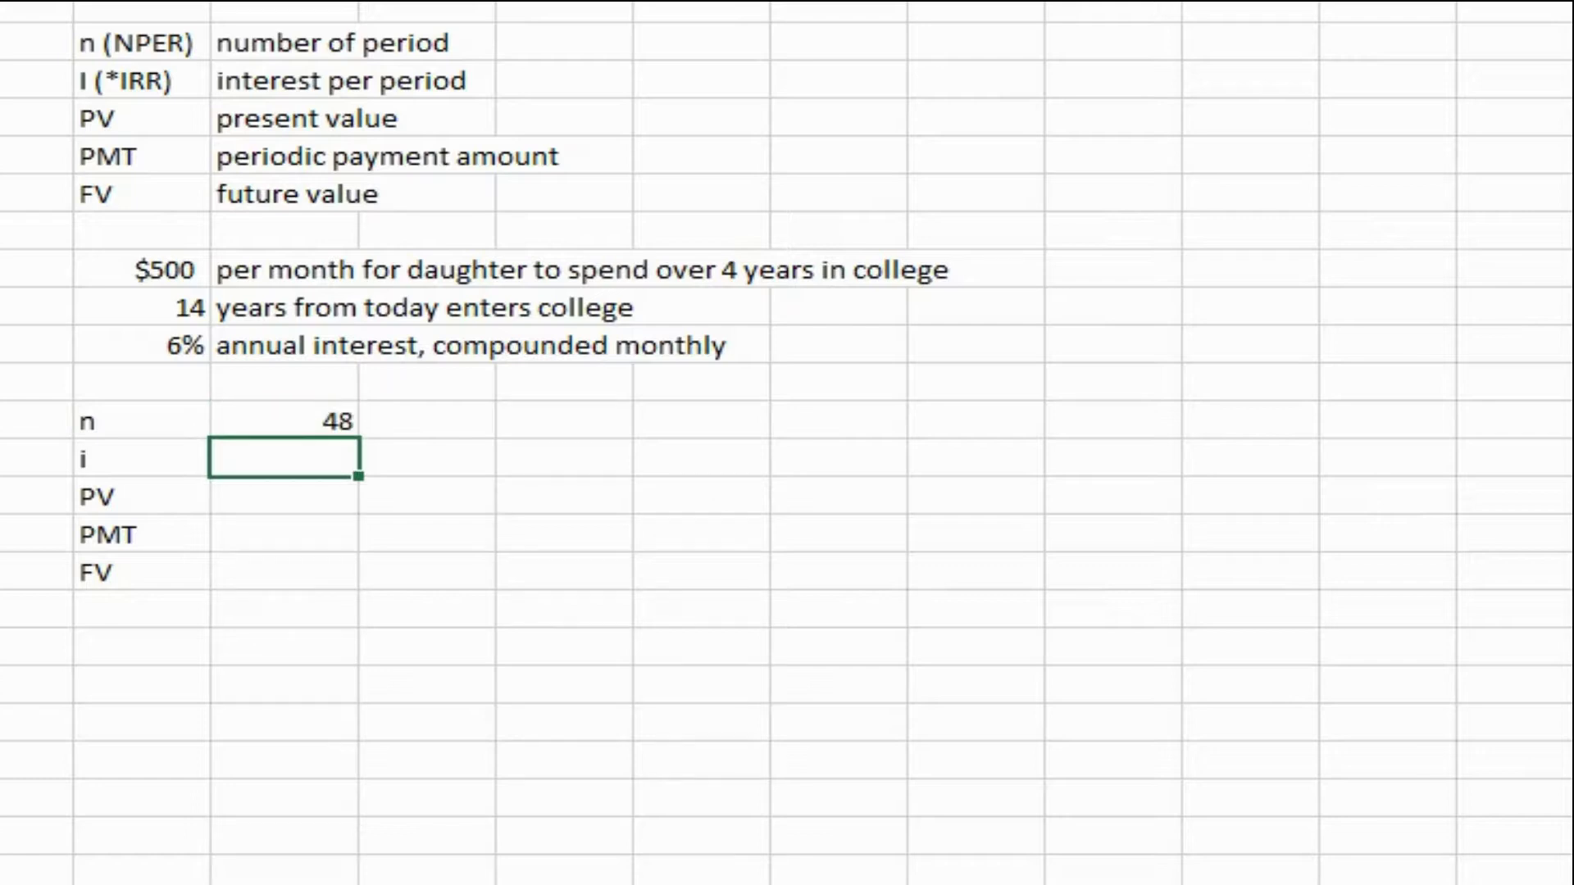
Step: Enter the monthly interest rate for i in cell I14 as the formula =6%/12
{"action": "type", "text": "=6%/12"}
{"action": "key", "text": "Return"}
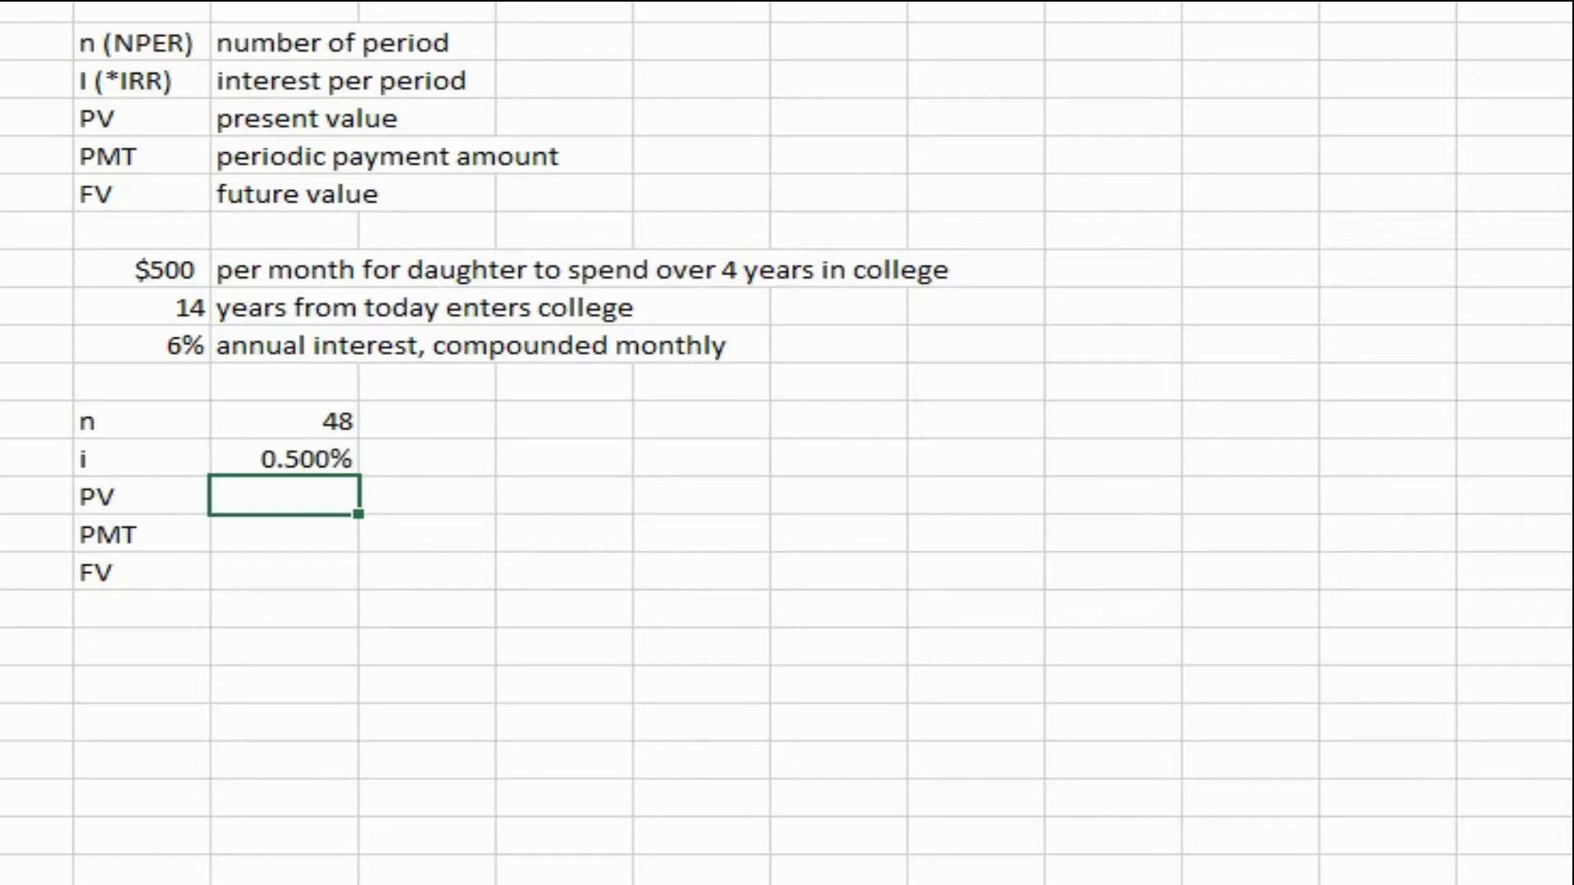
Step: Enter the periodic payment for PMT in cell I16 as =-500, leaving the PV cell empty
{"action": "key", "text": "Down"}
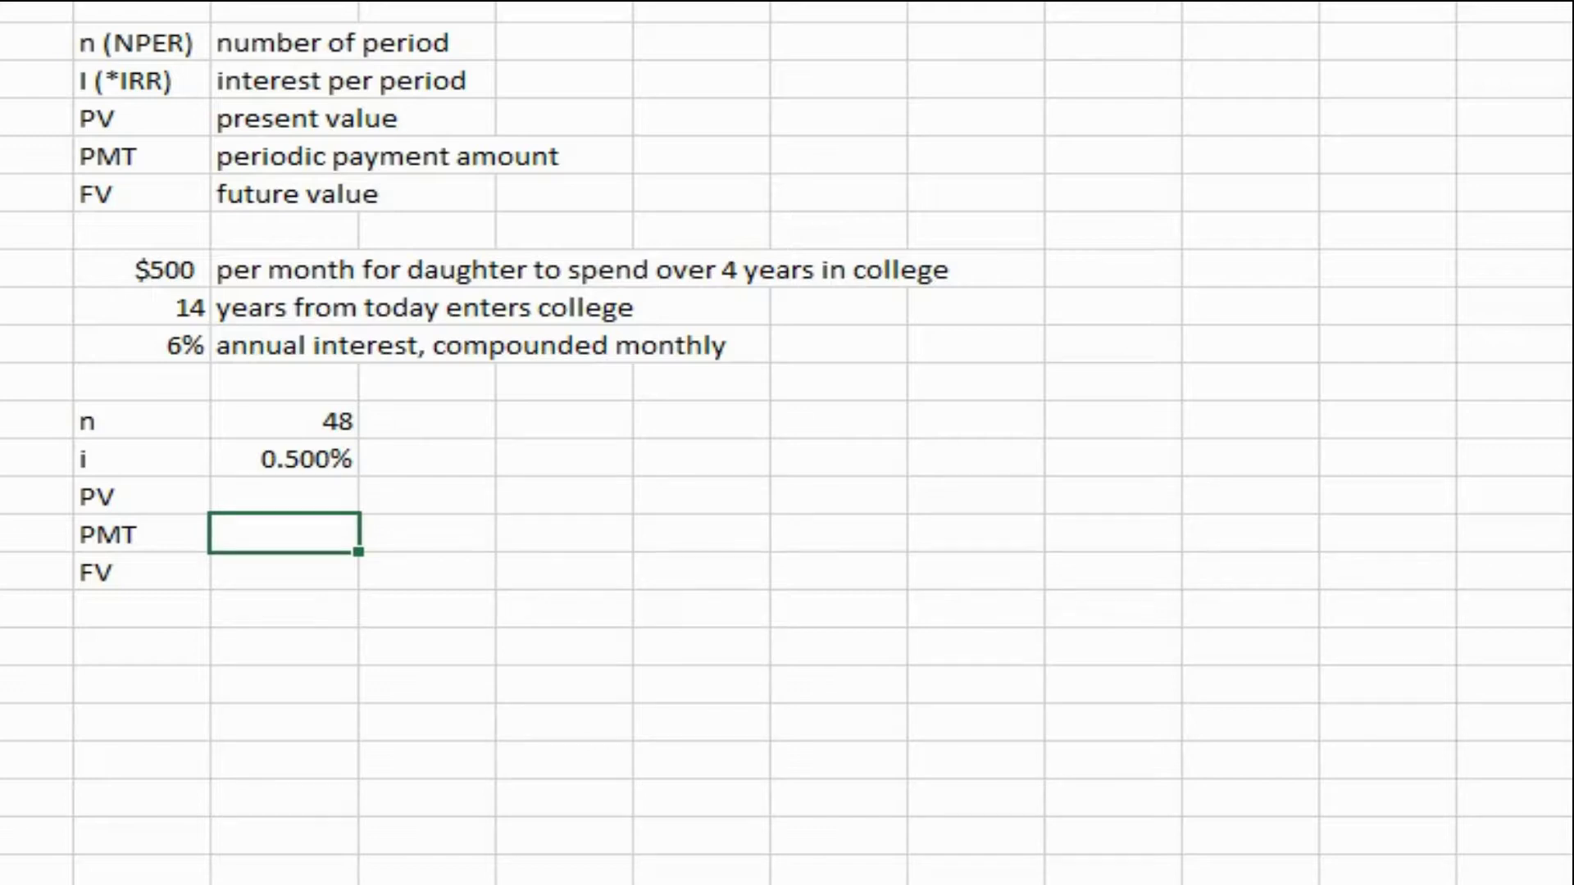
{"action": "type", "text": "=-500"}
{"action": "key", "text": "Return"}
{"action": "key", "text": "Up"}
{"action": "key", "text": "Left"}
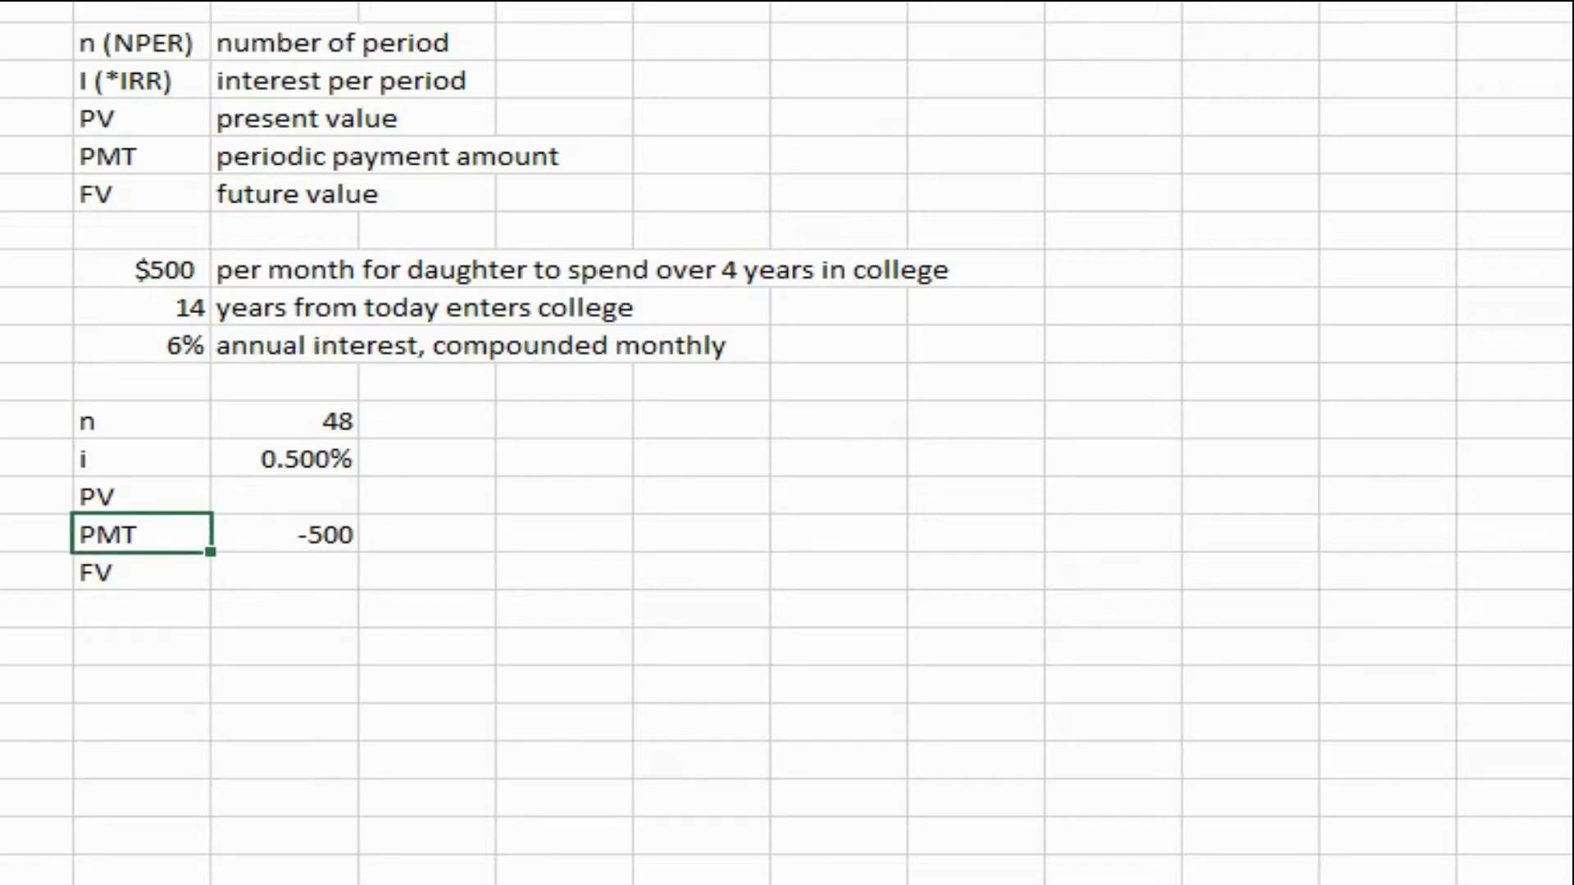
{"action": "key", "text": "Up"}
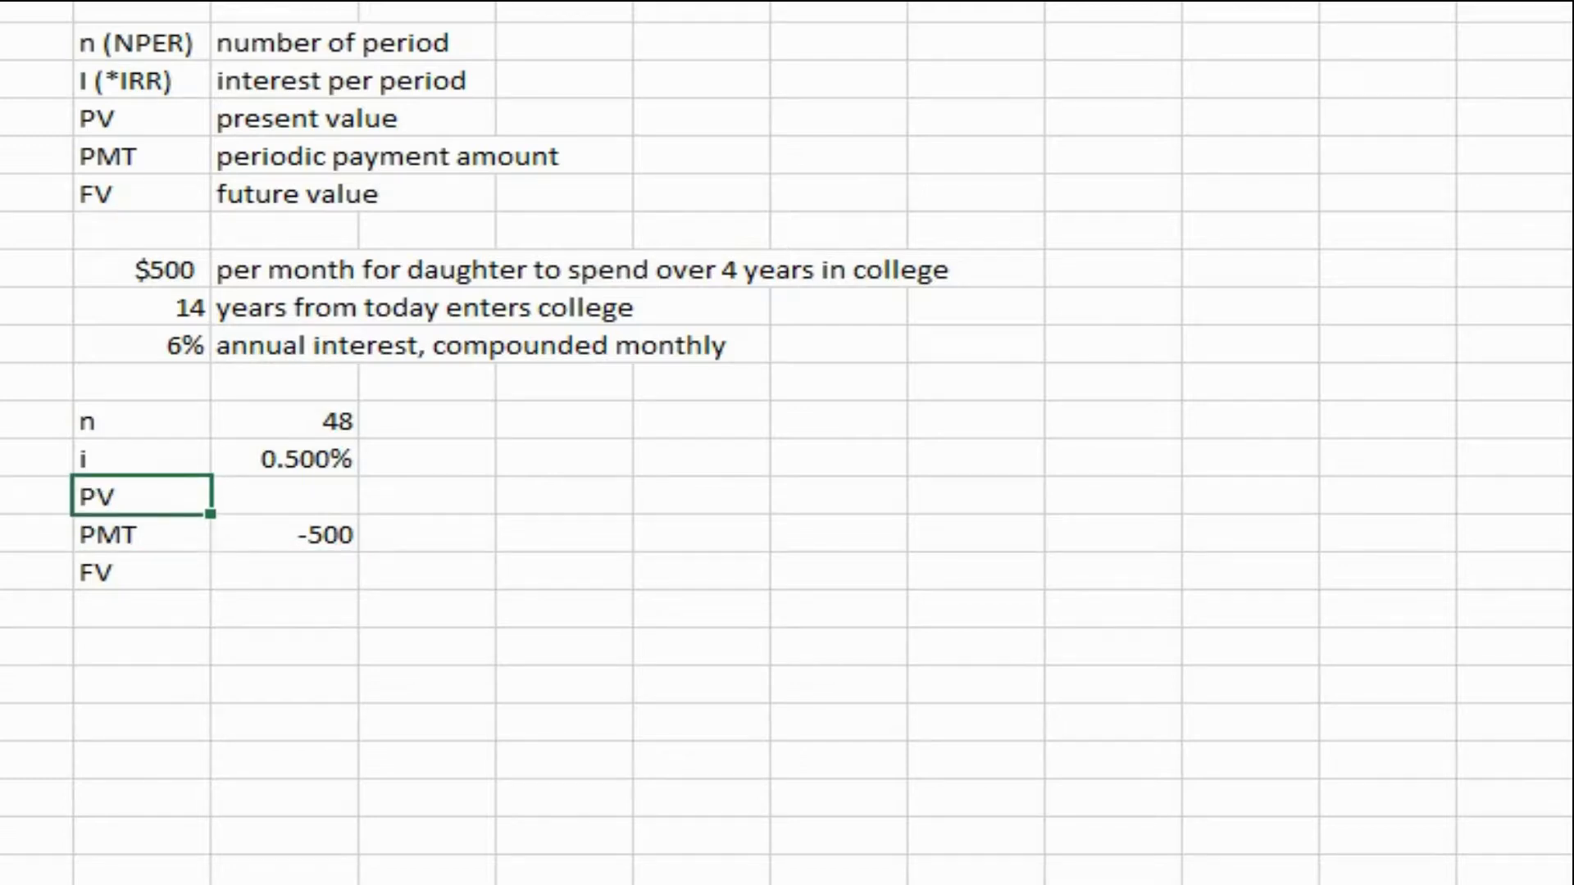
{"action": "key", "text": "shift+Down"}
{"action": "key", "text": "shift+Down"}
{"action": "key", "text": "Right"}
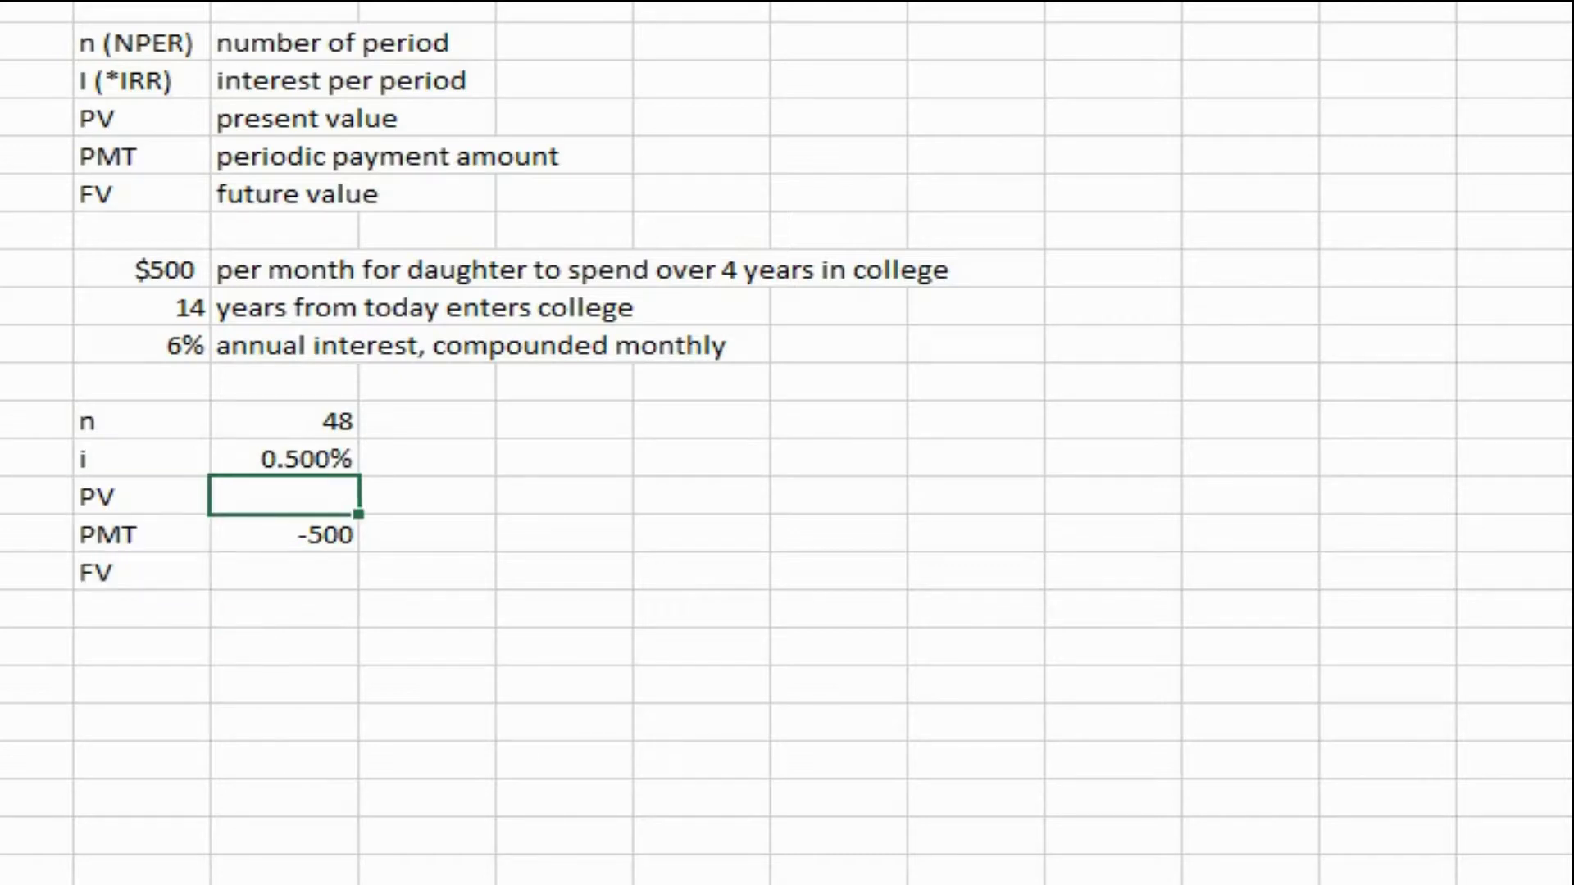
{"action": "key", "text": "Left"}
Step: Set the future value for FV in cell I17 to 0
{"action": "key", "text": "Right"}
{"action": "key", "text": "Down"}
{"action": "key", "text": "Down"}
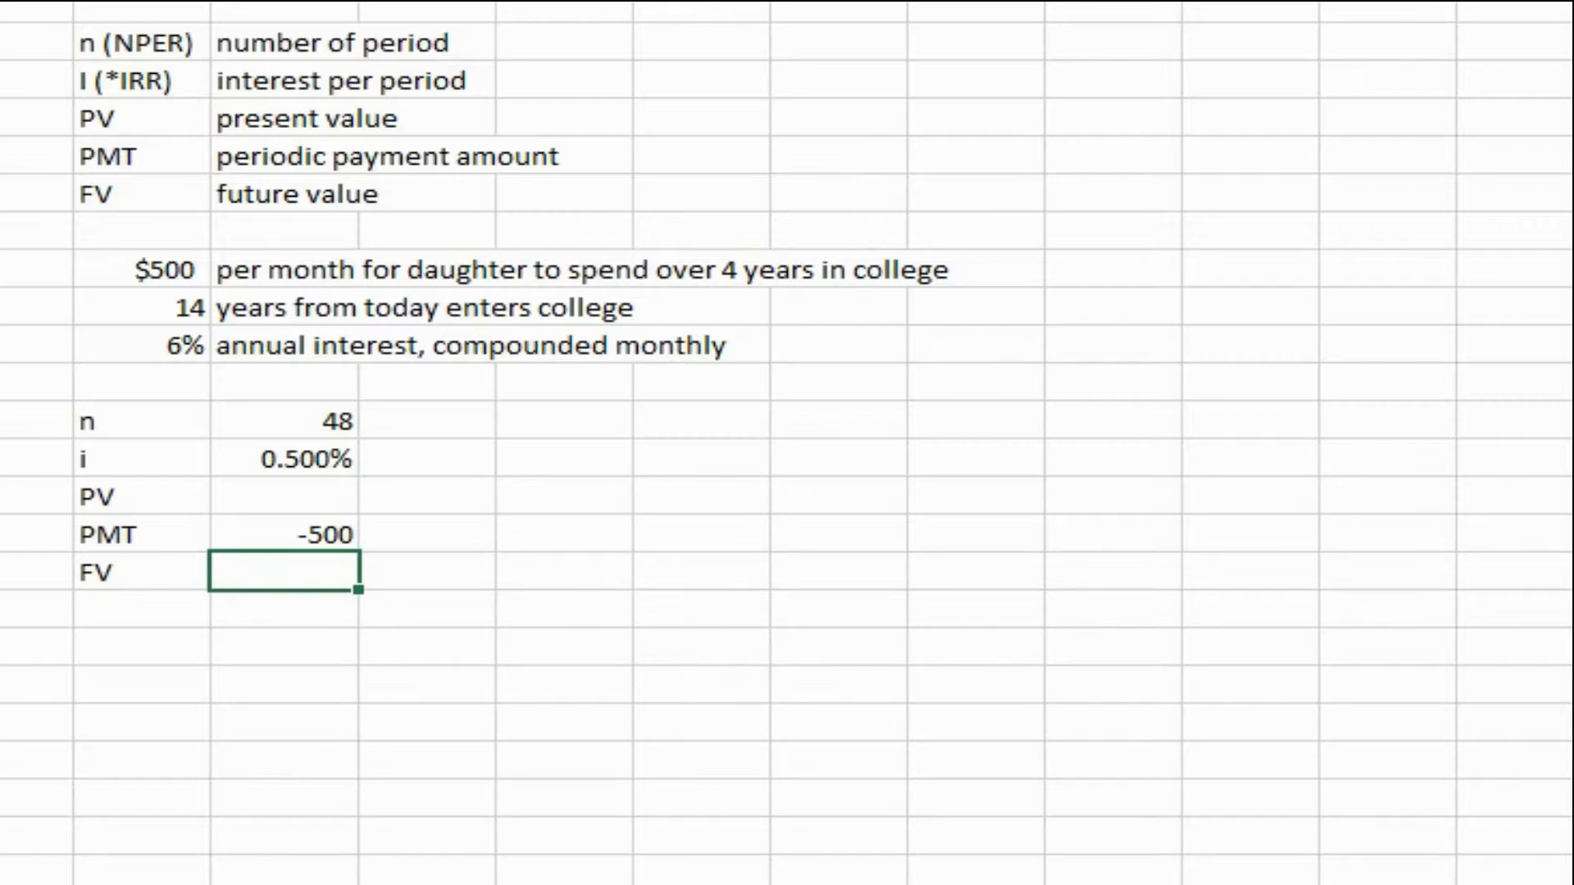
{"action": "type", "text": "0"}
{"action": "key", "text": "Return"}
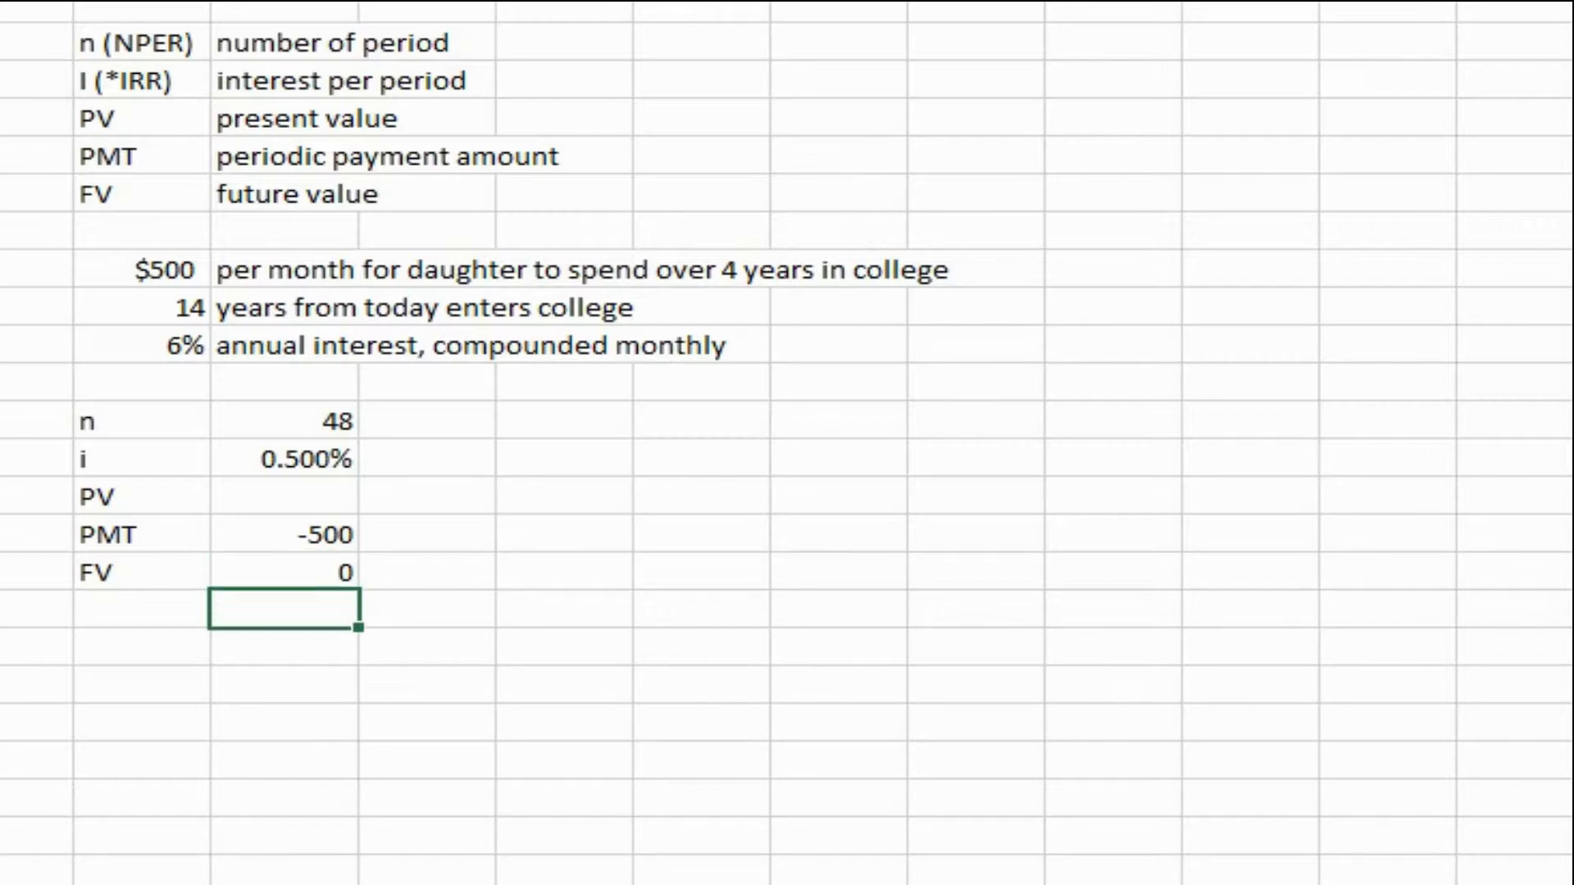
Step: Calculate the present value in the cell beside PV with the formula =PV(I14, I13, I16, I17)
{"action": "key", "text": "Up"}
{"action": "key", "text": "Up"}
{"action": "key", "text": "Up"}
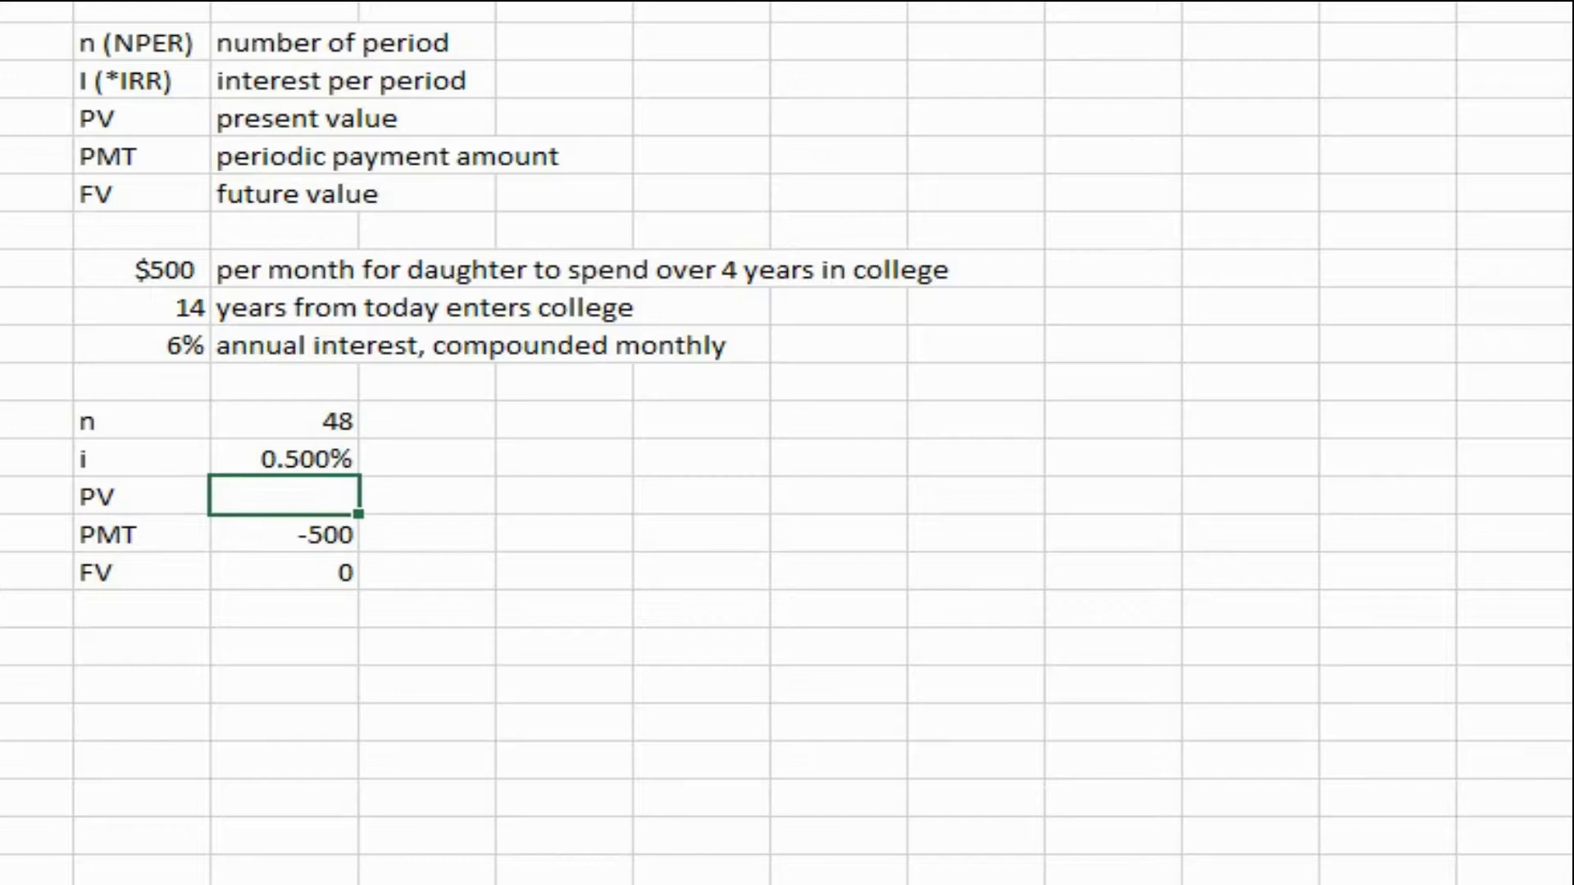
{"action": "type", "text": "=pv"}
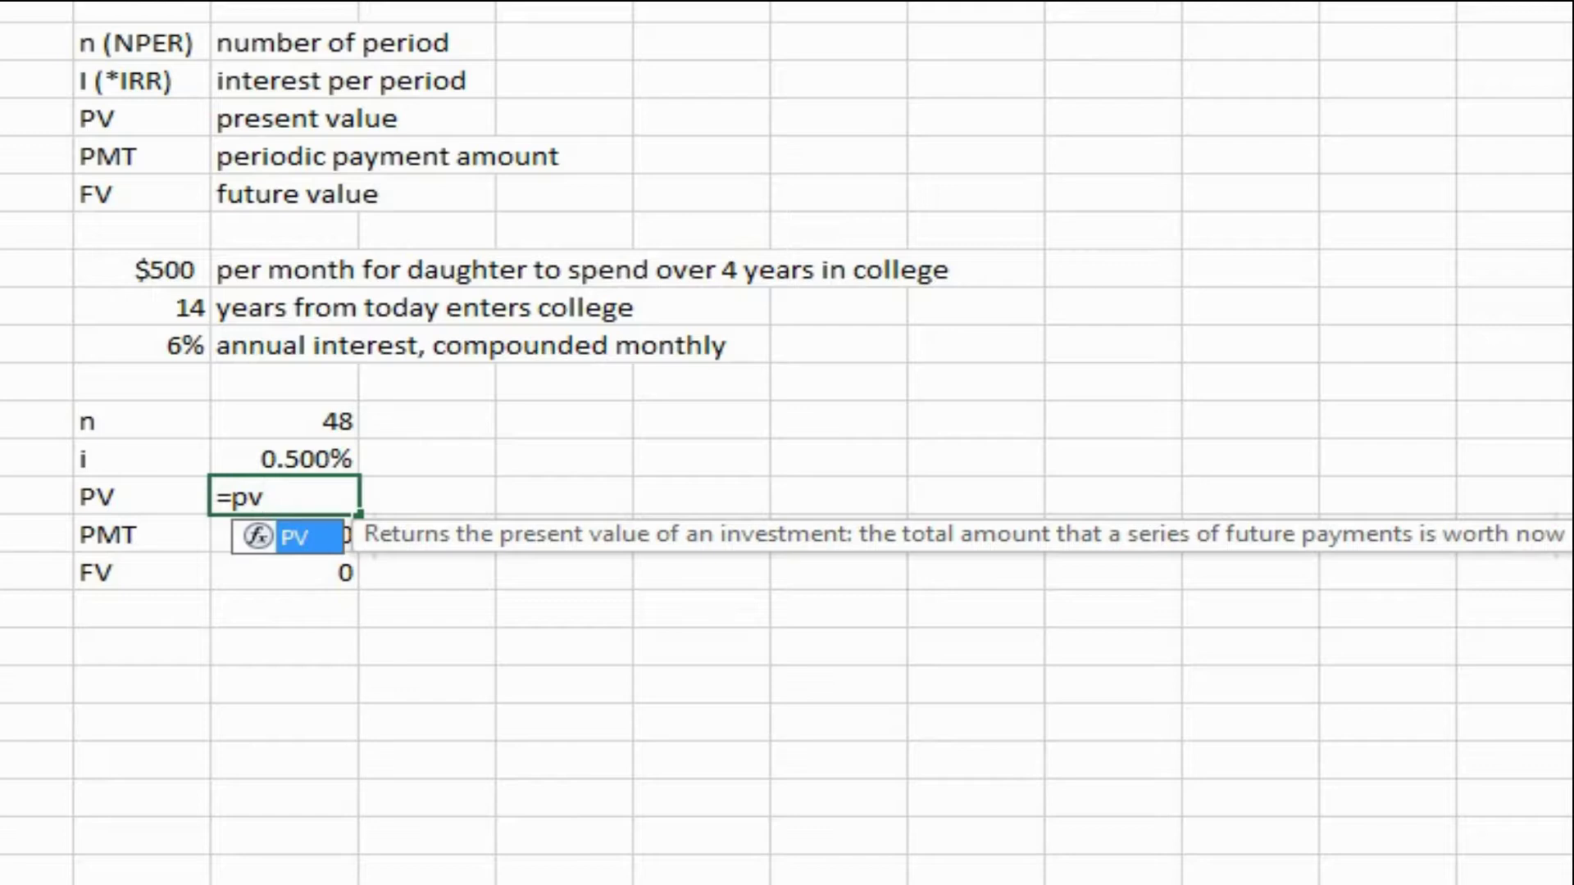
{"action": "key", "text": "Tab"}
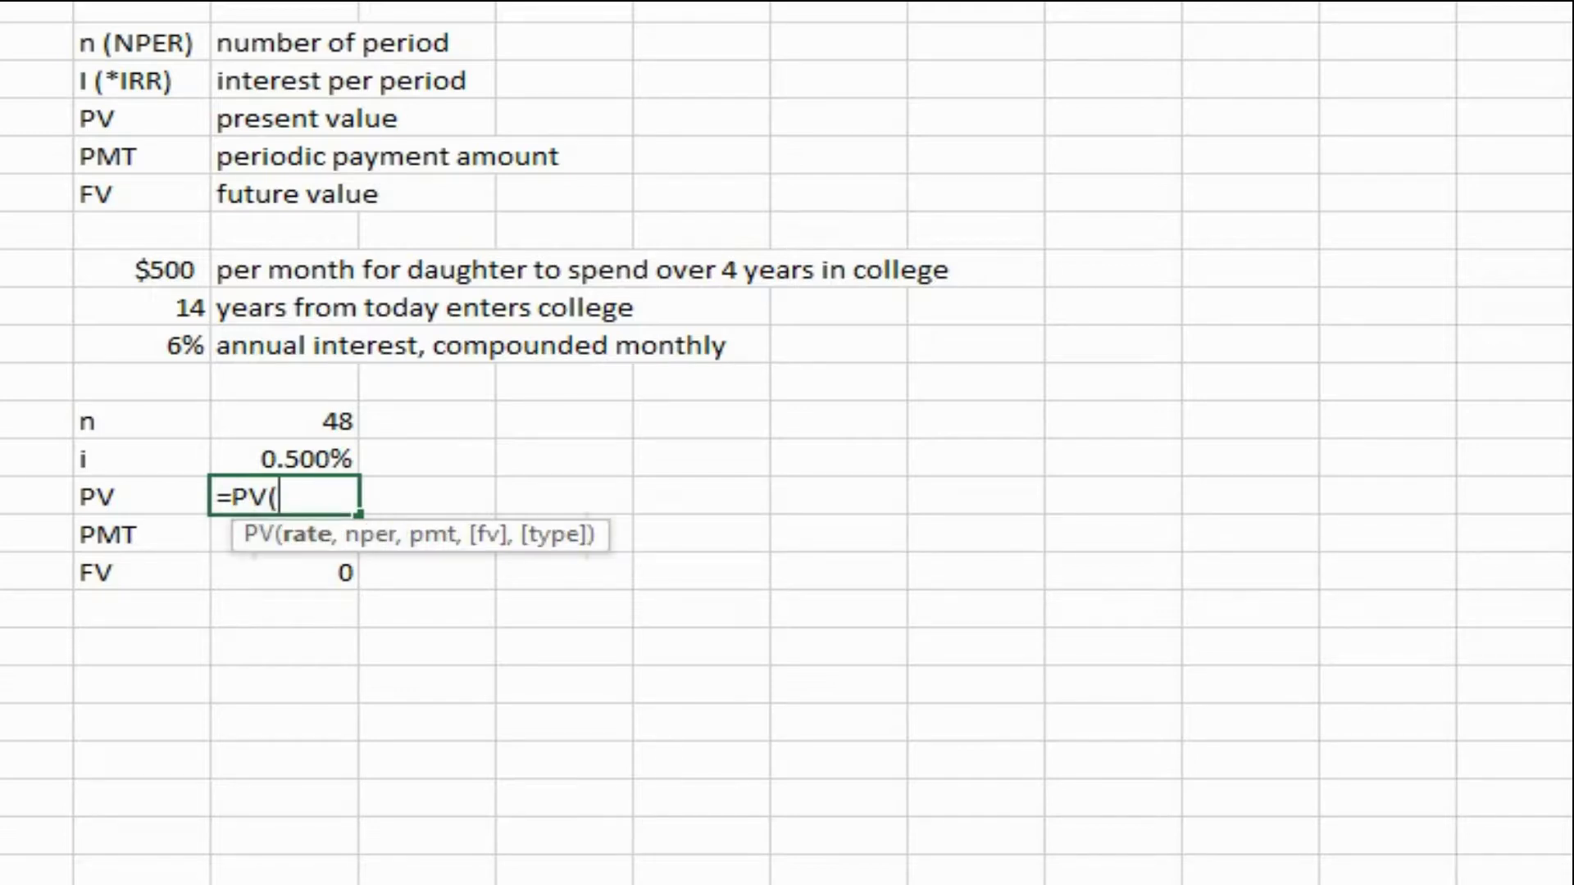
{"action": "key", "text": "Up"}
{"action": "key", "text": "Up"}
{"action": "key", "text": "Down"}
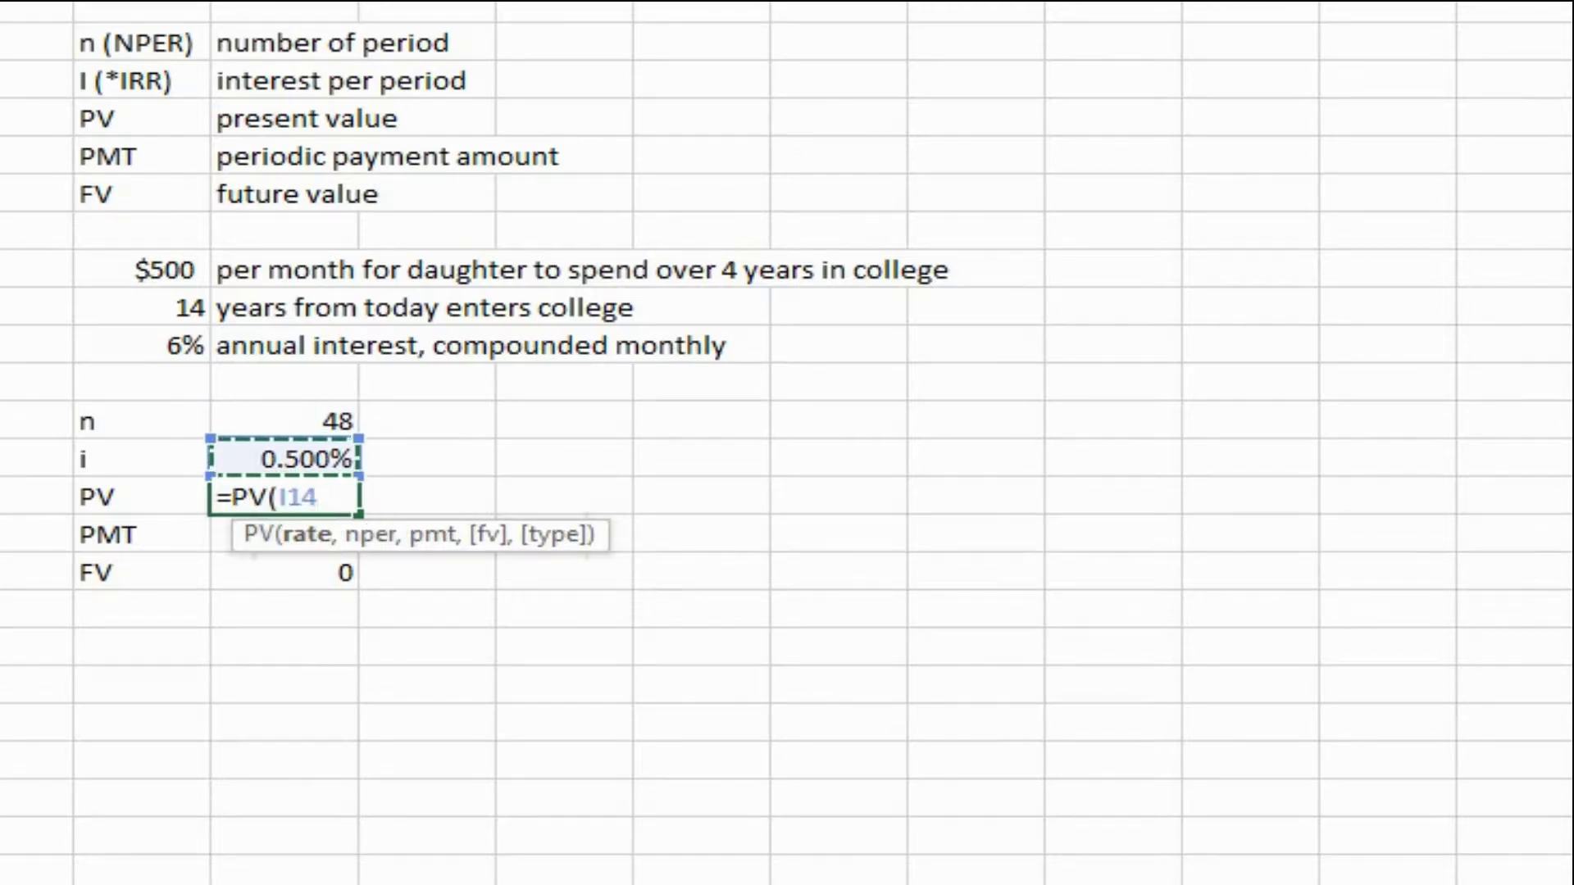
{"action": "type", "text": ","}
{"action": "key", "text": "Up"}
{"action": "key", "text": "Up"}
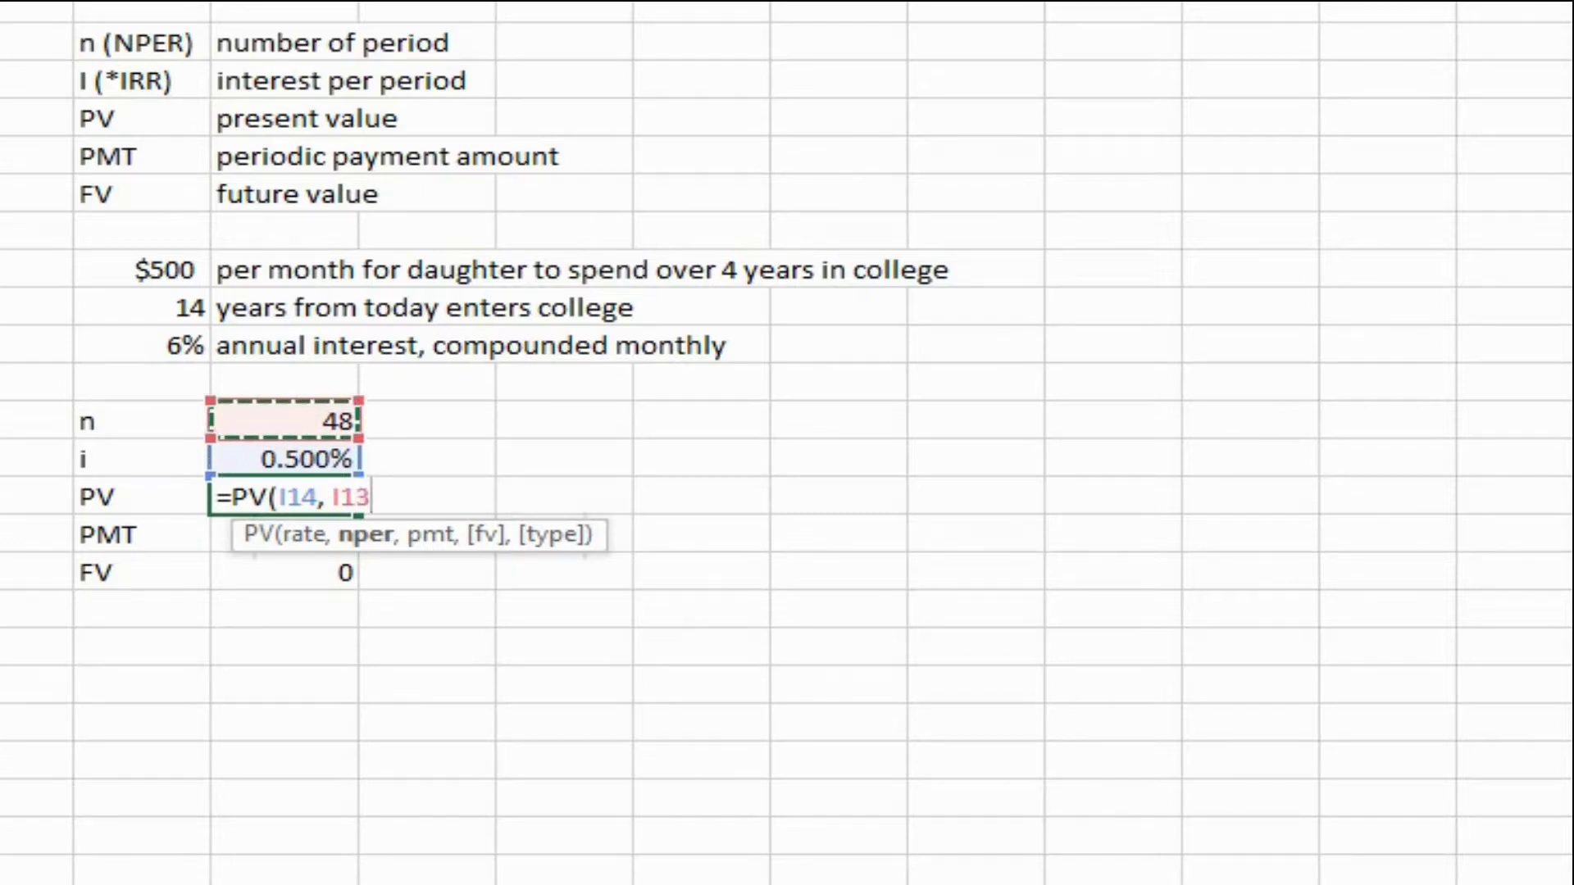
{"action": "type", "text": ","}
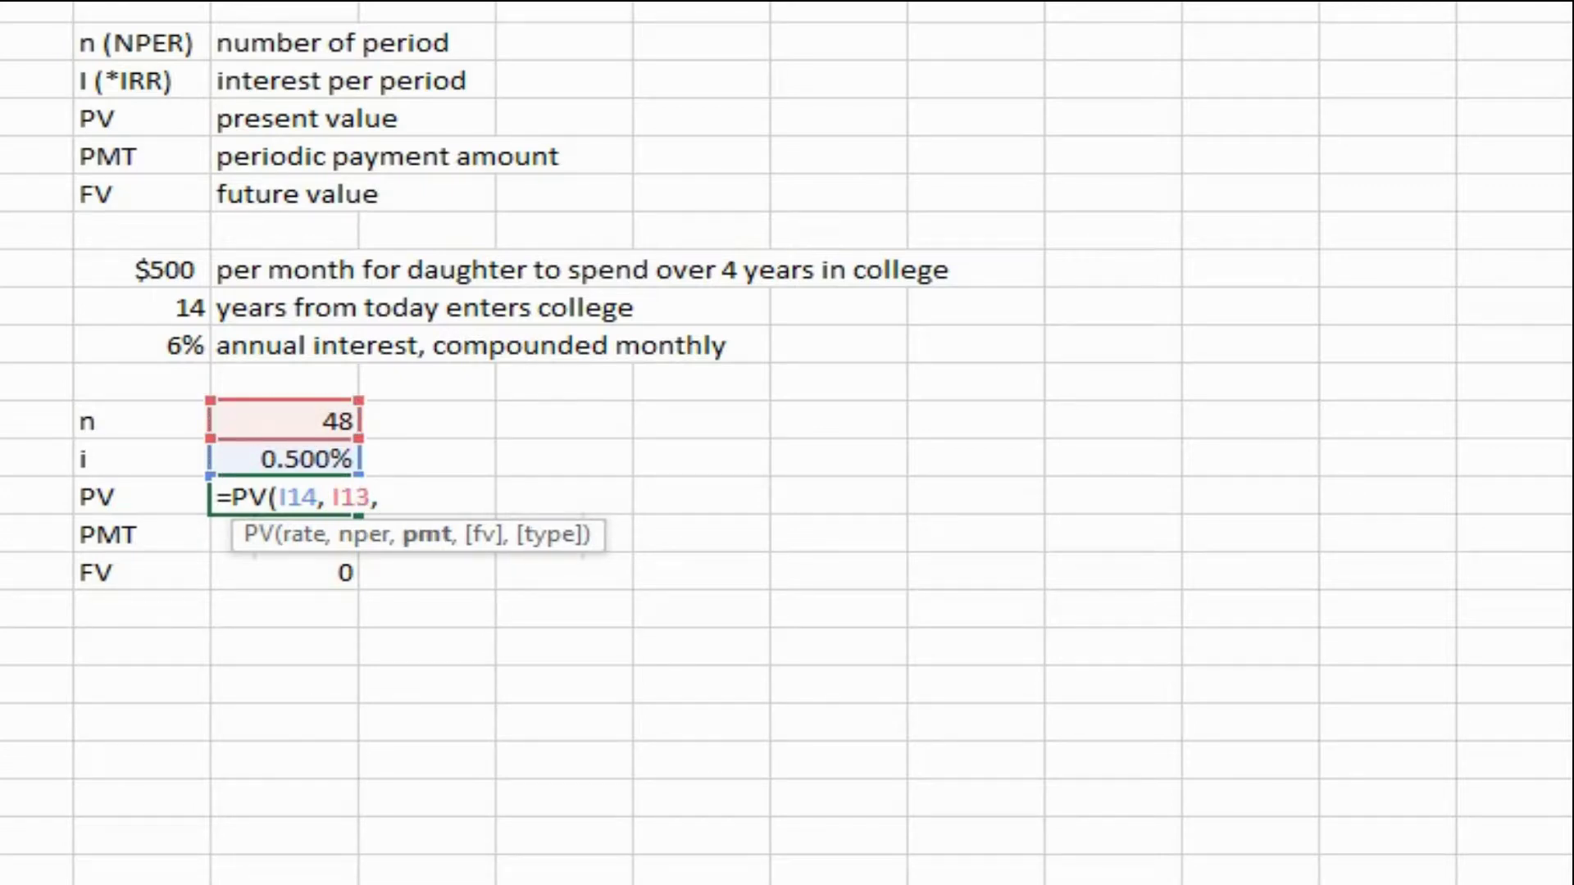
{"action": "key", "text": "Down"}
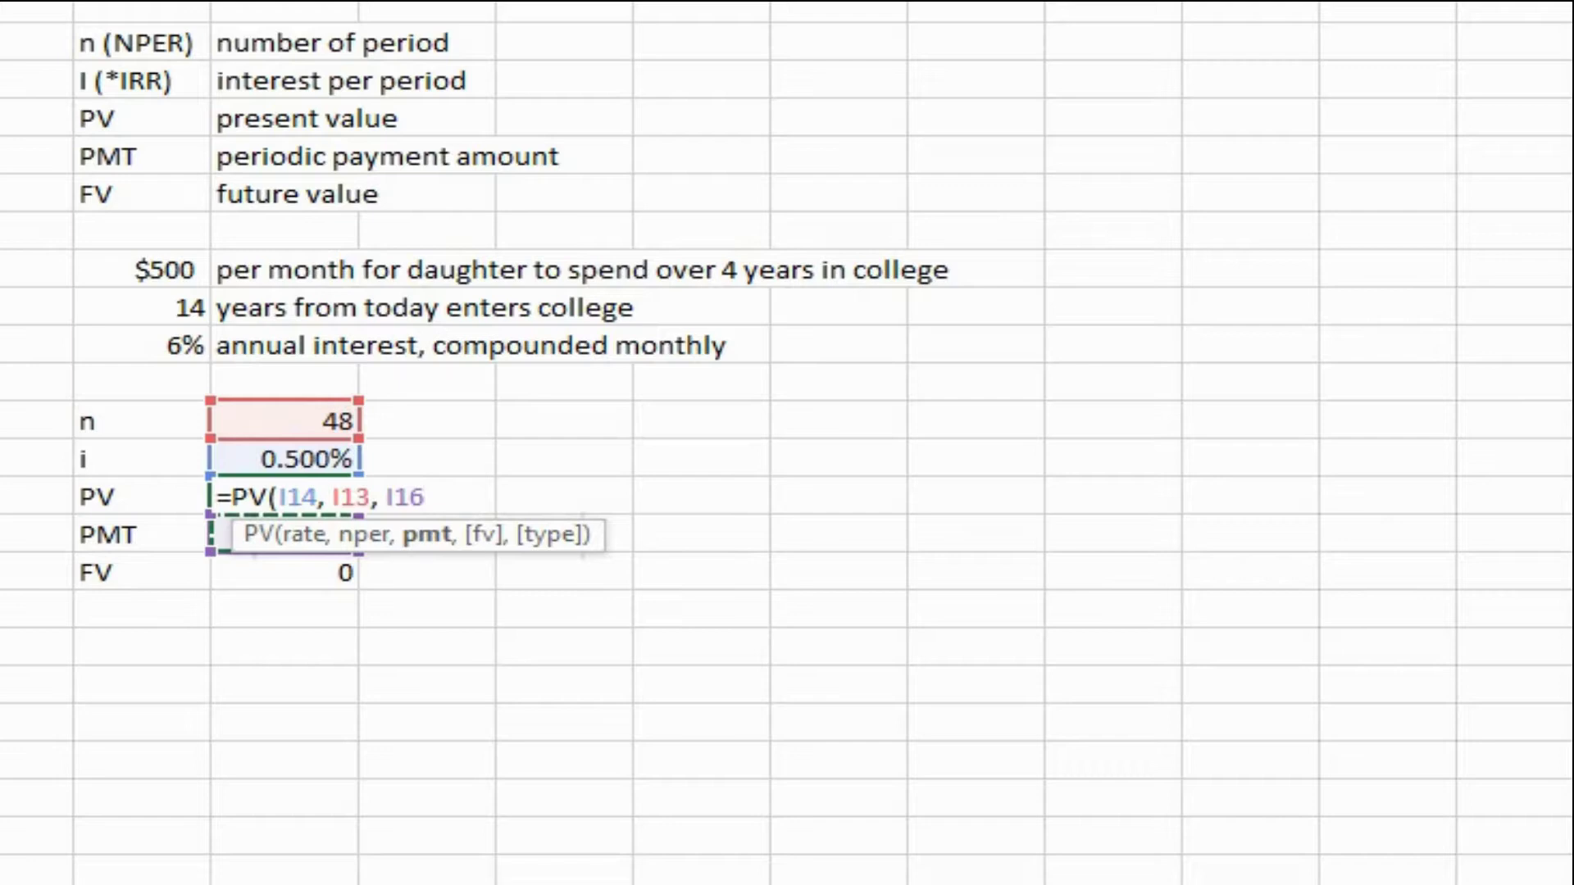
{"action": "type", "text": ","}
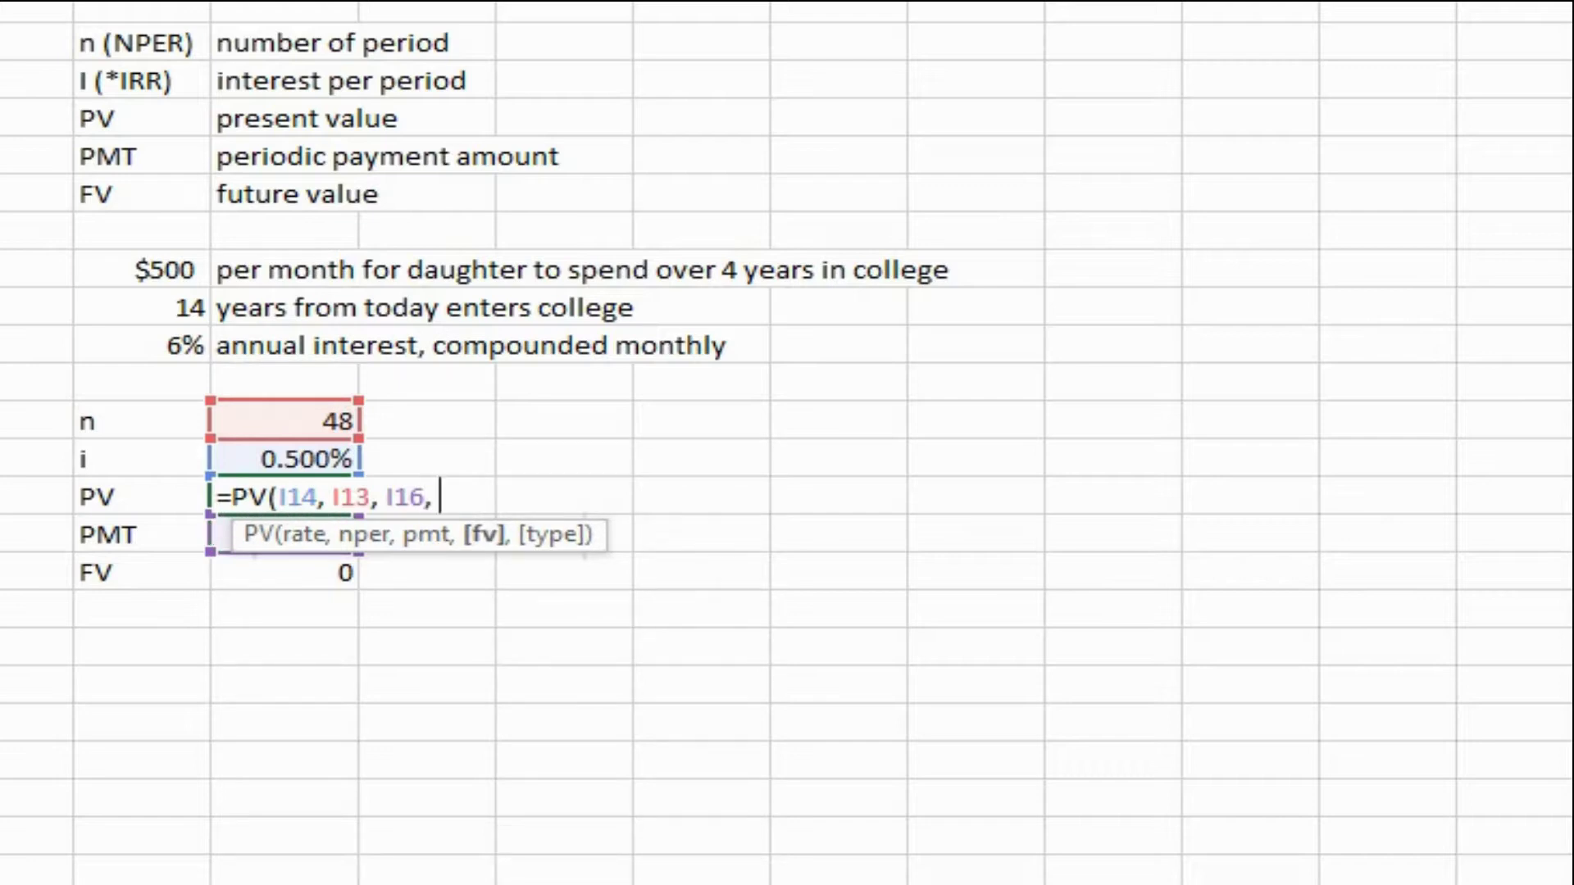
{"action": "key", "text": "Down"}
{"action": "key", "text": "Down"}
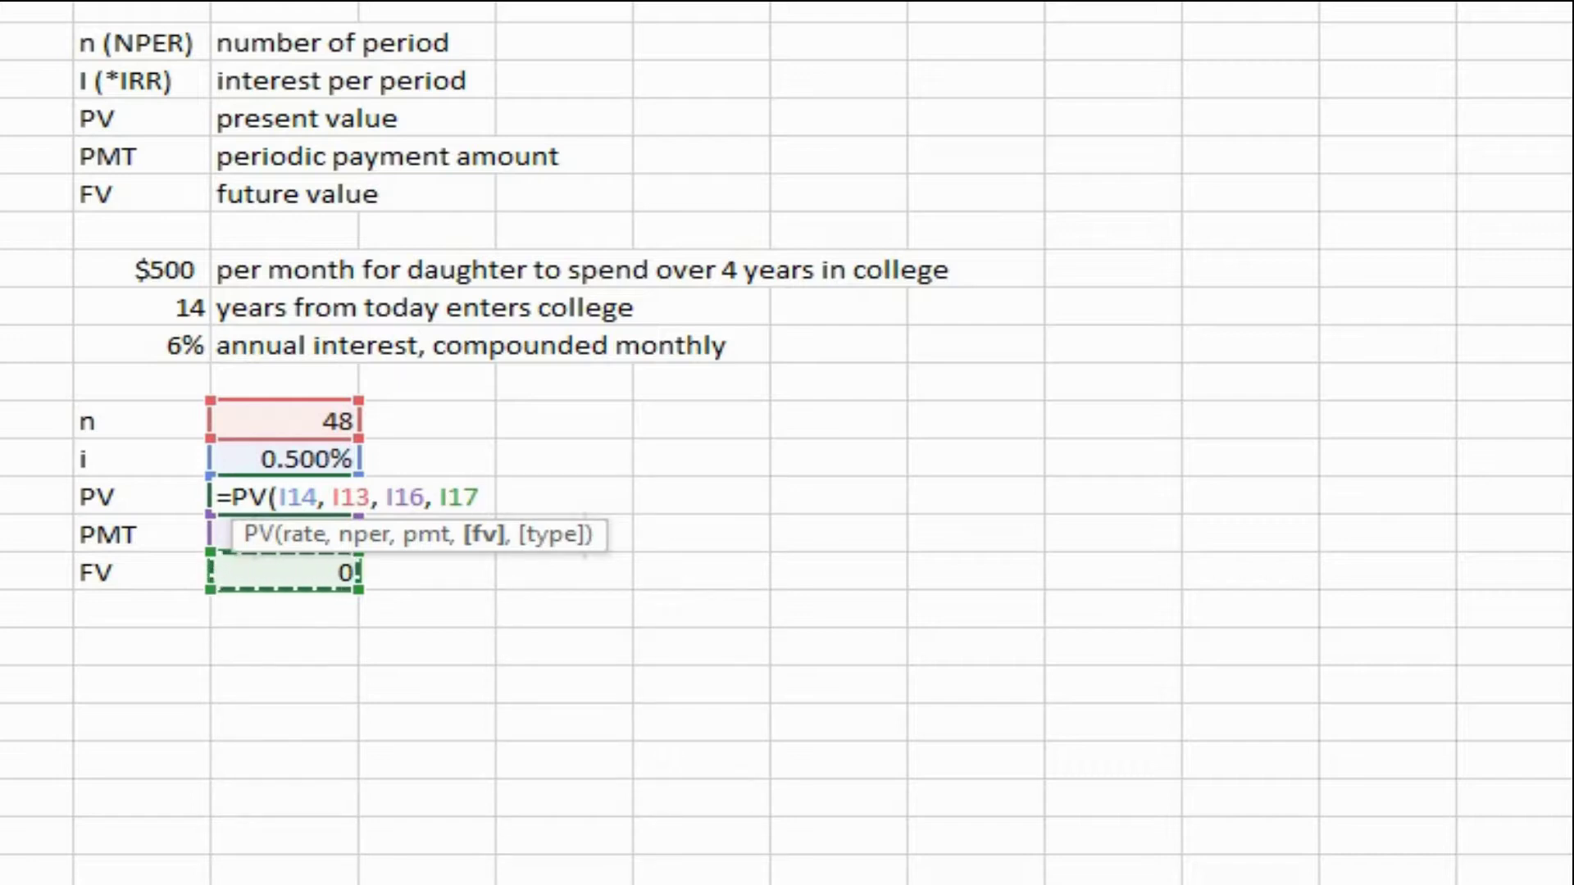
{"action": "type", "text": ")"}
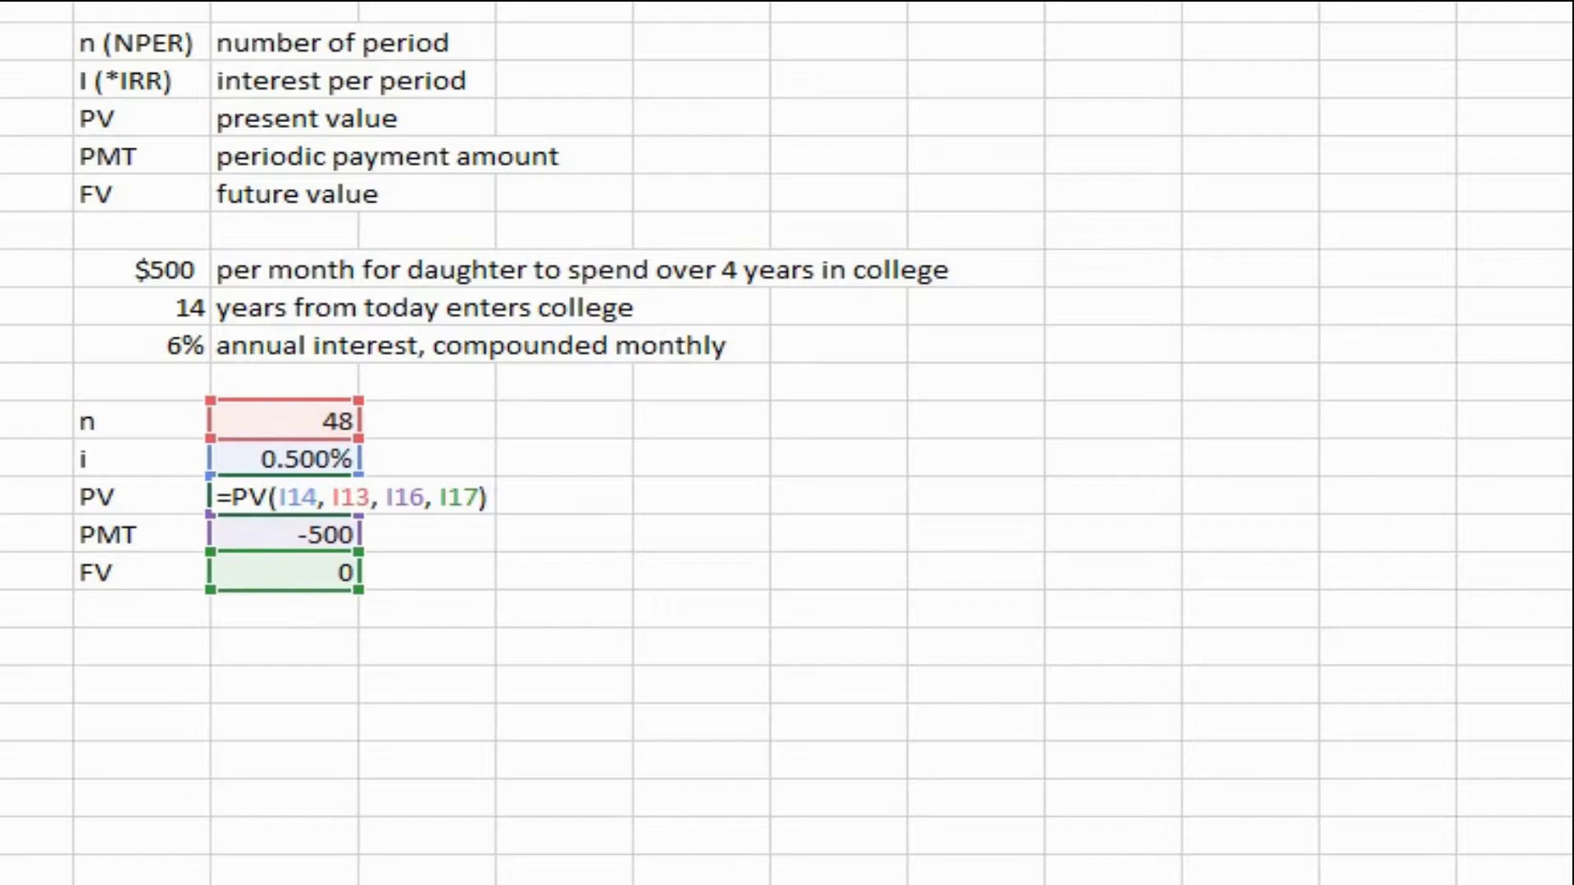
{"action": "key", "text": "Return"}
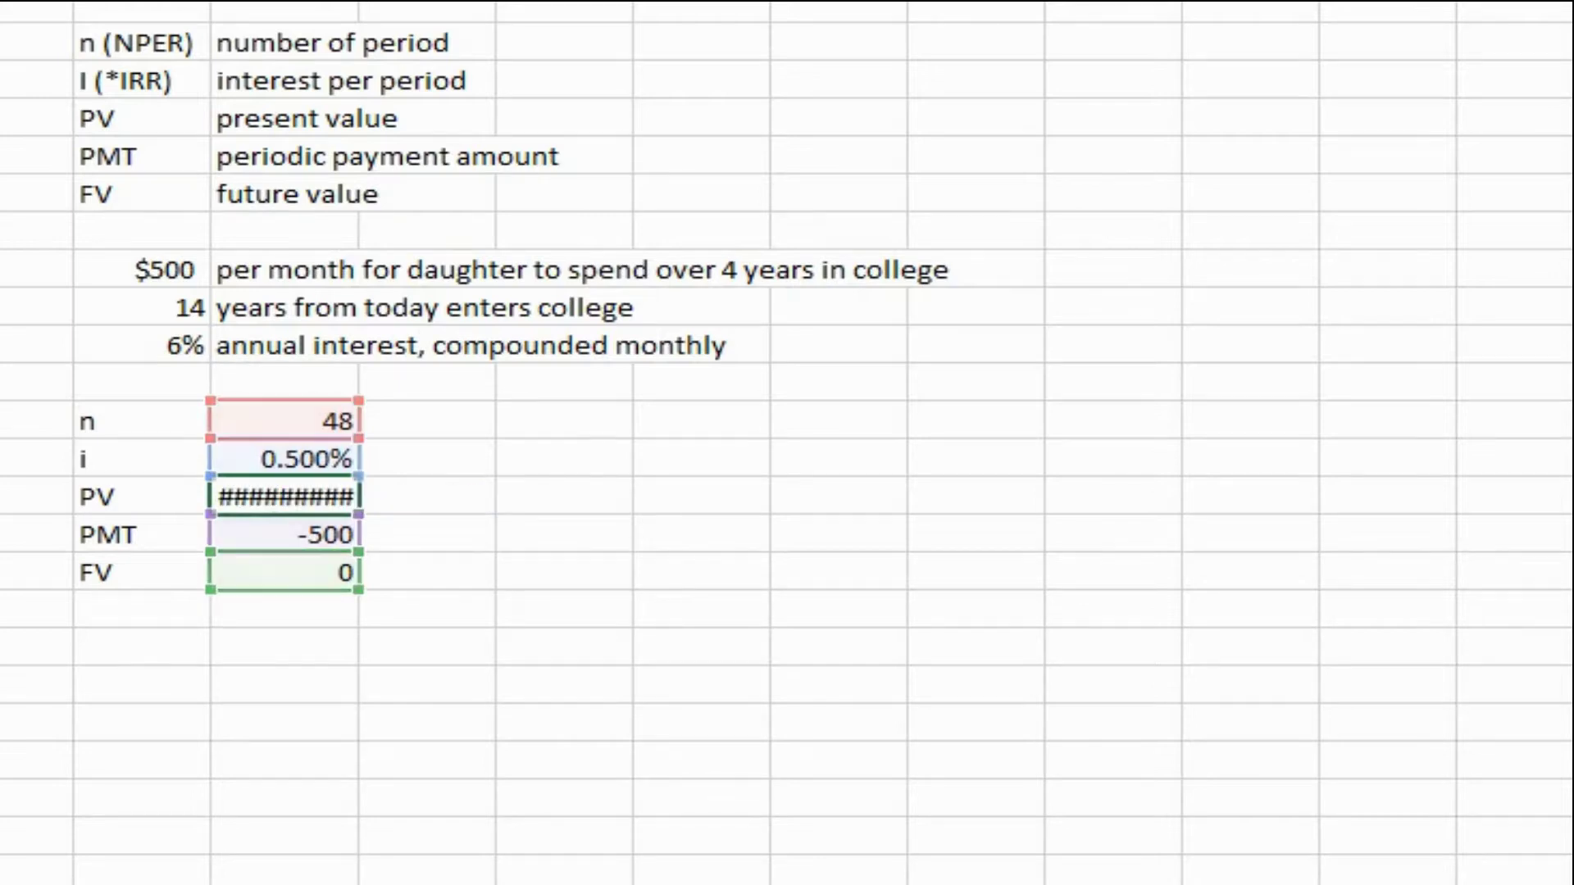
Step: Copy the labels n, i, PV, PMT and FV into a second block starting at the n row in H19
{"action": "left_click", "coordinate": [292, 497]}
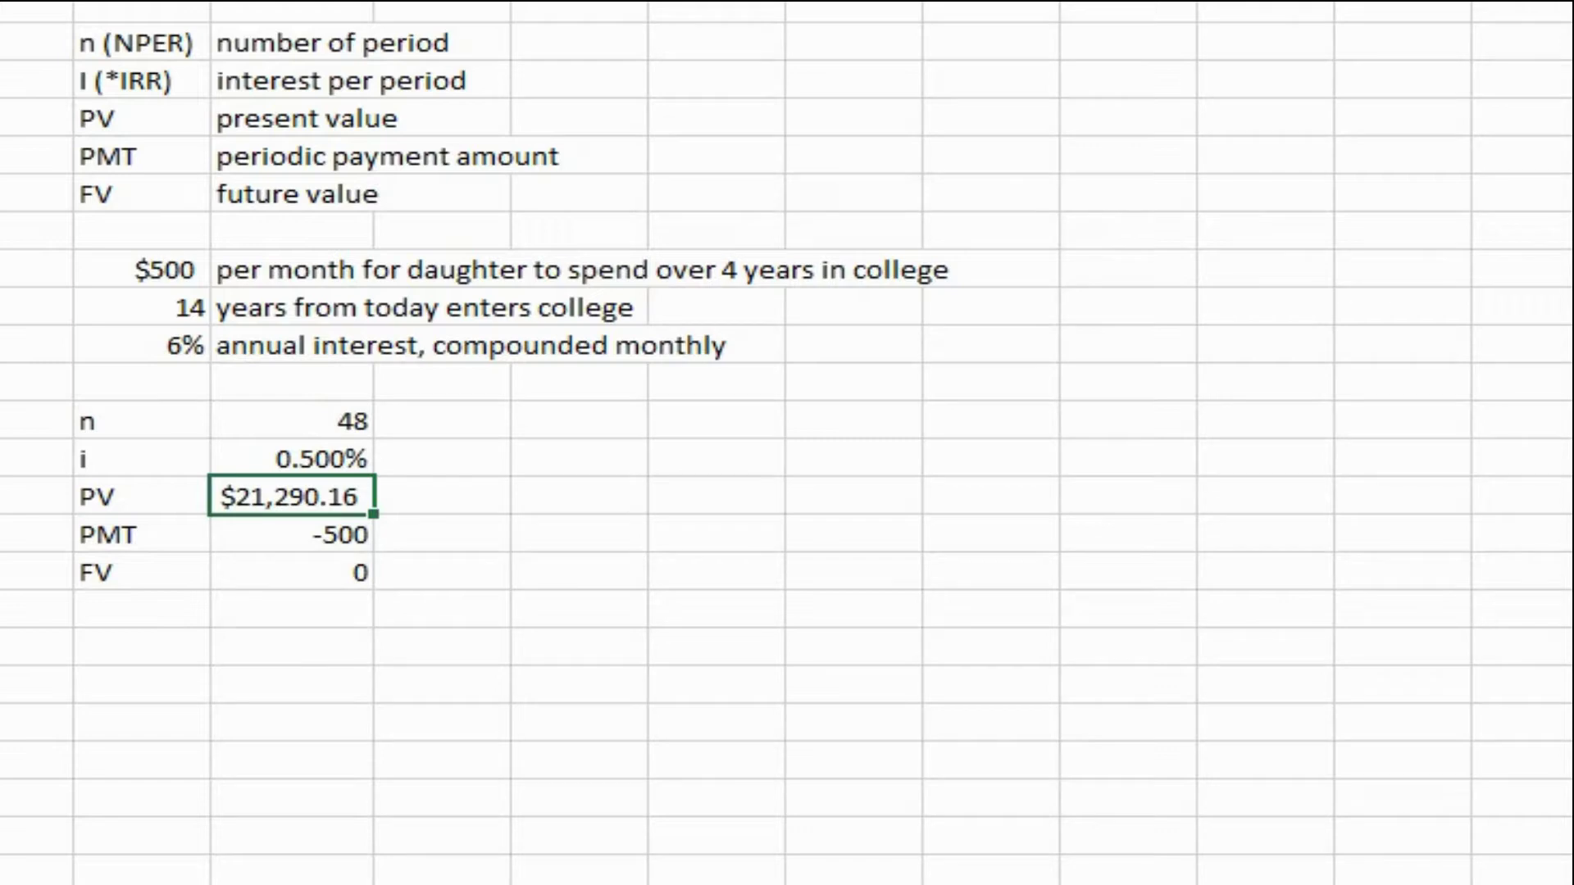
{"action": "key", "text": "Left"}
{"action": "key", "text": "Up"}
{"action": "key", "text": "Up"}
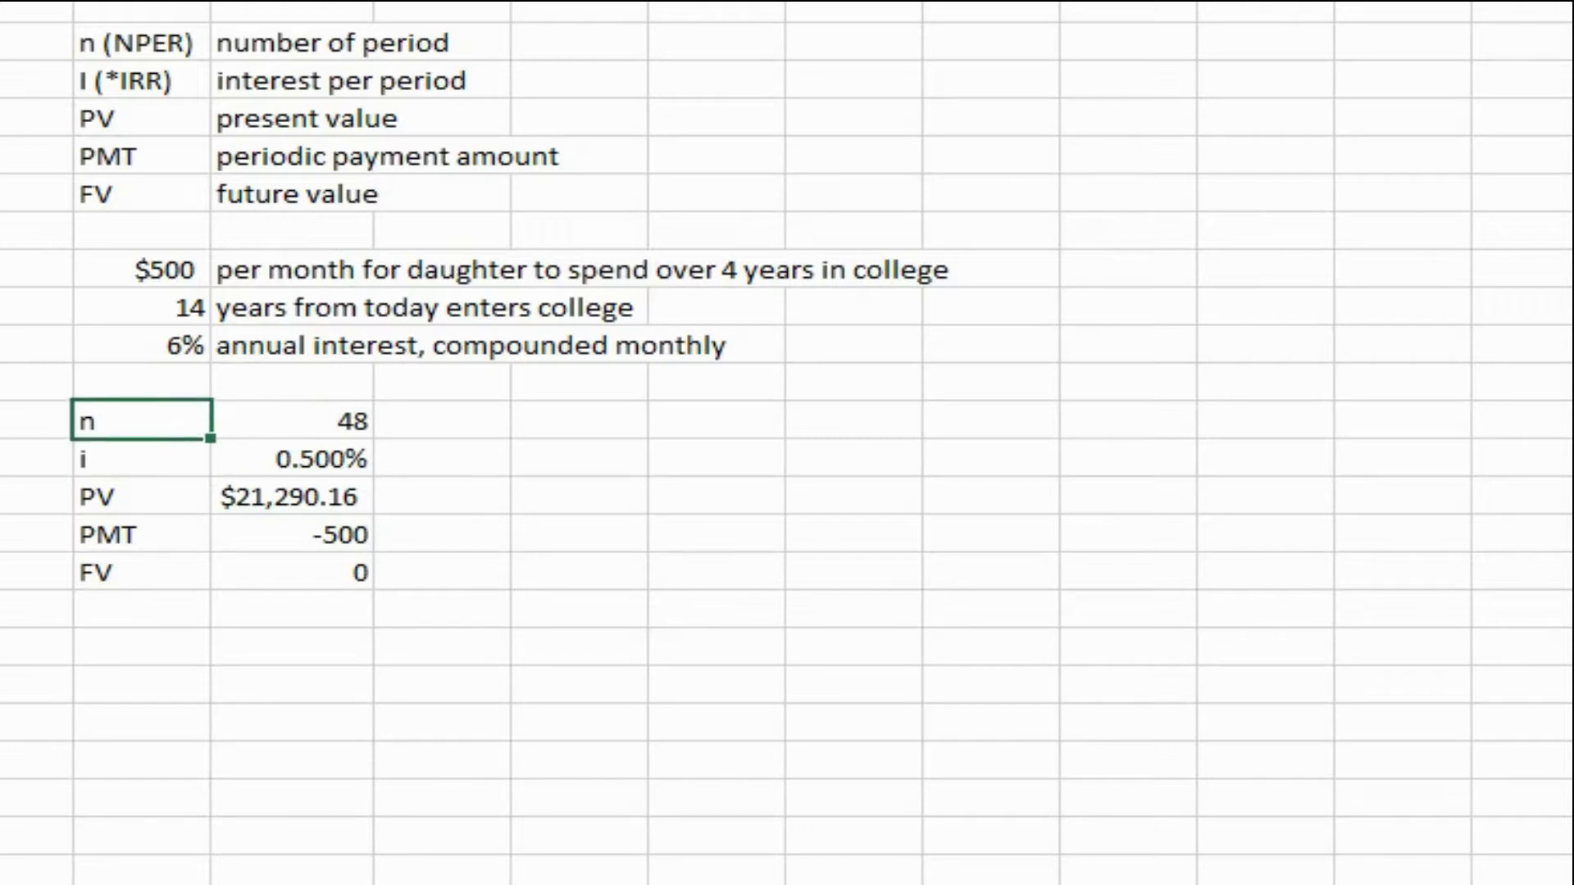
{"action": "key", "text": "shift+Down"}
{"action": "key", "text": "shift+Down"}
{"action": "key", "text": "shift+Down"}
{"action": "key", "text": "shift+Down"}
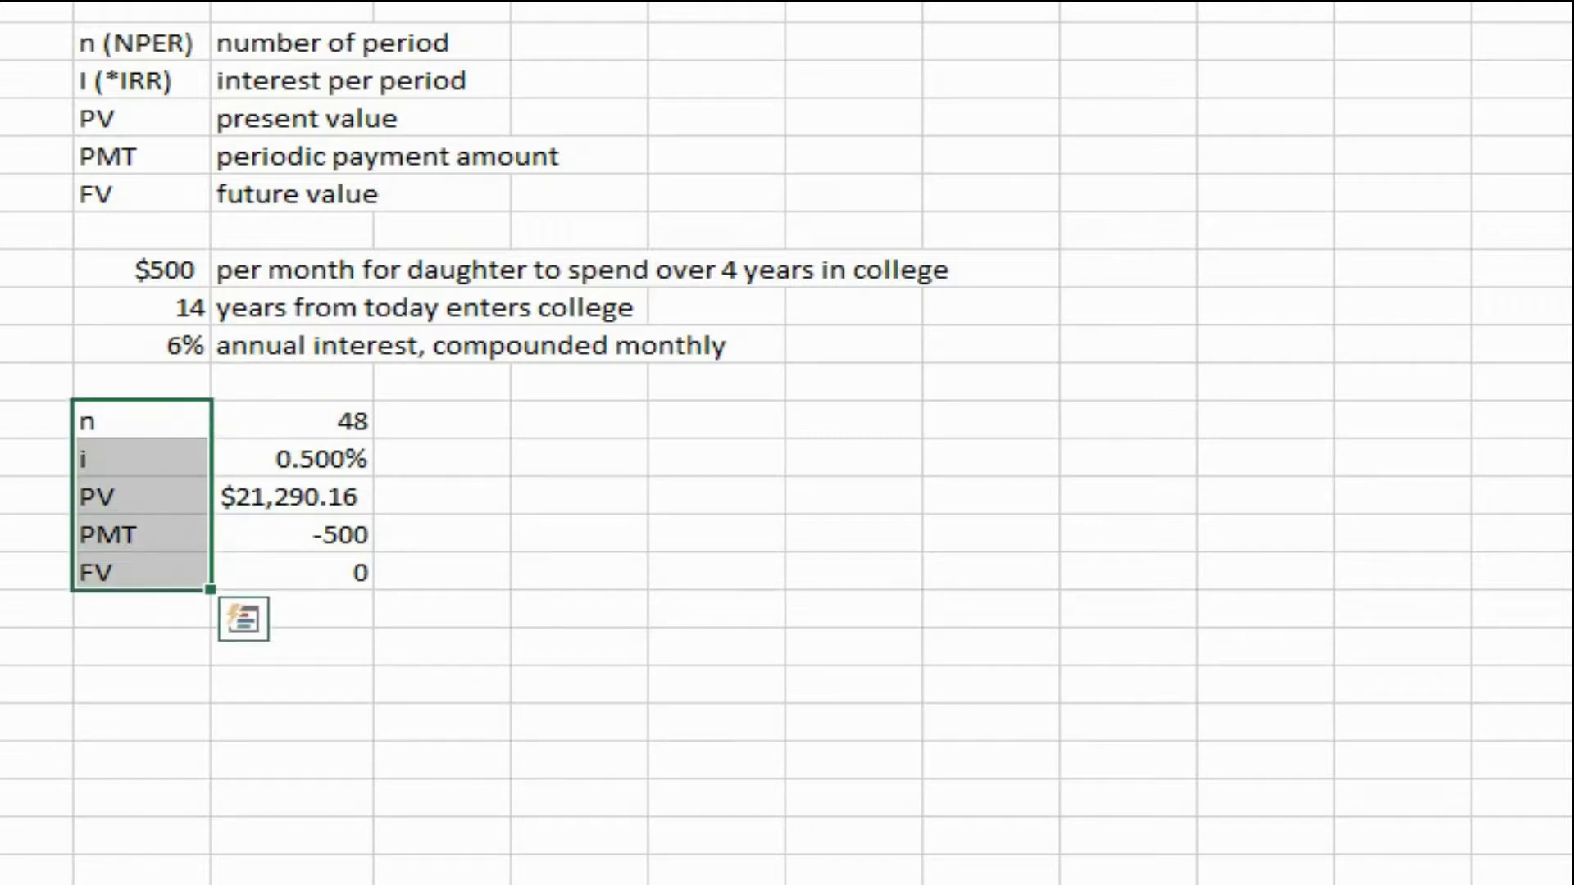
{"action": "key", "text": "Down"}
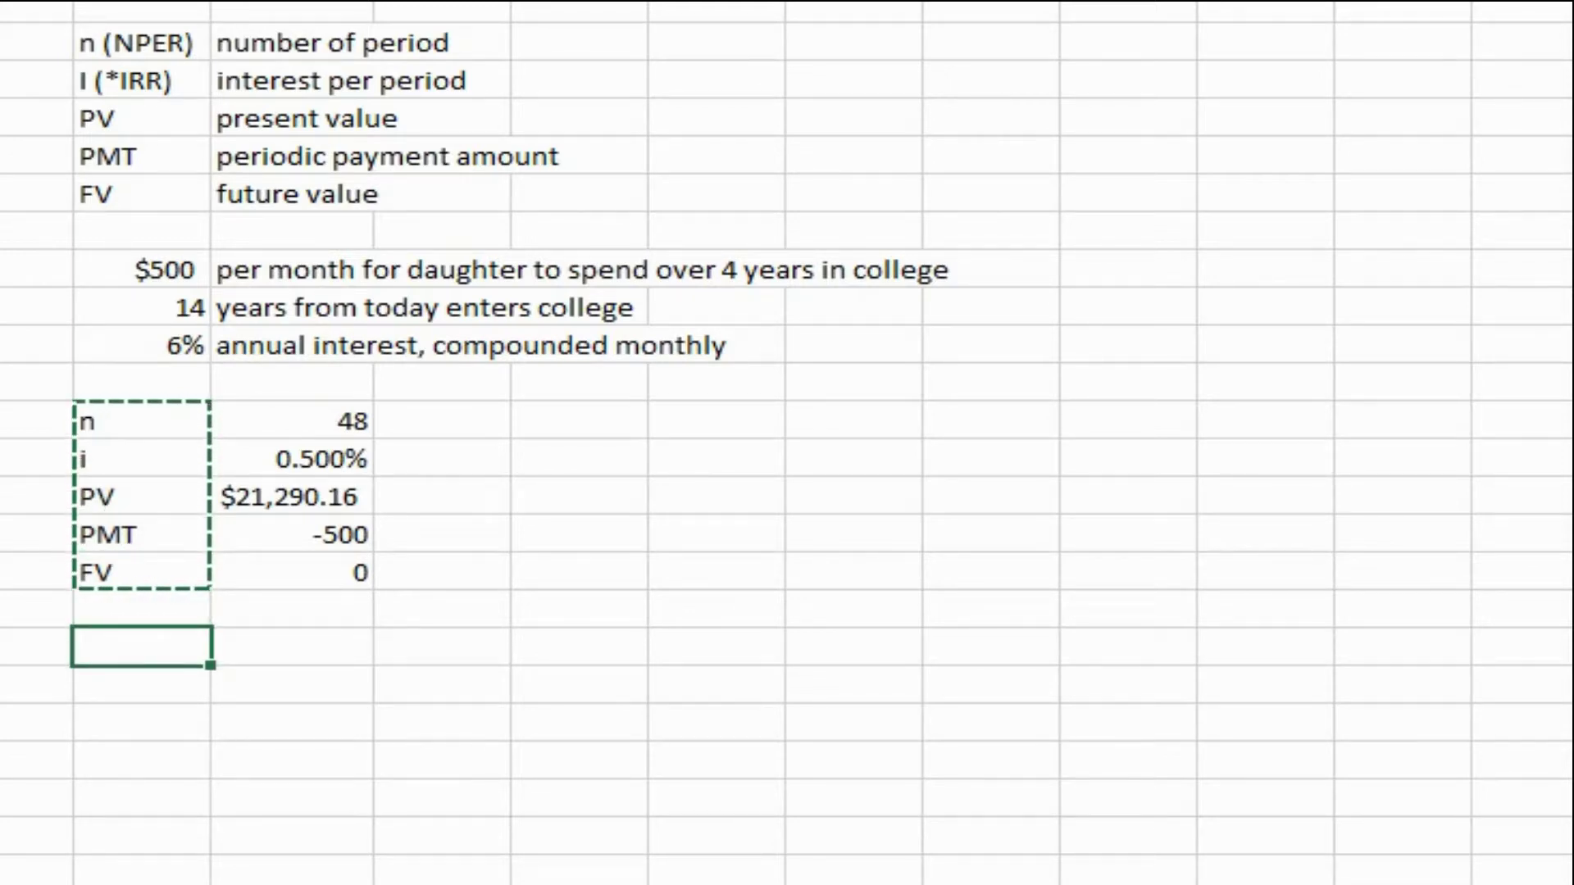
{"action": "key", "text": "ctrl+v"}
{"action": "key", "text": "Right"}
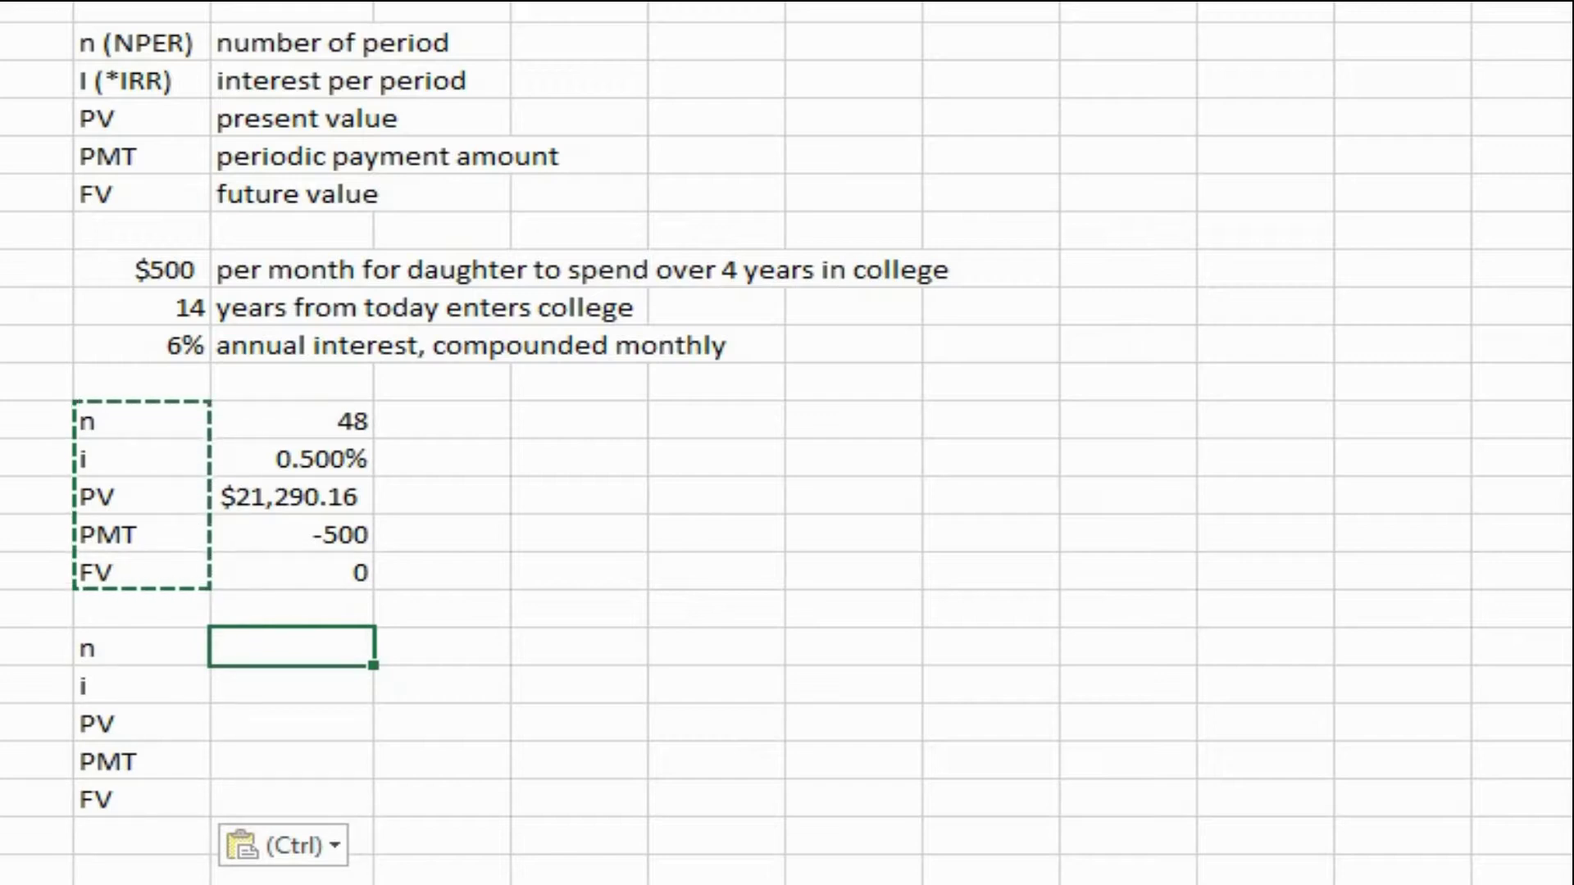
Step: Enter the monthly interest rate for i in the second block, cell I20, as the formula =6%/12
{"action": "key", "text": "Down"}
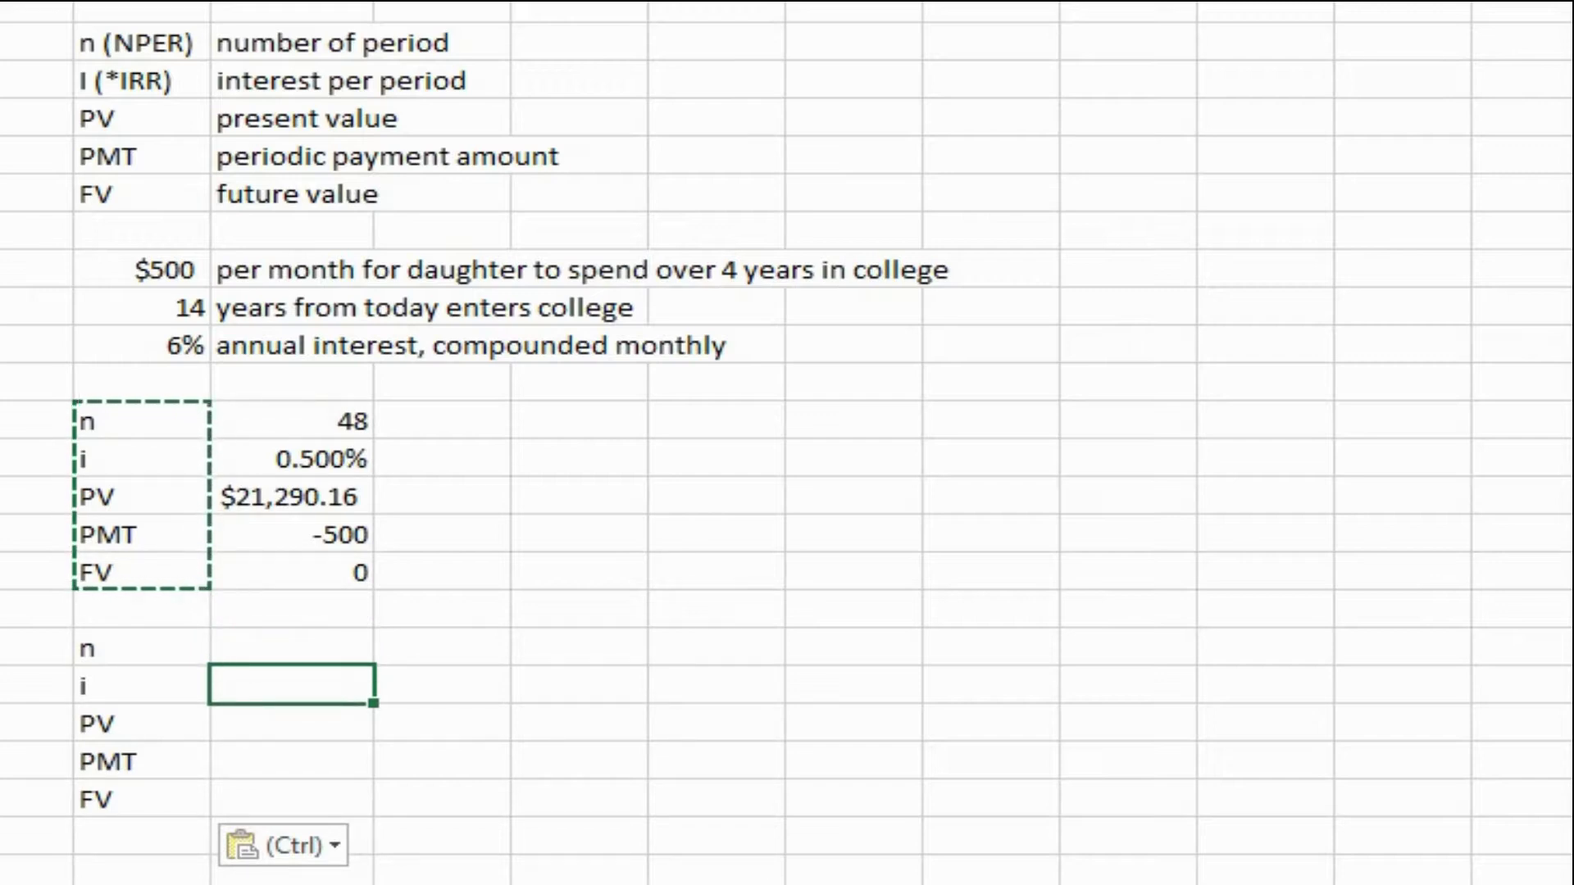
{"action": "type", "text": "=6"}
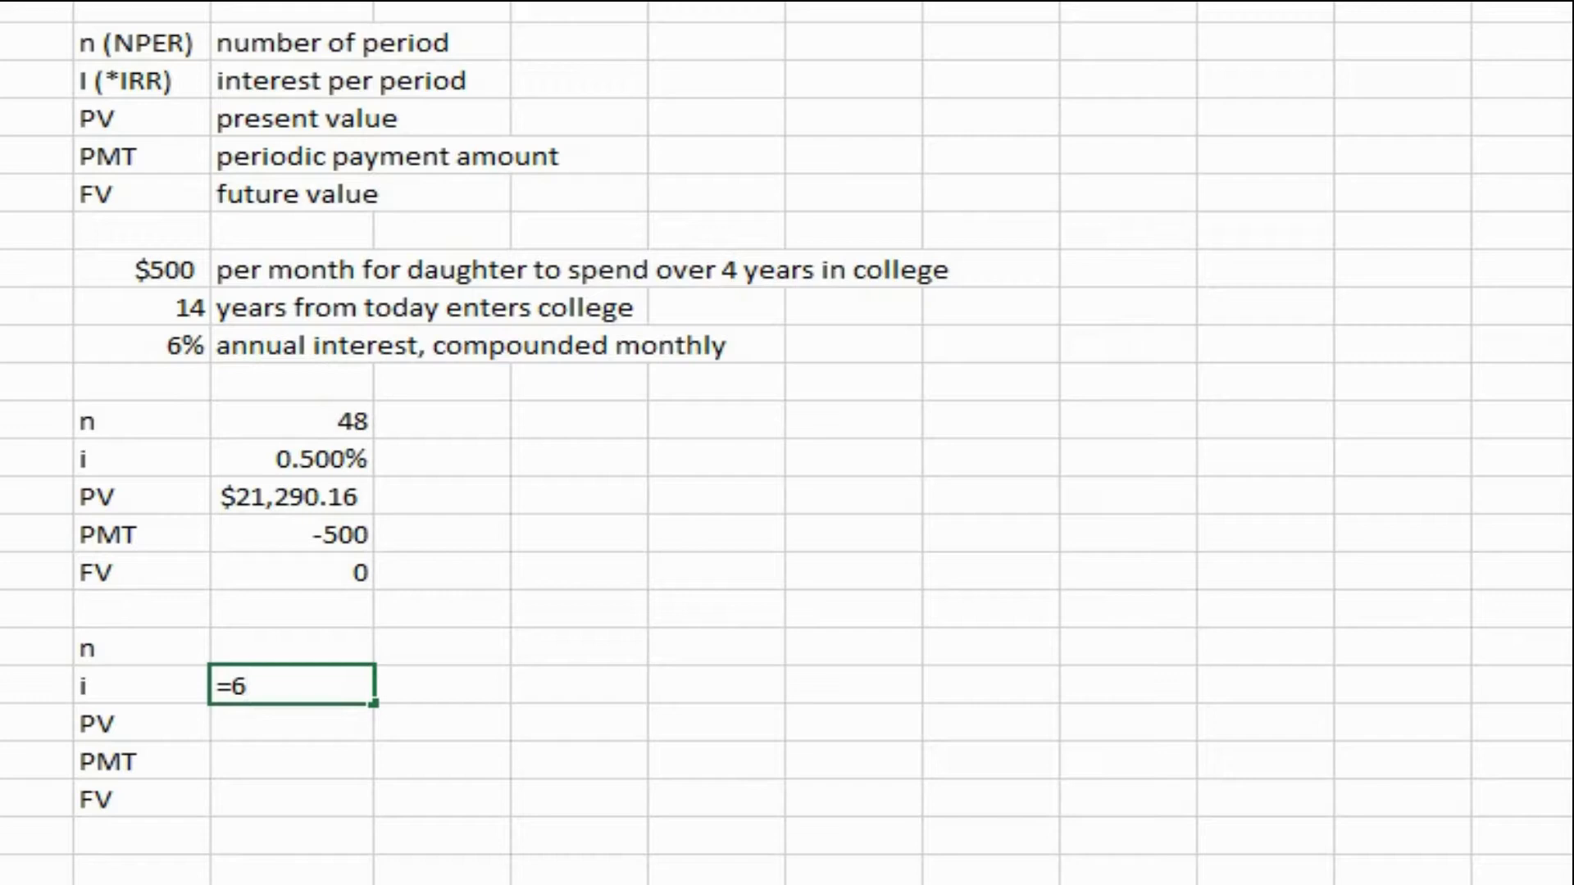
{"action": "type", "text": "%/12"}
{"action": "key", "text": "Return"}
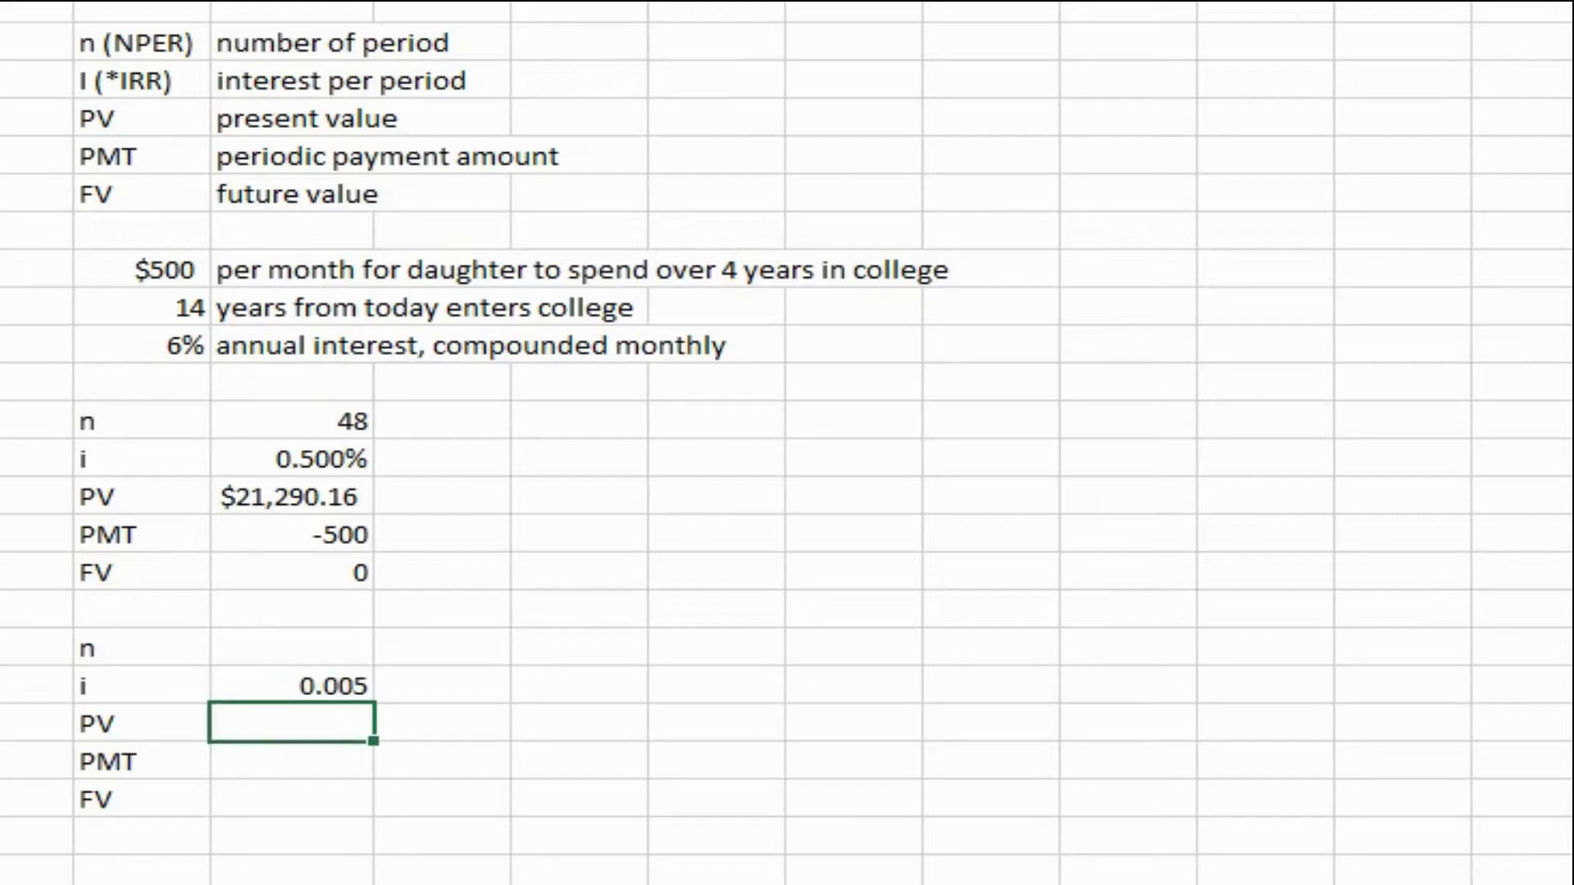
{"action": "left_click", "coordinate": [292, 686]}
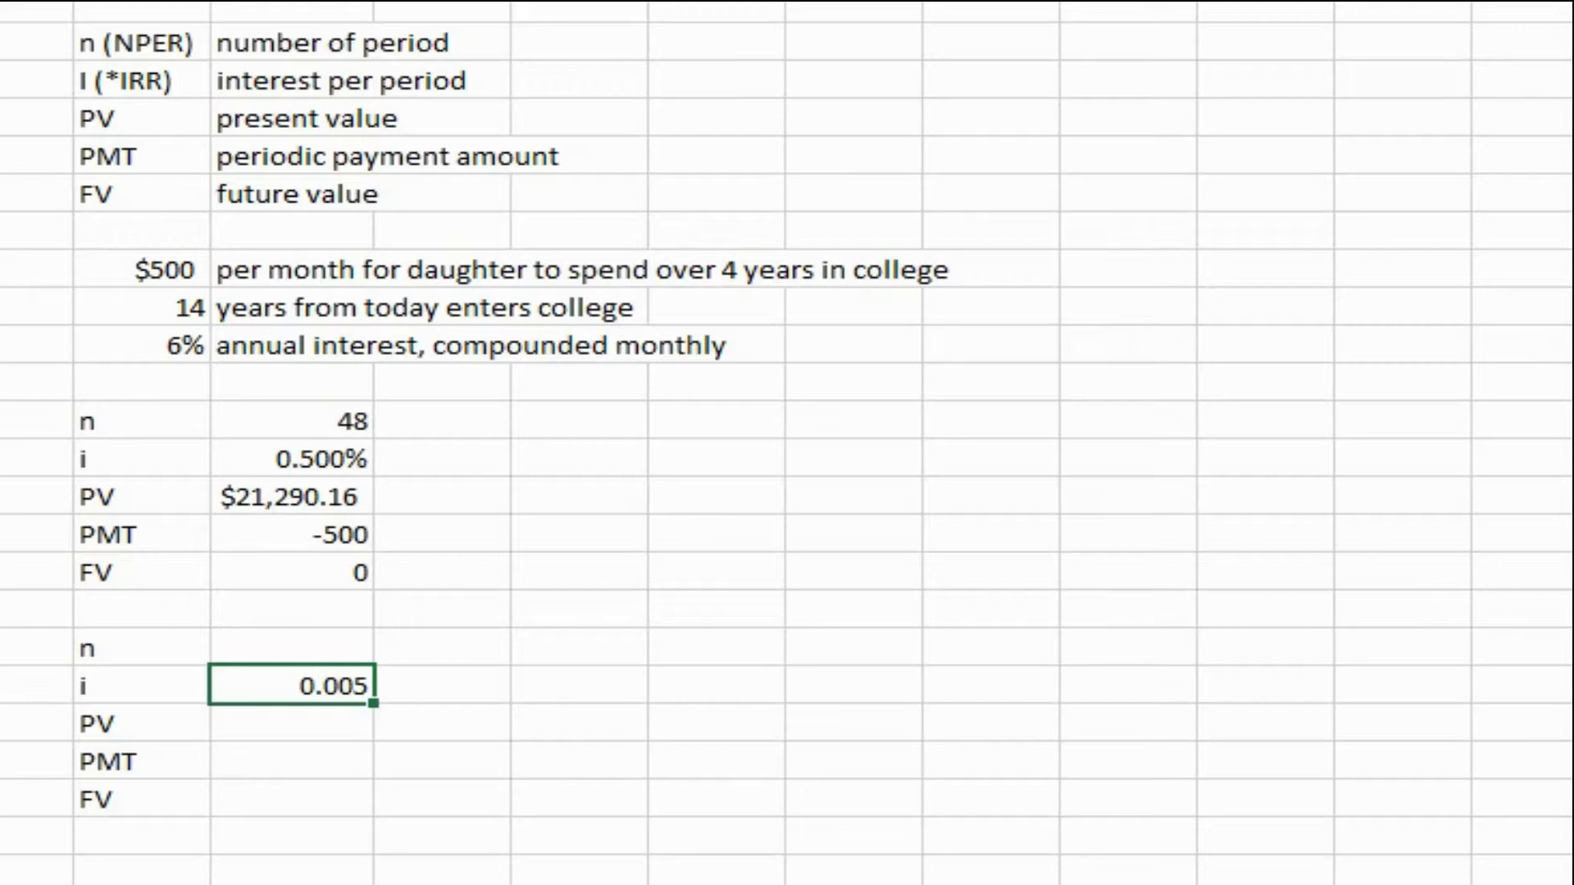
Step: Link the second block's FV in cell I23 to the first block's present value with the formula =I15
{"action": "key", "text": "Up"}
{"action": "key", "text": "Up"}
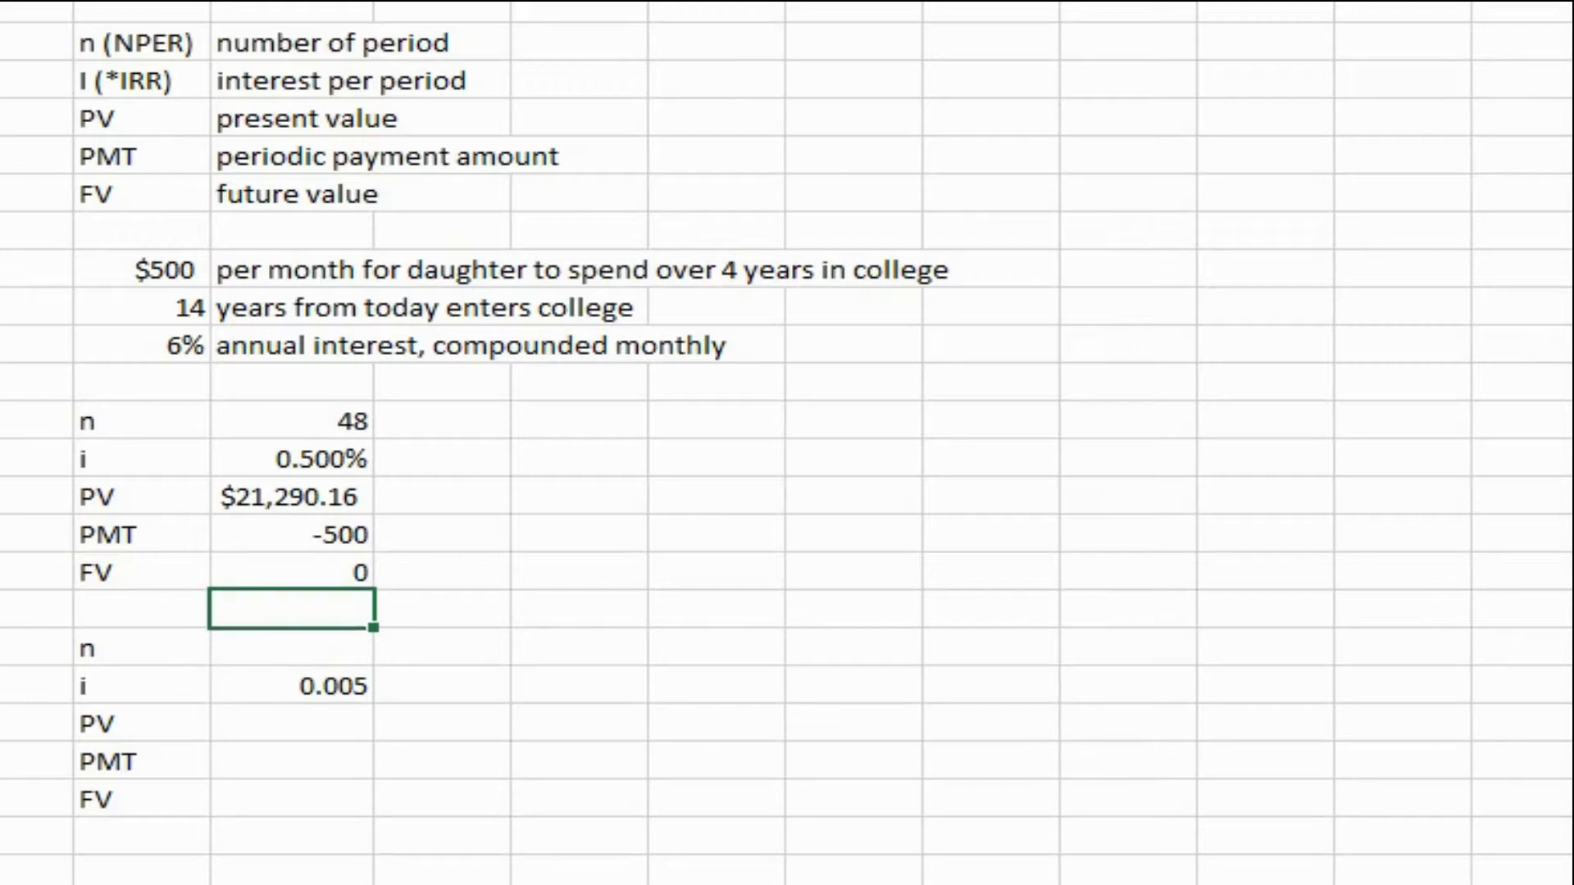
{"action": "key", "text": "Down"}
{"action": "key", "text": "Down"}
{"action": "key", "text": "Down"}
{"action": "key", "text": "Down"}
{"action": "key", "text": "Down"}
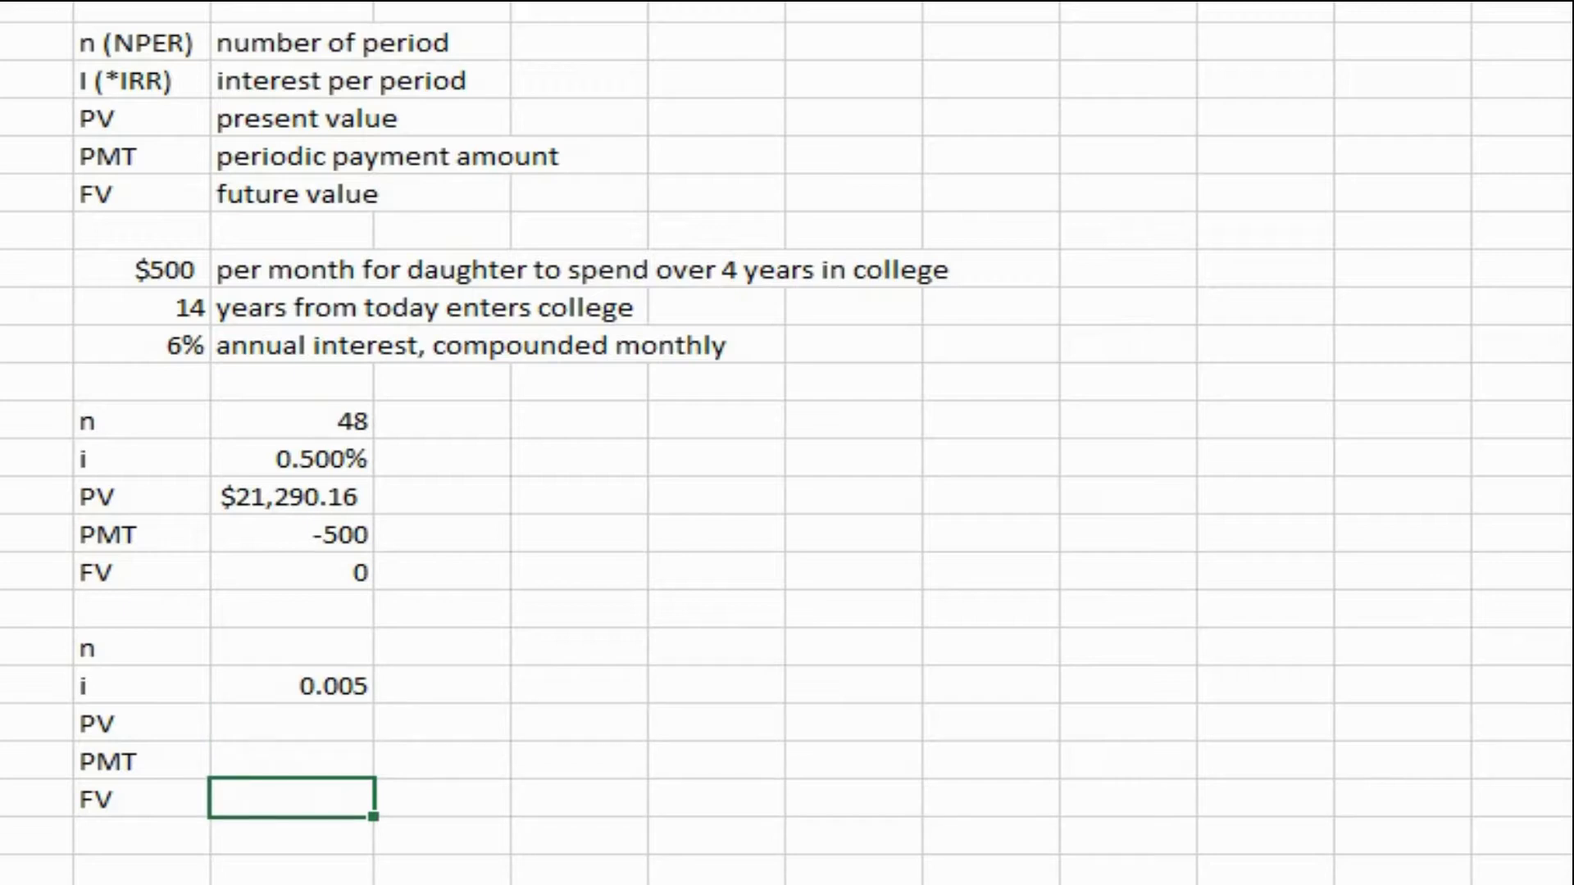
{"action": "type", "text": "="}
{"action": "key", "text": "Up"}
{"action": "key", "text": "Up"}
{"action": "key", "text": "Up"}
{"action": "key", "text": "Up"}
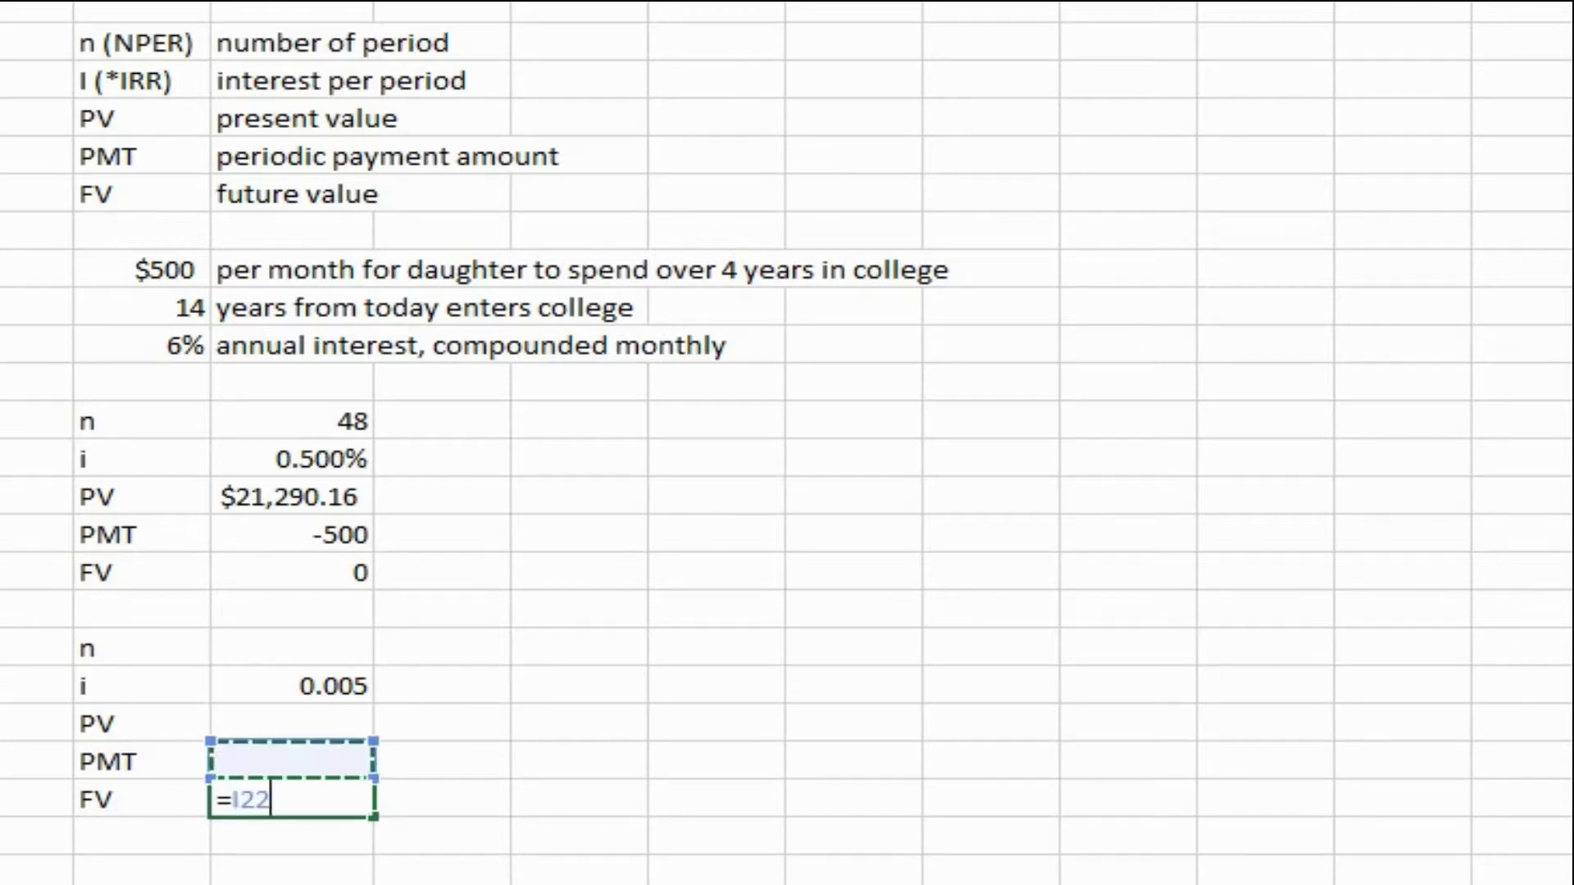
{"action": "key", "text": "Up"}
{"action": "key", "text": "Up"}
{"action": "key", "text": "Up"}
{"action": "key", "text": "Up"}
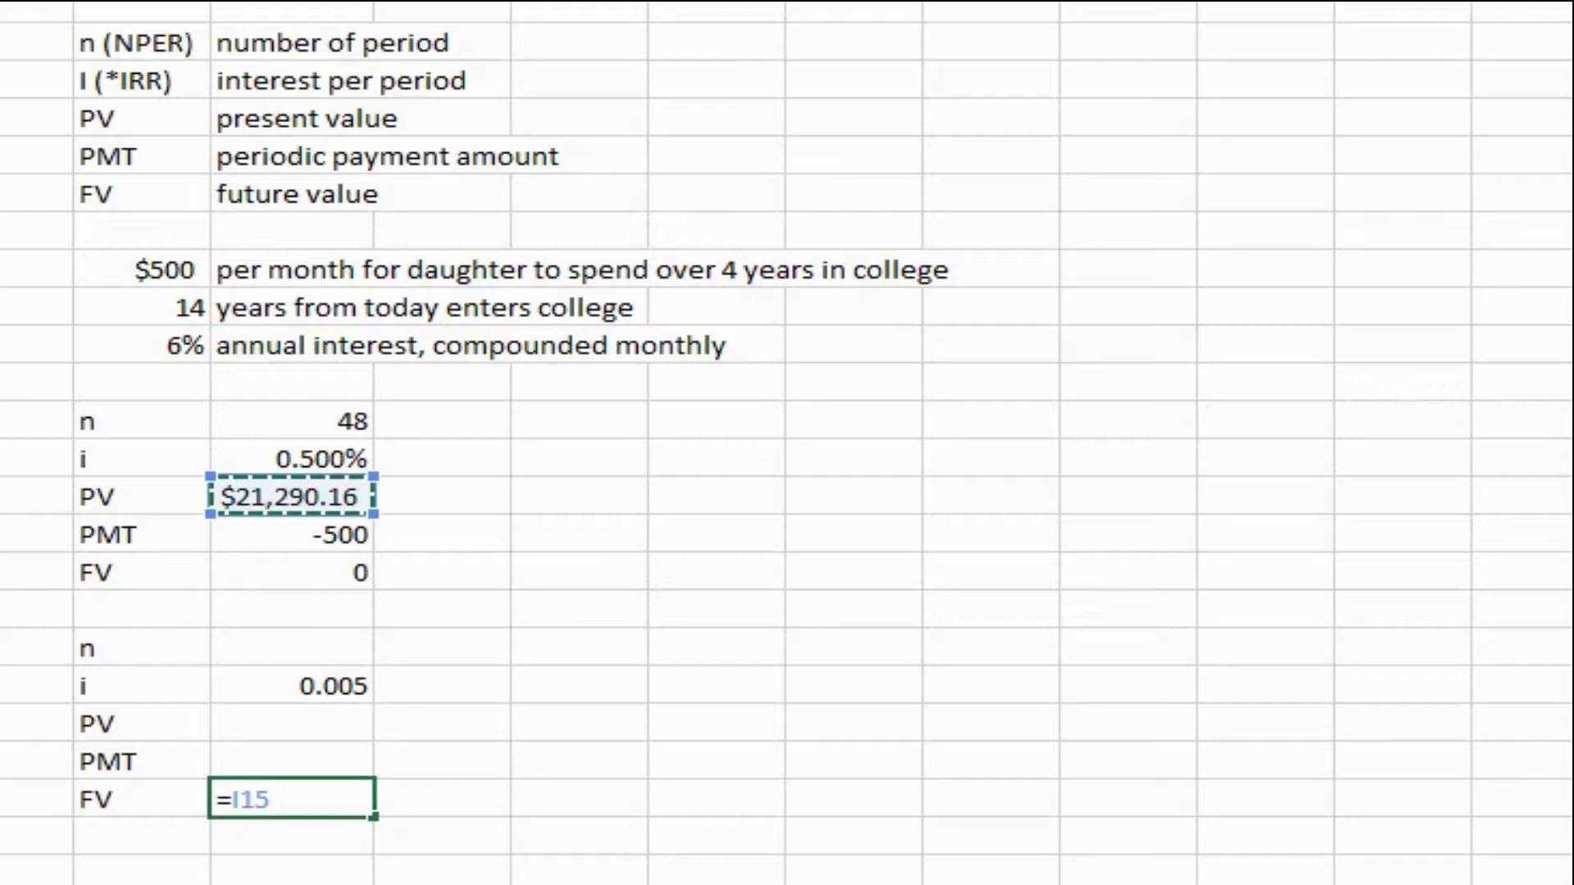
{"action": "key", "text": "Return"}
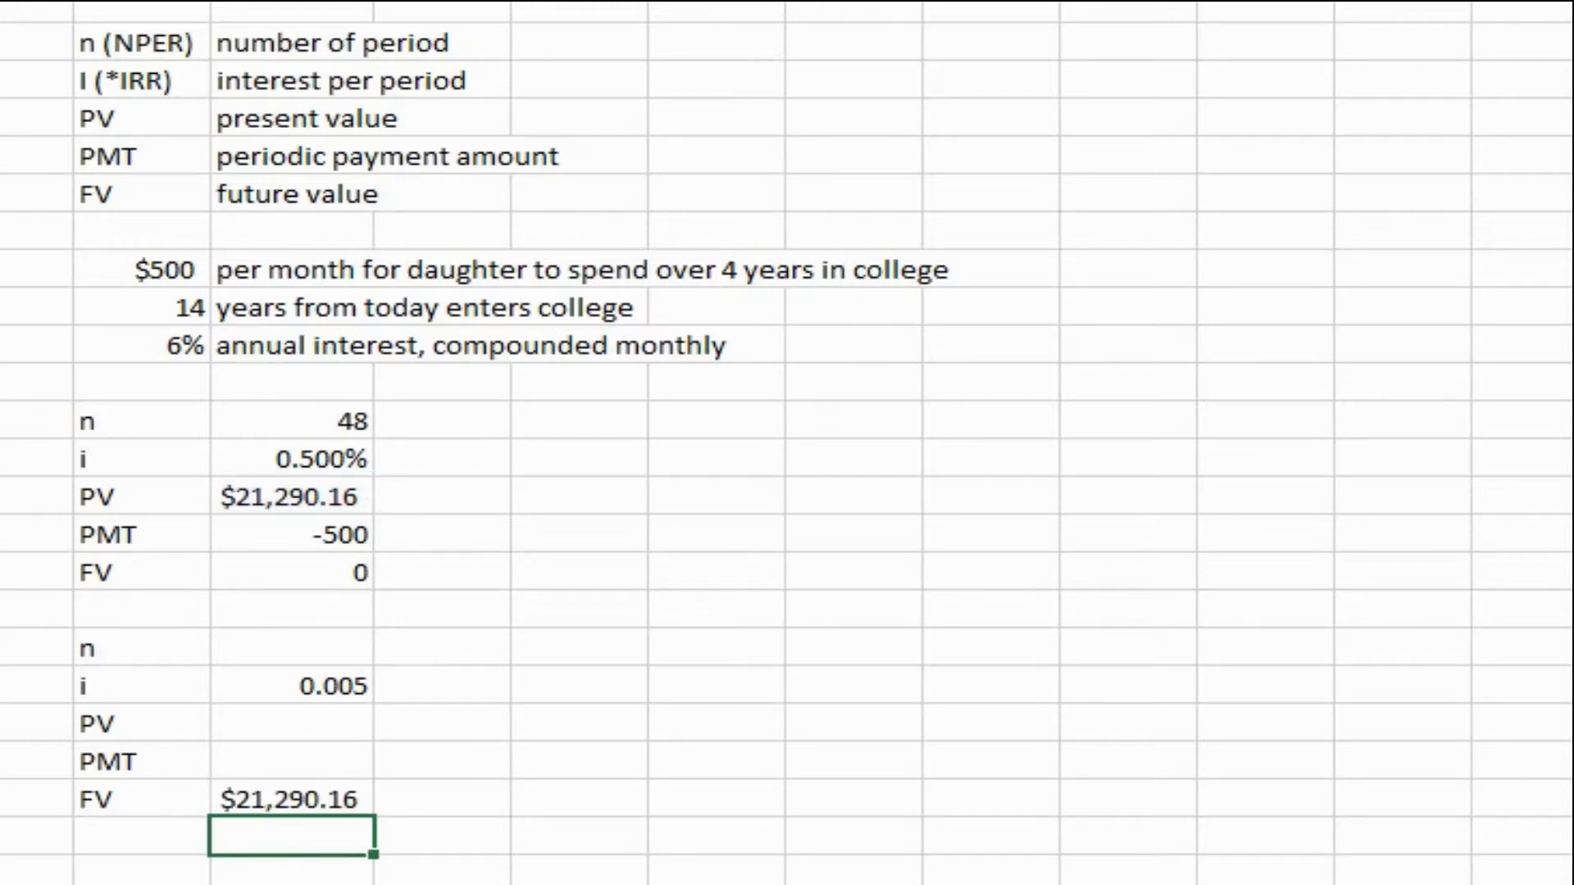
Step: Set the second block's present value in cell I21 to 0
{"action": "key", "text": "Up"}
{"action": "key", "text": "Up"}
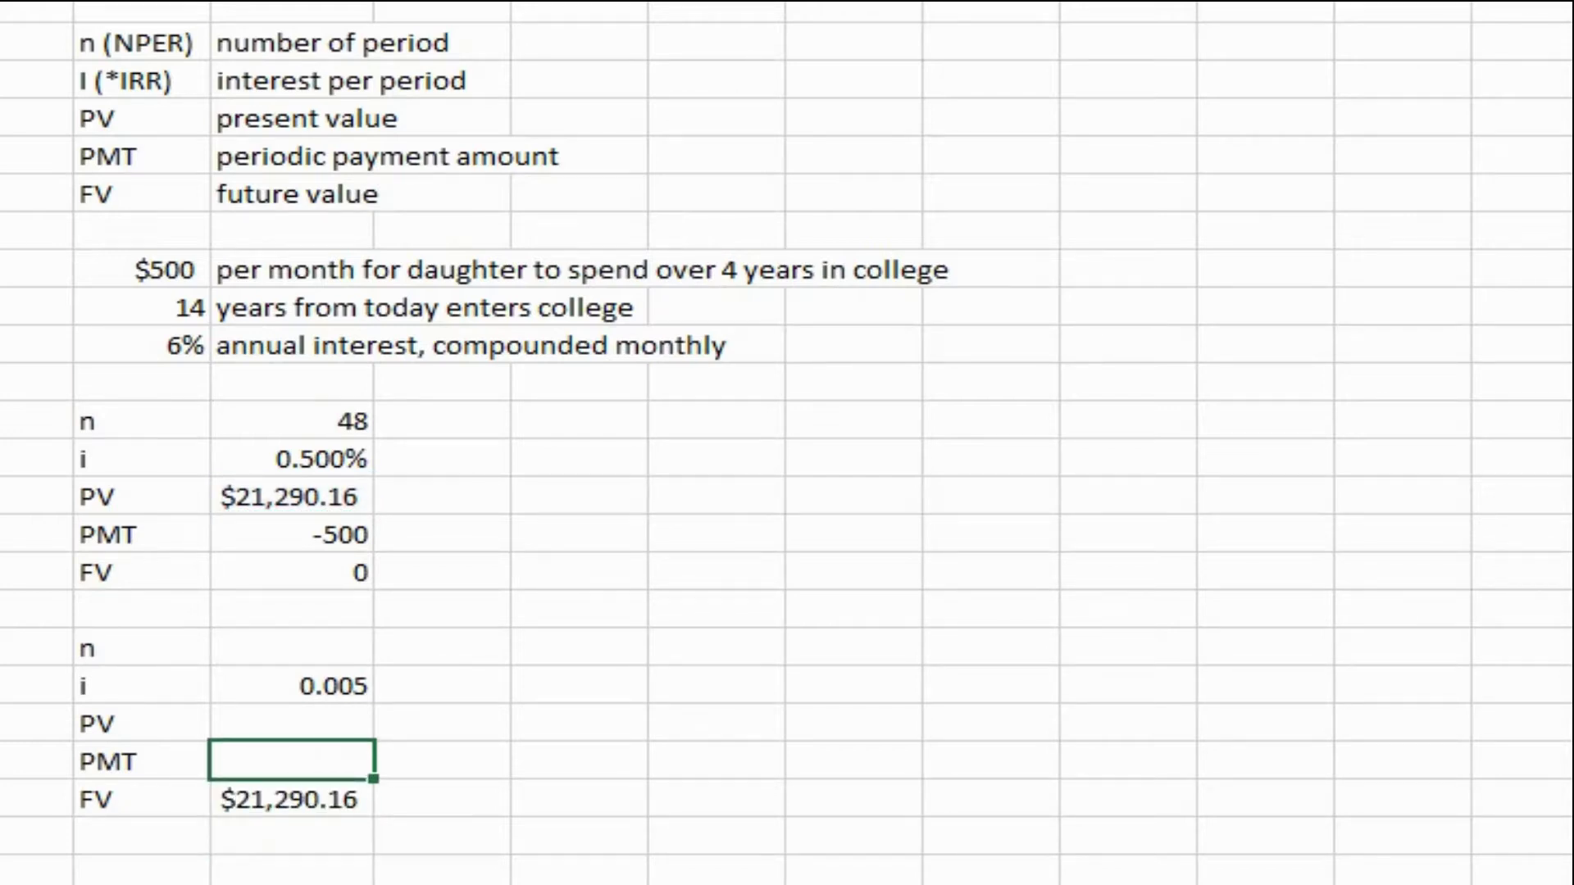
{"action": "key", "text": "Up"}
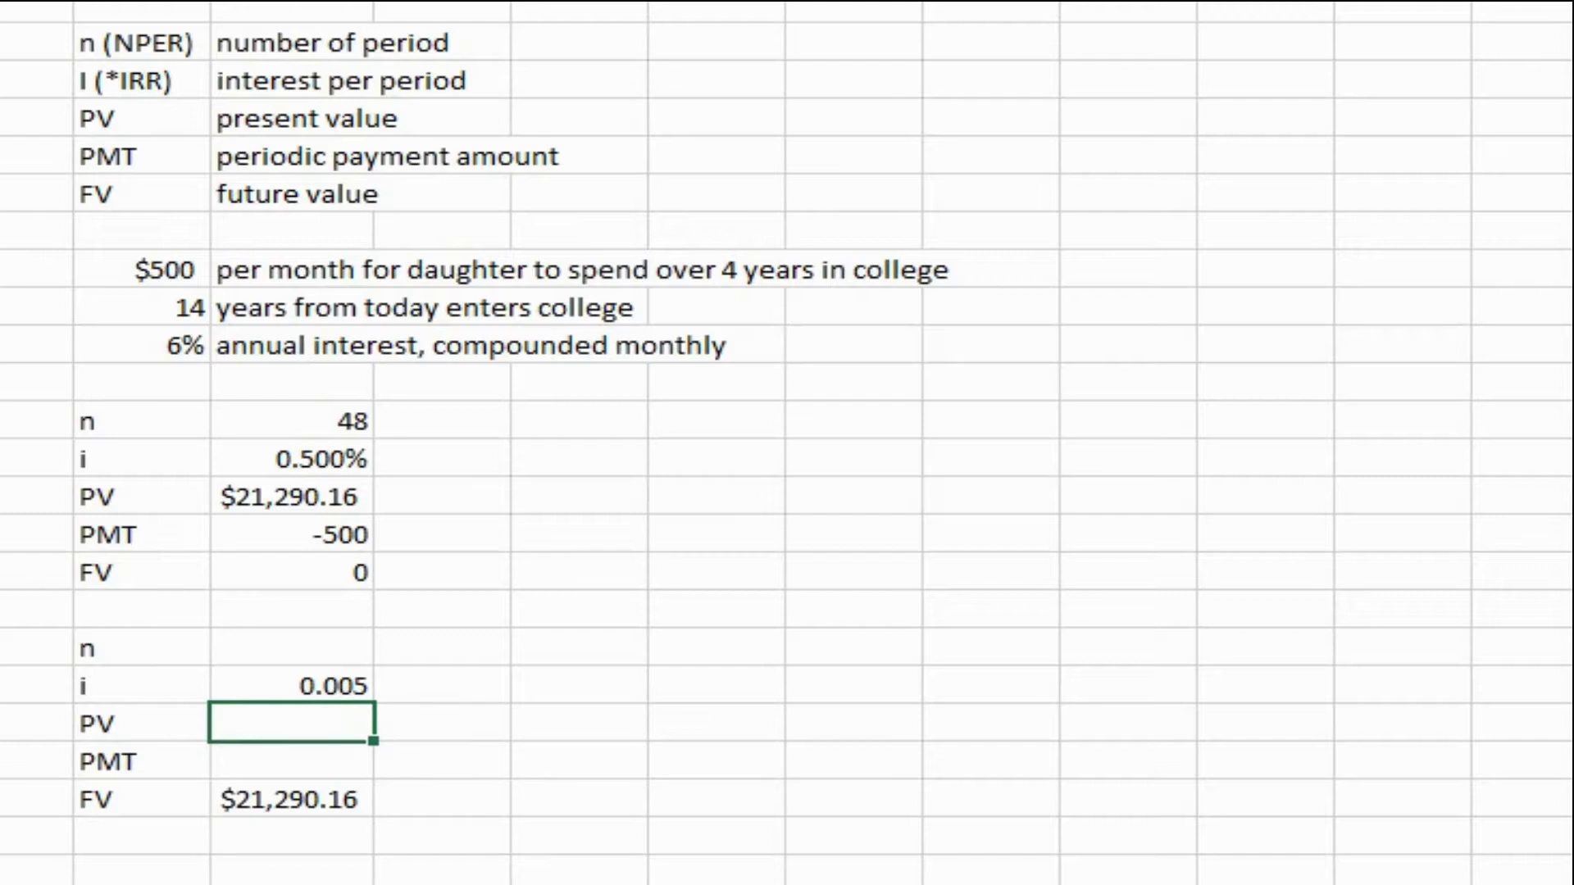
{"action": "type", "text": "0"}
{"action": "key", "text": "Return"}
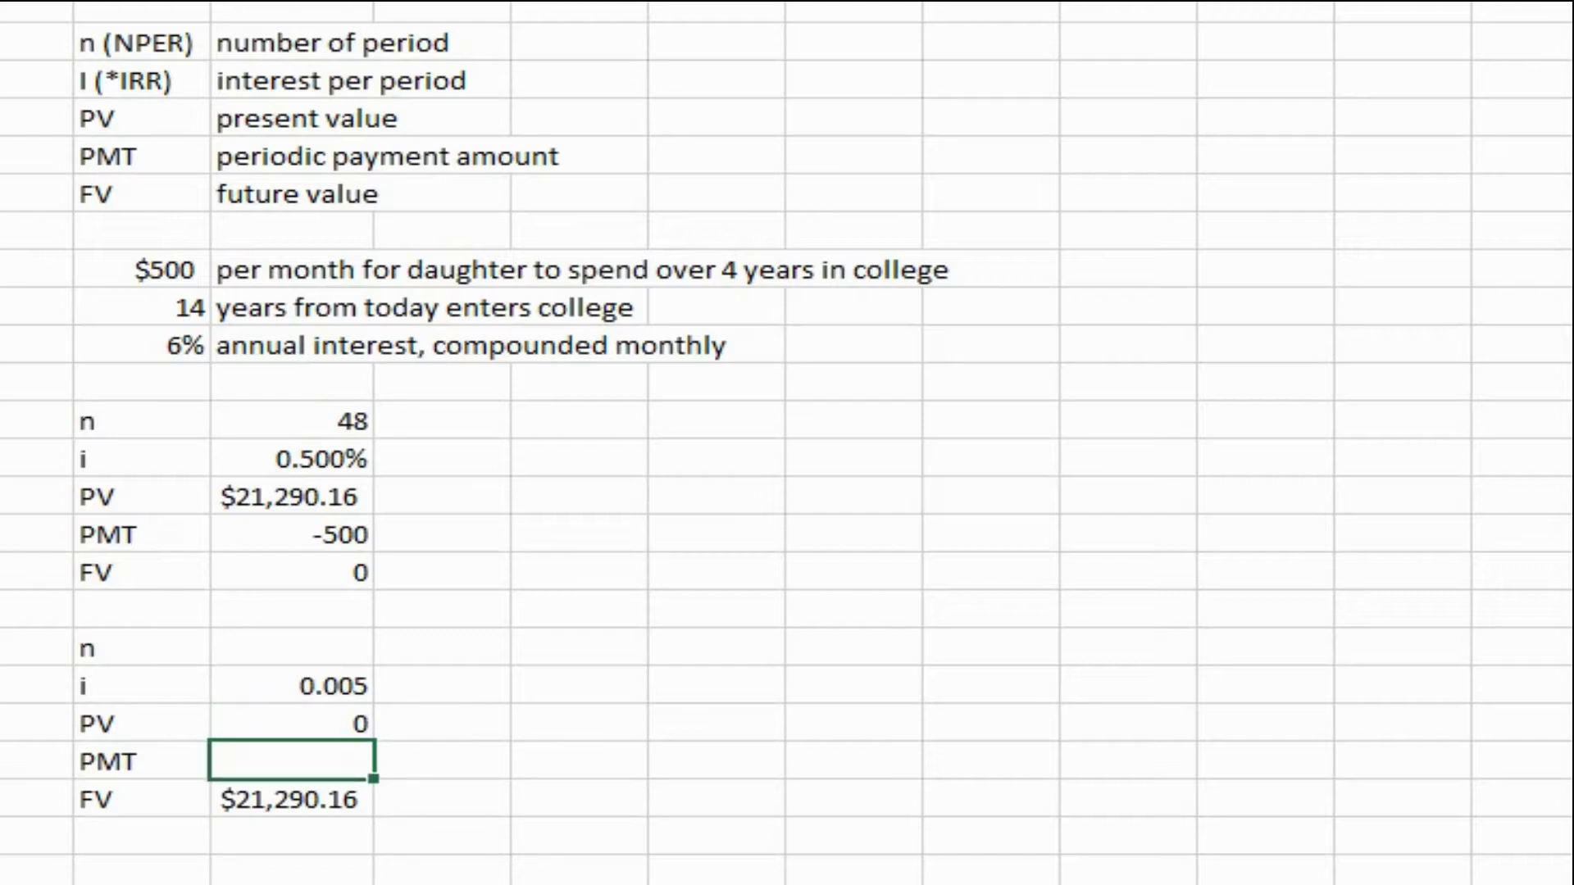
Step: Make the second block's FV negative by extending the formula in I23 to =I15*-1
{"action": "key", "text": "Down"}
{"action": "key", "text": "F2"}
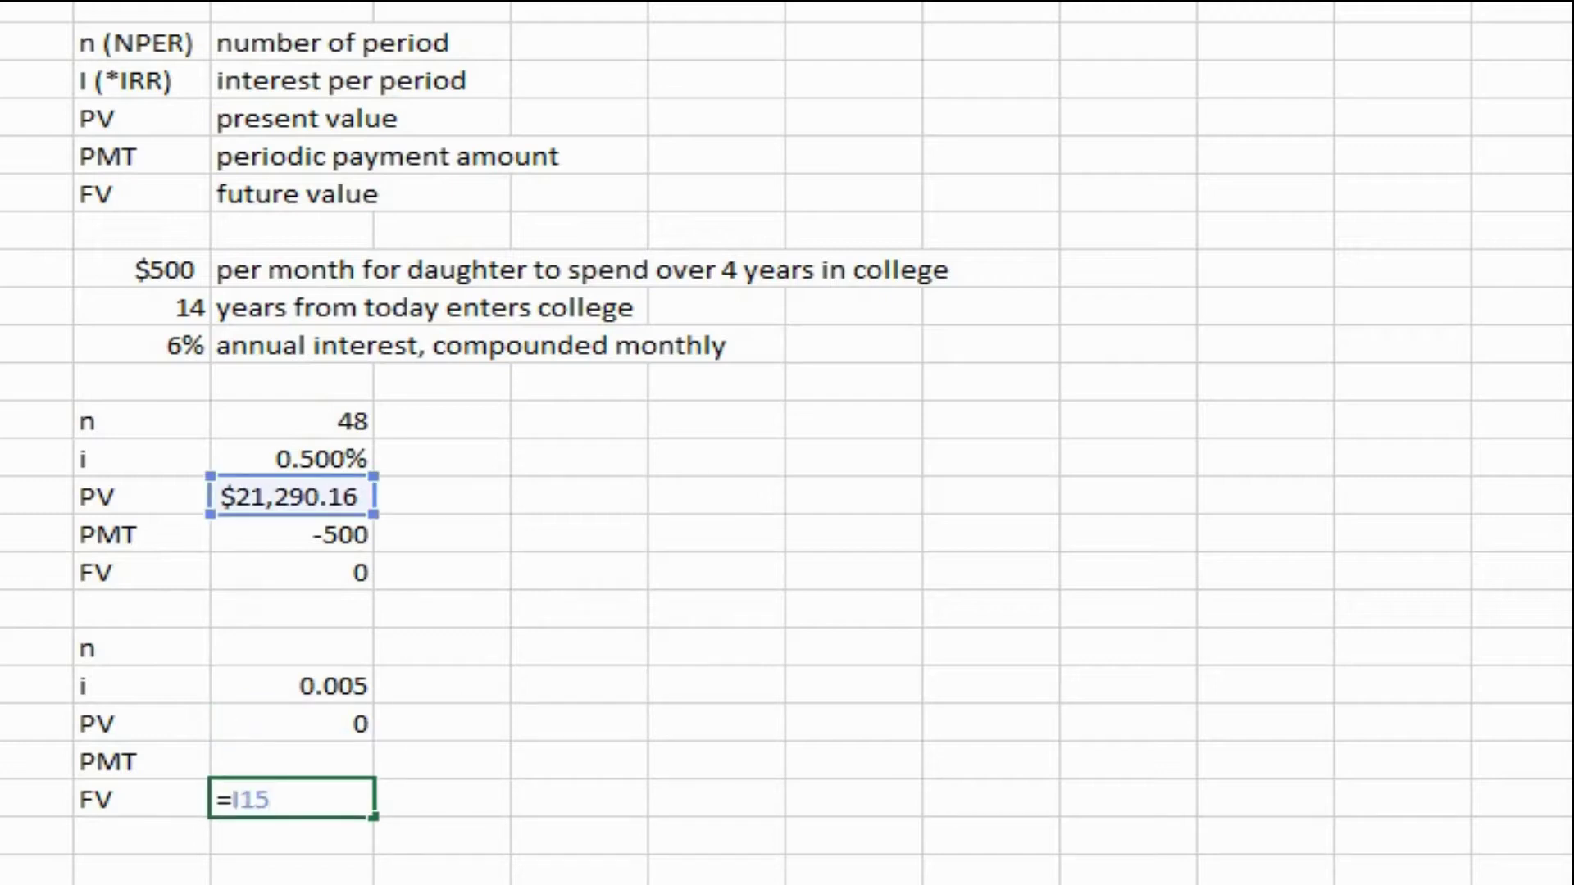
{"action": "type", "text": "*-1"}
{"action": "key", "text": "Return"}
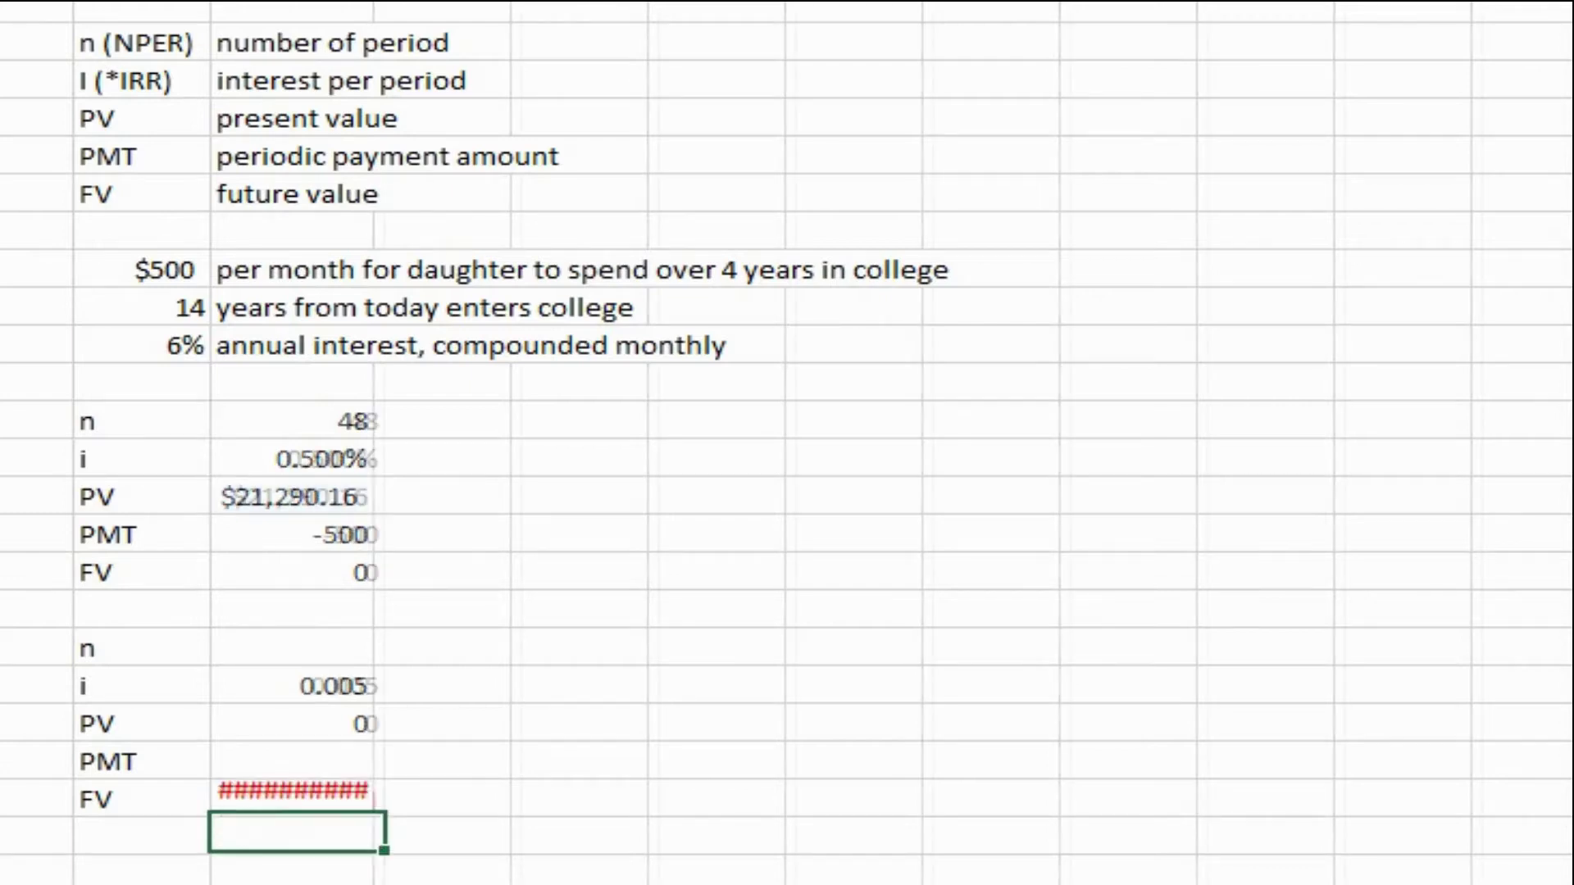
Step: Enter the number of monthly periods for n in cell I19 as the formula =14*12
{"action": "key", "text": "Up"}
{"action": "key", "text": "Up"}
{"action": "key", "text": "Up"}
{"action": "key", "text": "Up"}
{"action": "key", "text": "Up"}
{"action": "key", "text": "Up"}
{"action": "key", "text": "Up"}
{"action": "key", "text": "Up"}
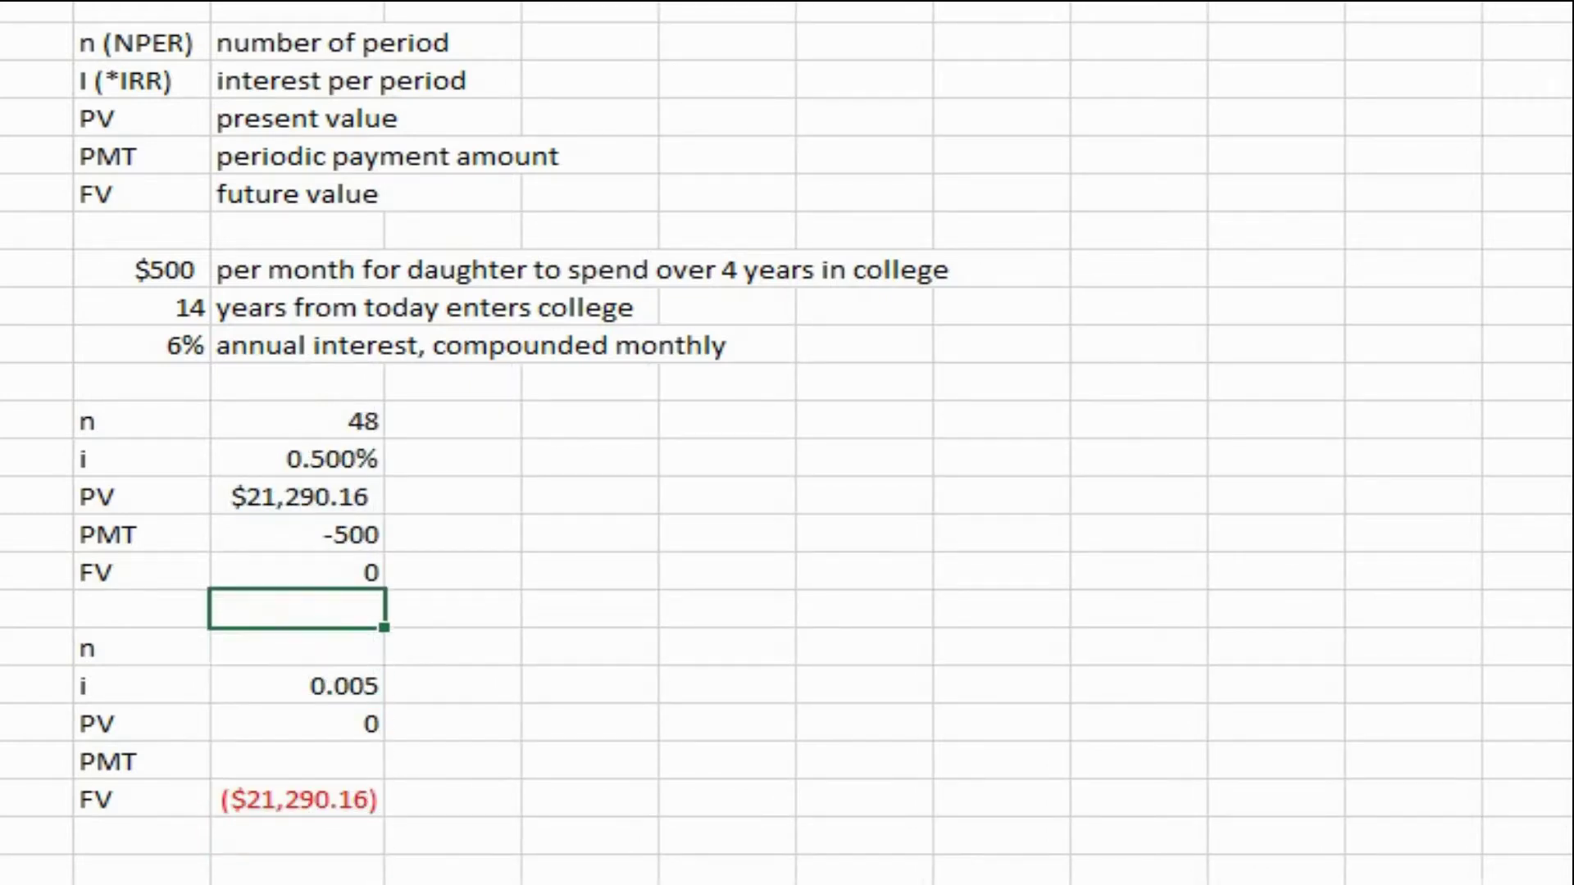
{"action": "key", "text": "Up"}
{"action": "key", "text": "Up"}
{"action": "key", "text": "Down"}
{"action": "key", "text": "Down"}
{"action": "key", "text": "Down"}
{"action": "key", "text": "Down"}
{"action": "key", "text": "Down"}
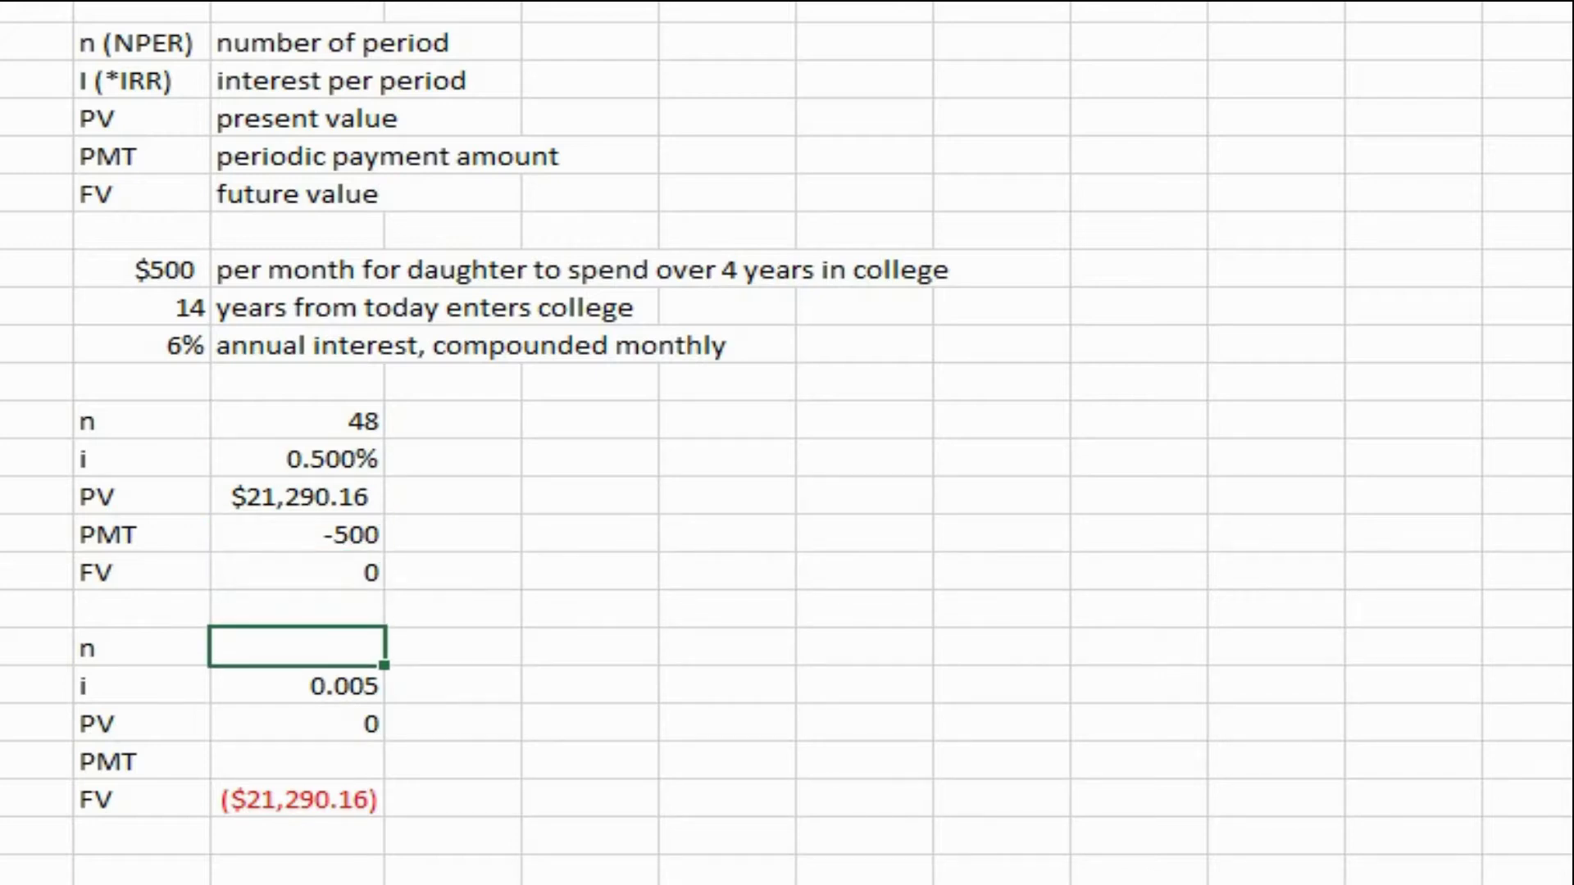
{"action": "type", "text": "=14*12"}
{"action": "key", "text": "Return"}
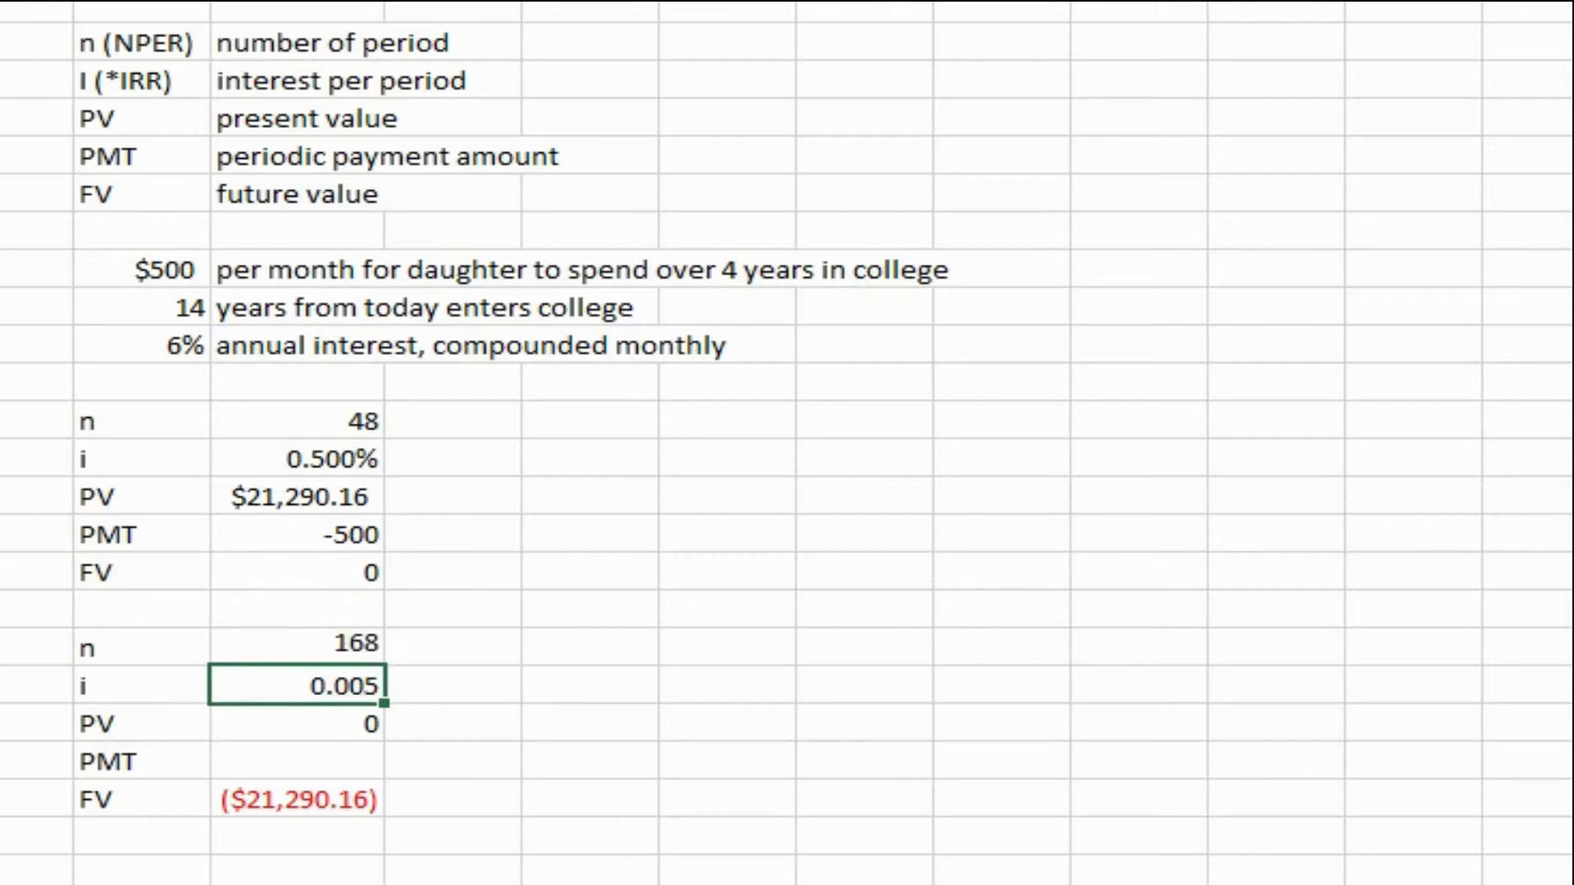
Step: Calculate the second block's periodic payment in cell I22 with the formula =PMT(I20, I19, I21, I23)
{"action": "key", "text": "Down"}
{"action": "key", "text": "Down"}
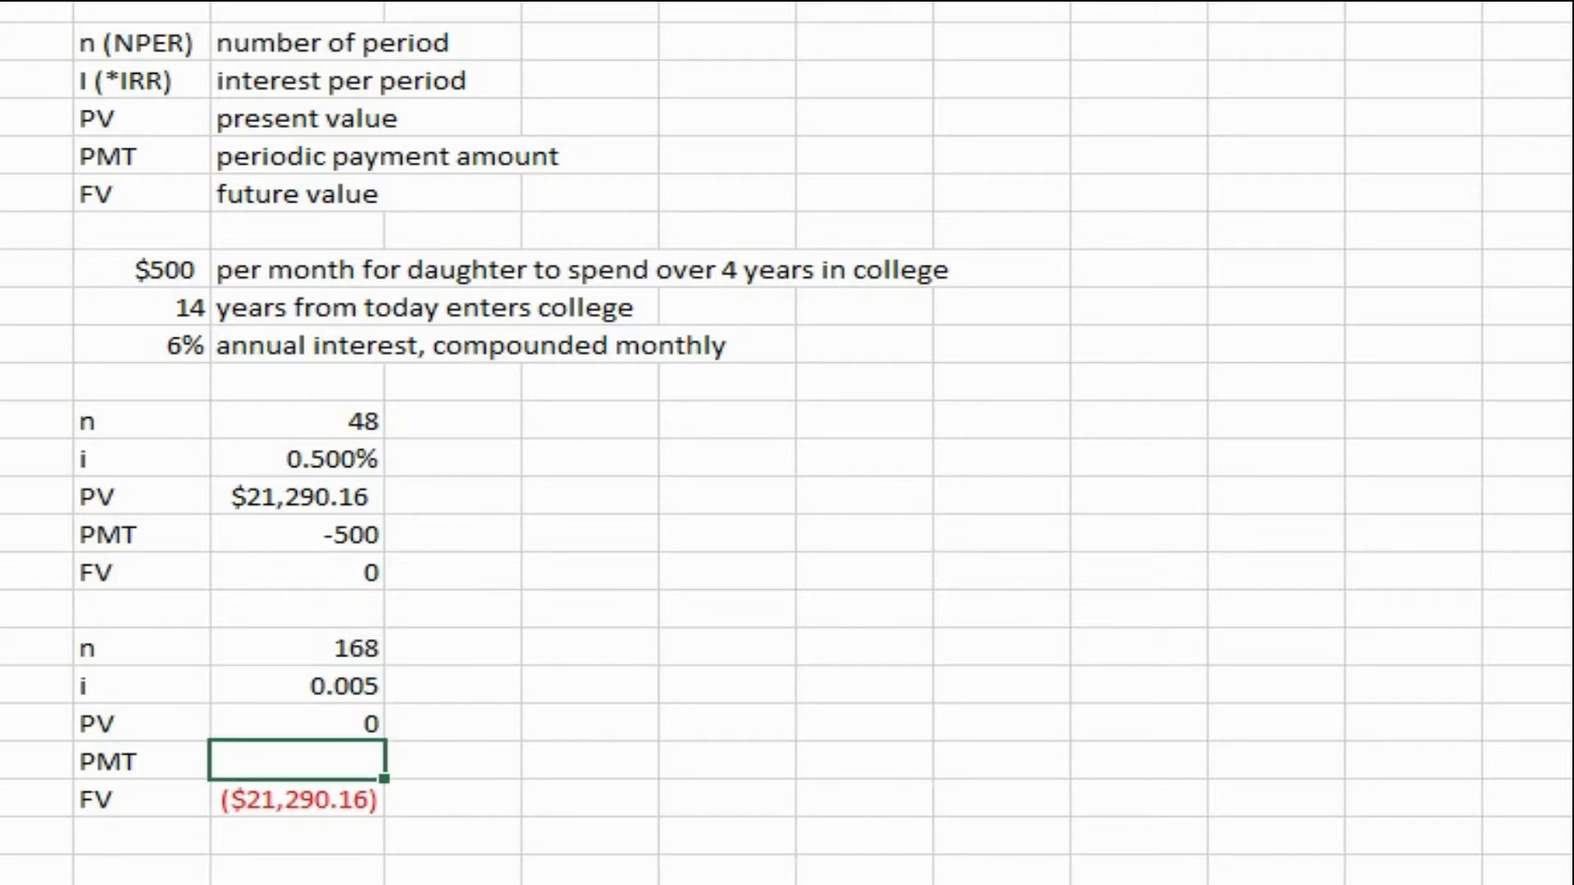
{"action": "type", "text": "=p"}
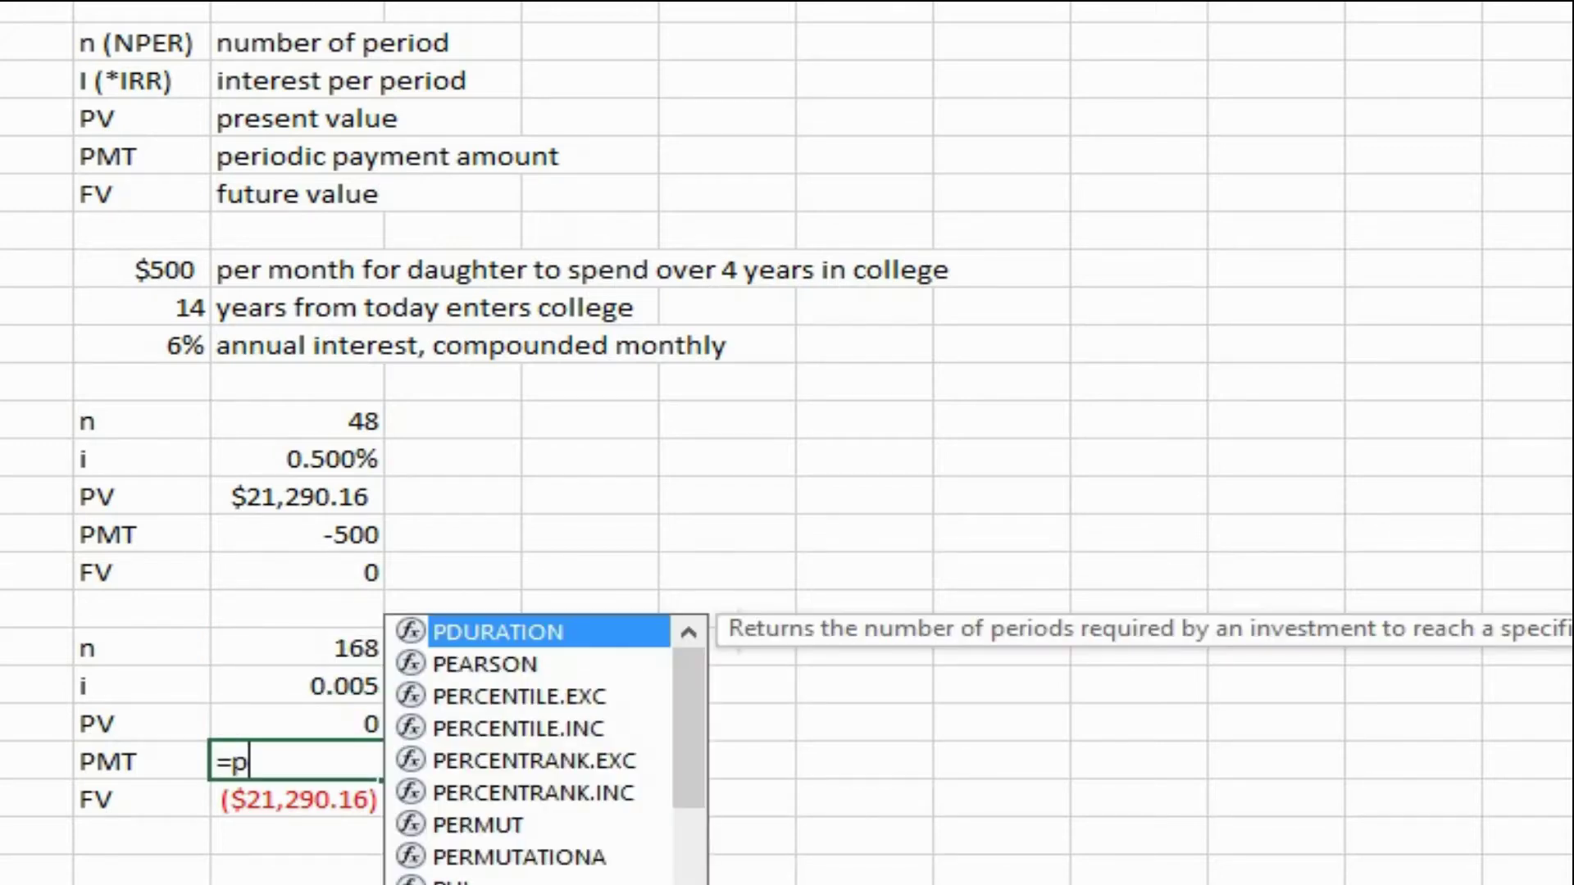
{"action": "type", "text": "mt("}
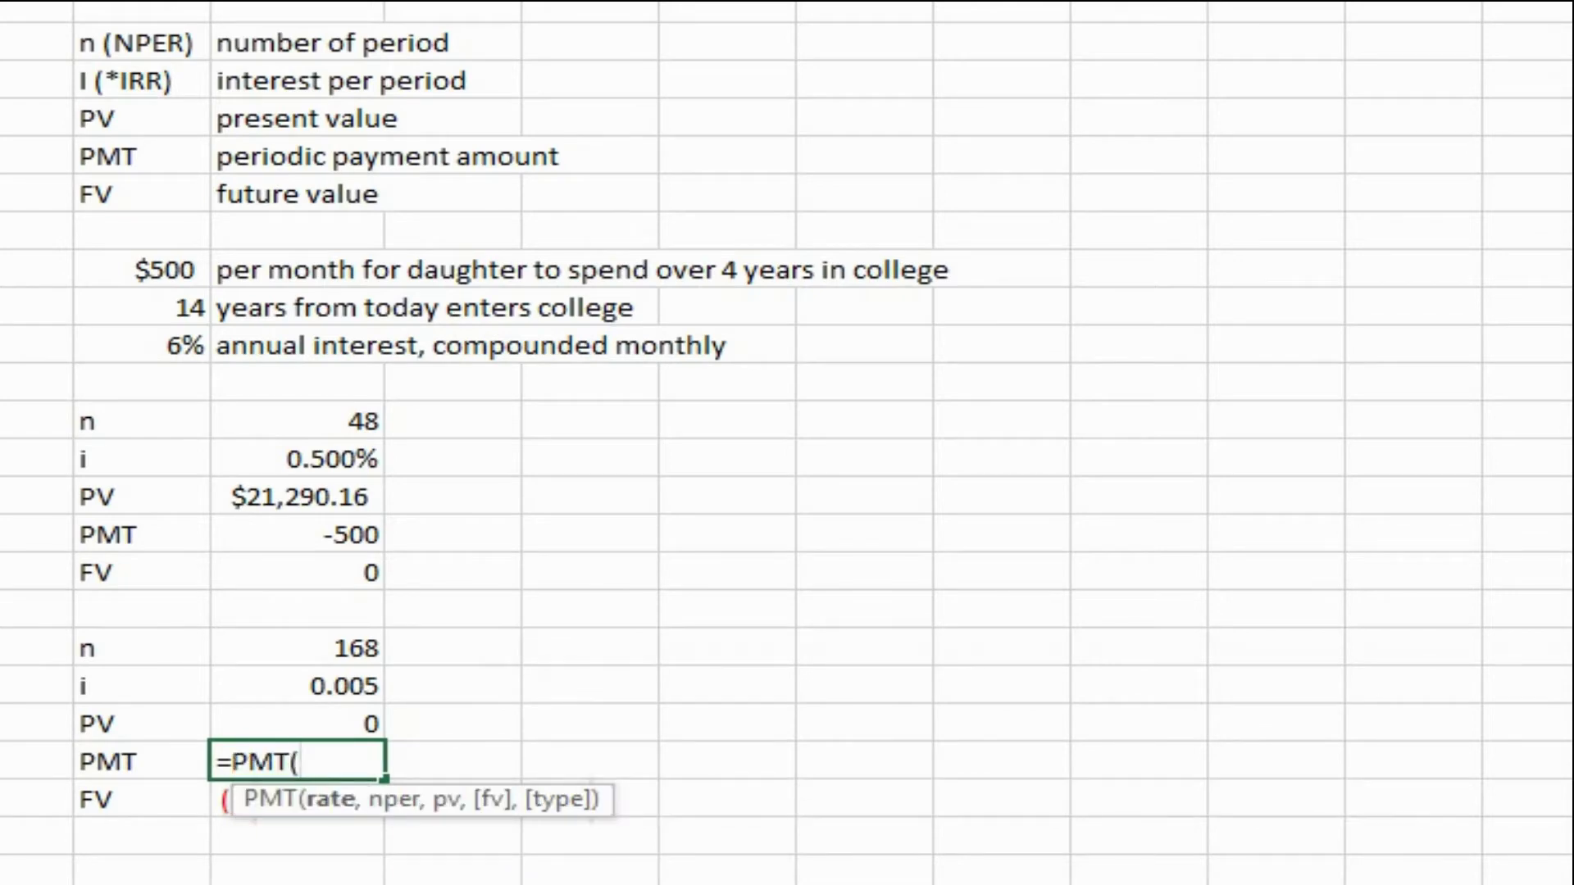
{"action": "key", "text": "Up"}
{"action": "key", "text": "Up"}
{"action": "type", "text": ","}
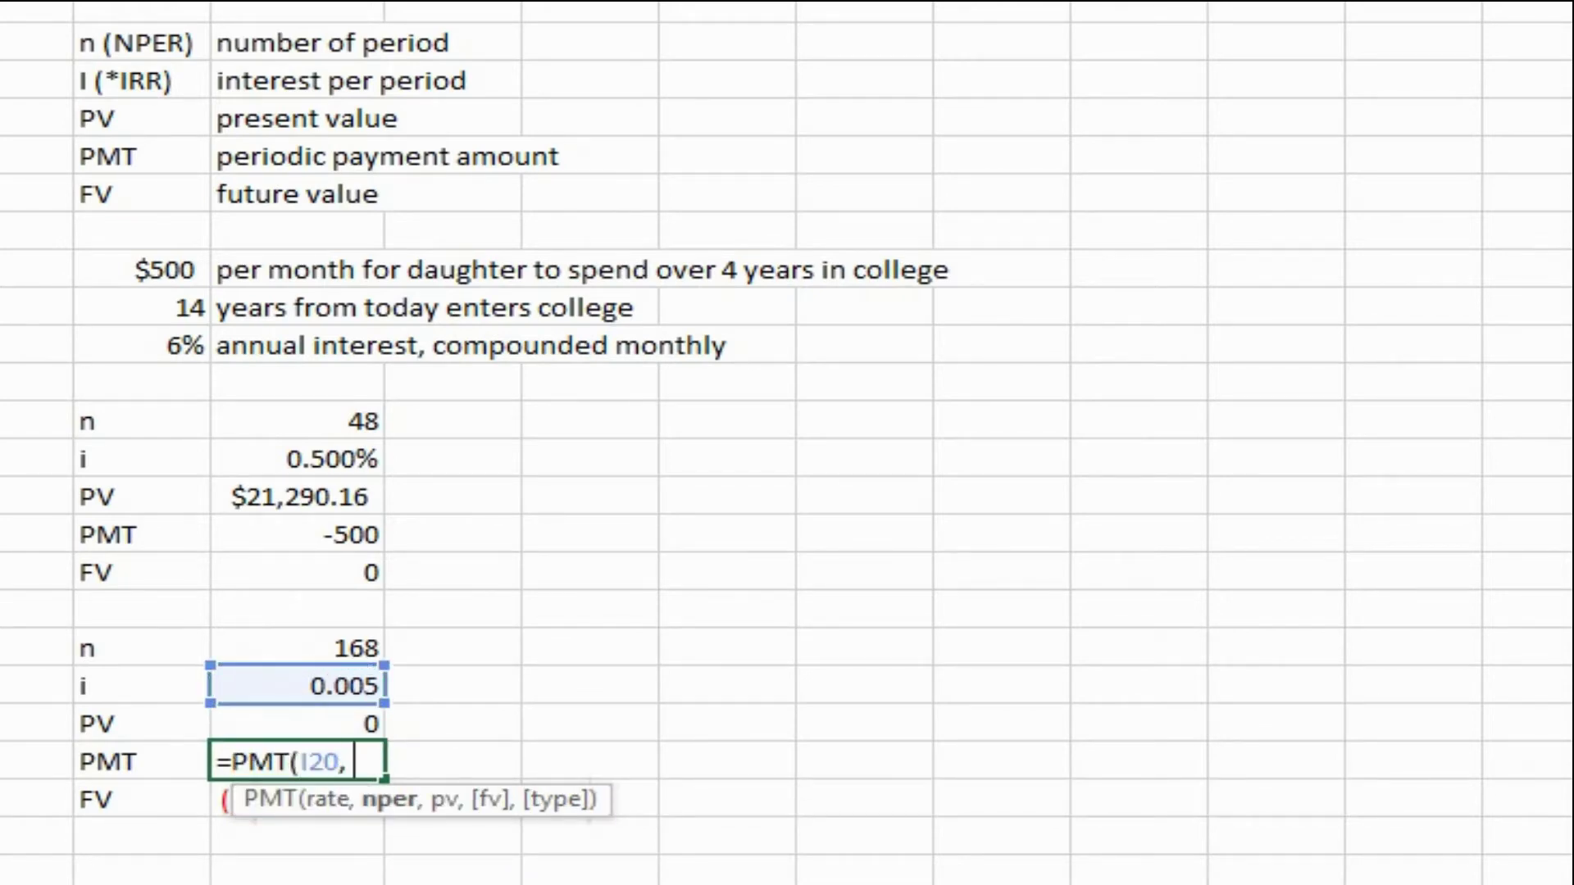
{"action": "key", "text": "Up"}
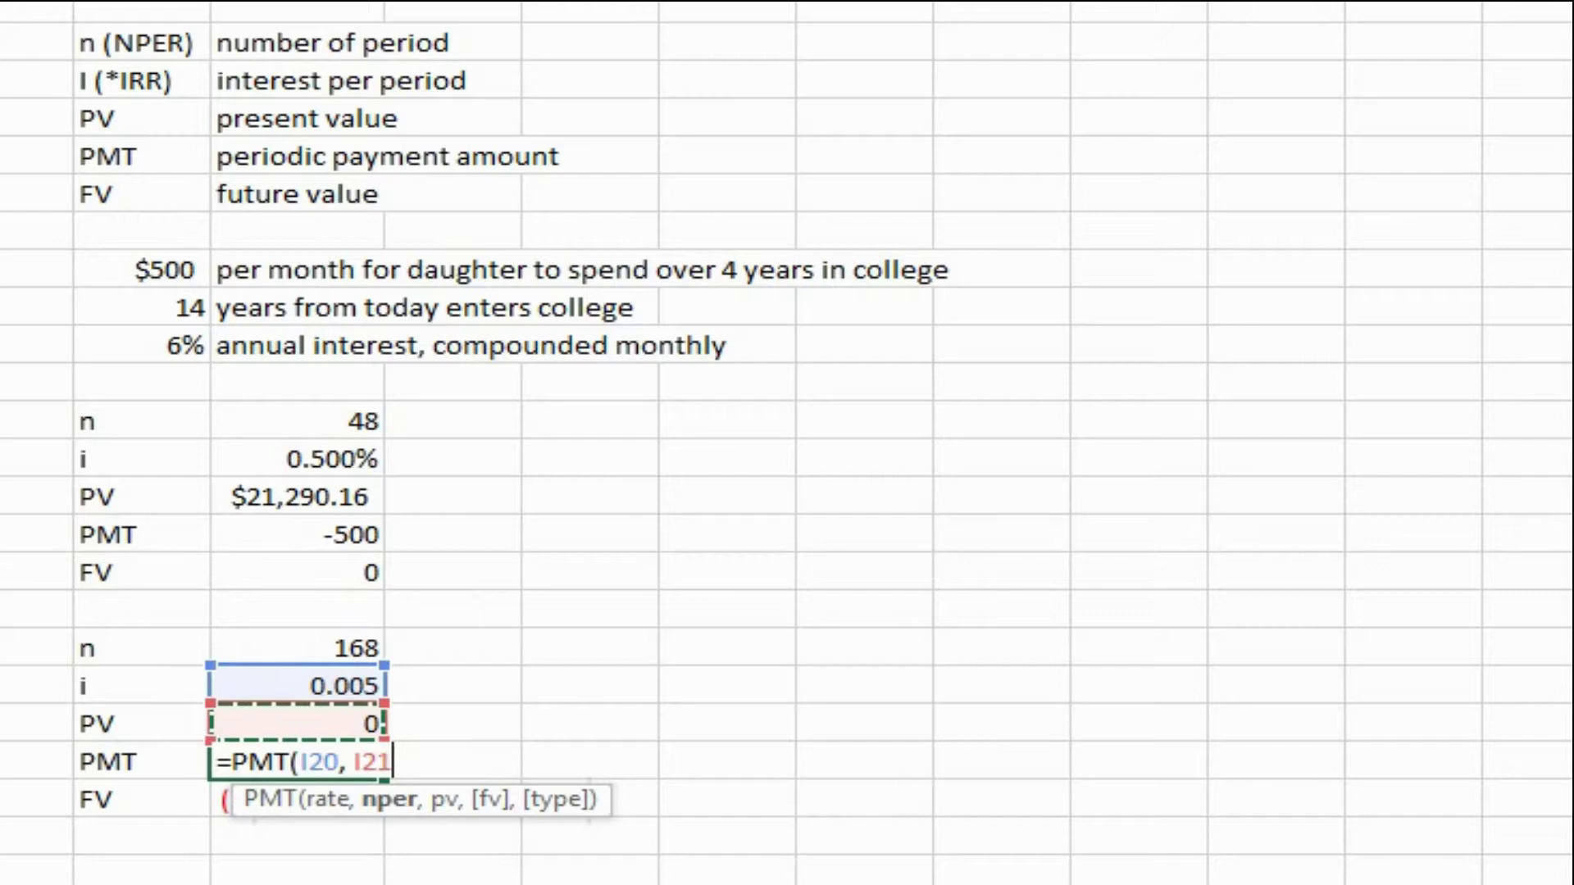
{"action": "key", "text": "Up"}
{"action": "key", "text": "Up"}
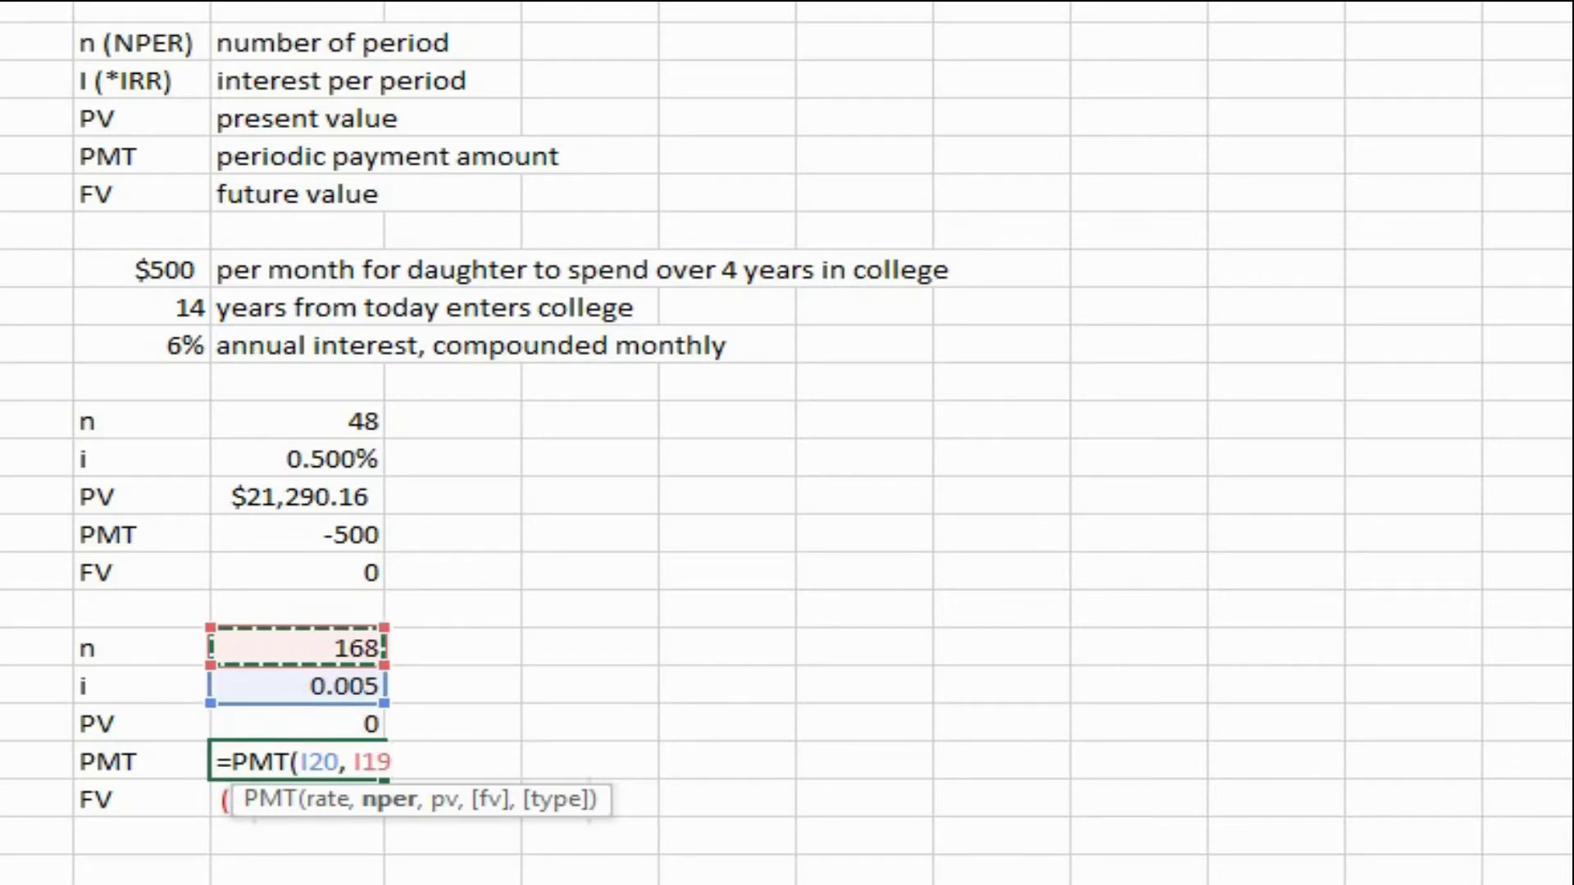
{"action": "type", "text": ","}
{"action": "key", "text": "Down"}
{"action": "key", "text": "Down"}
{"action": "key", "text": "Up"}
{"action": "key", "text": "Up"}
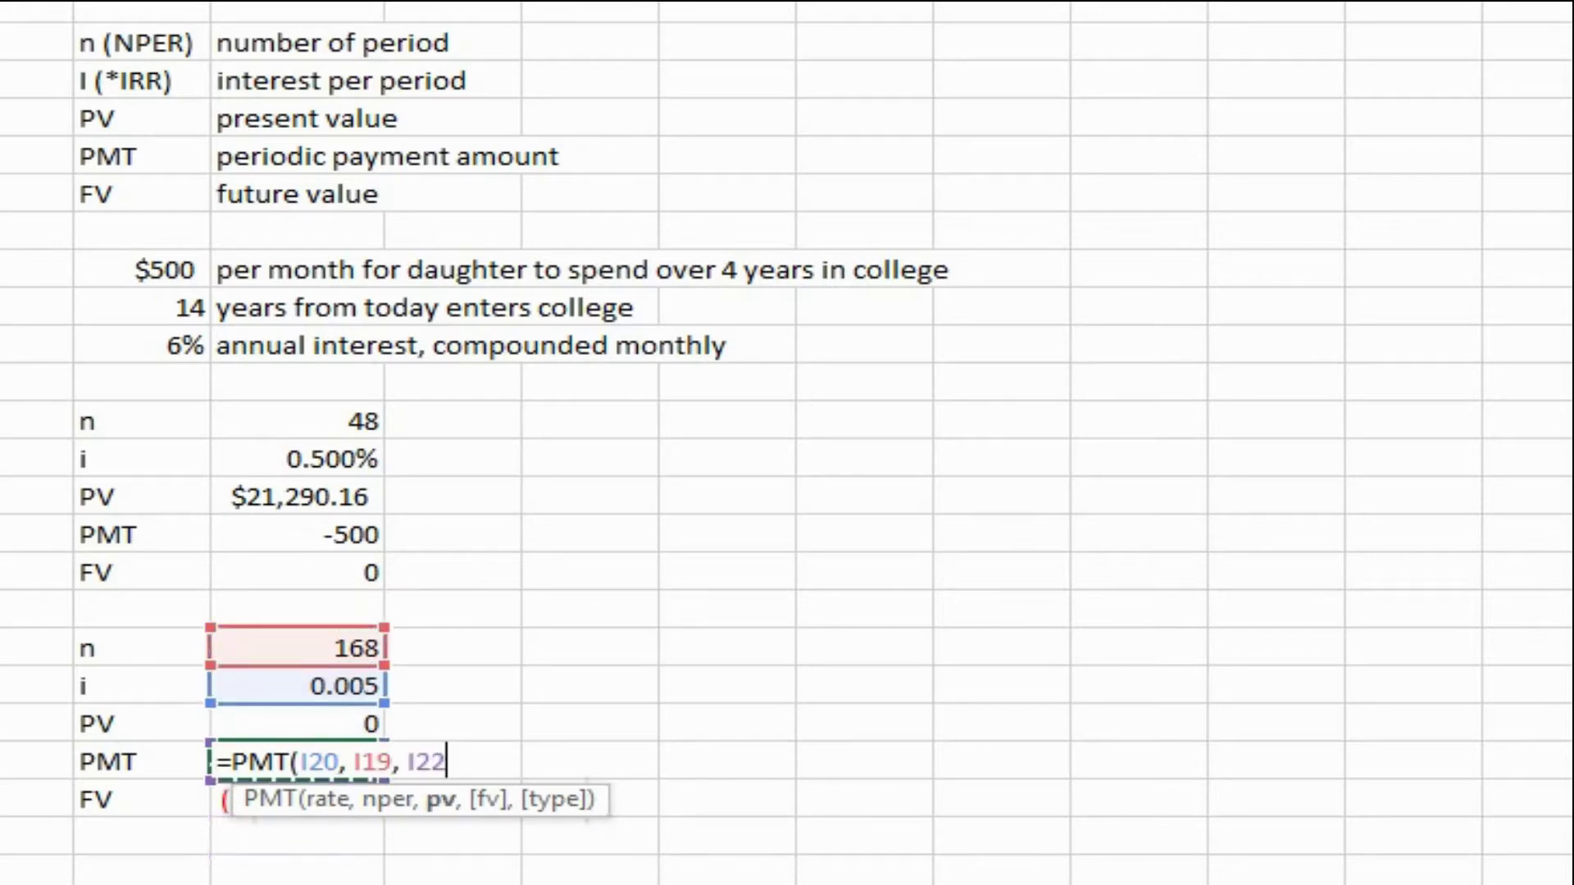
{"action": "key", "text": "Up"}
{"action": "key", "text": "Up"}
{"action": "key", "text": "Down"}
{"action": "type", "text": ","}
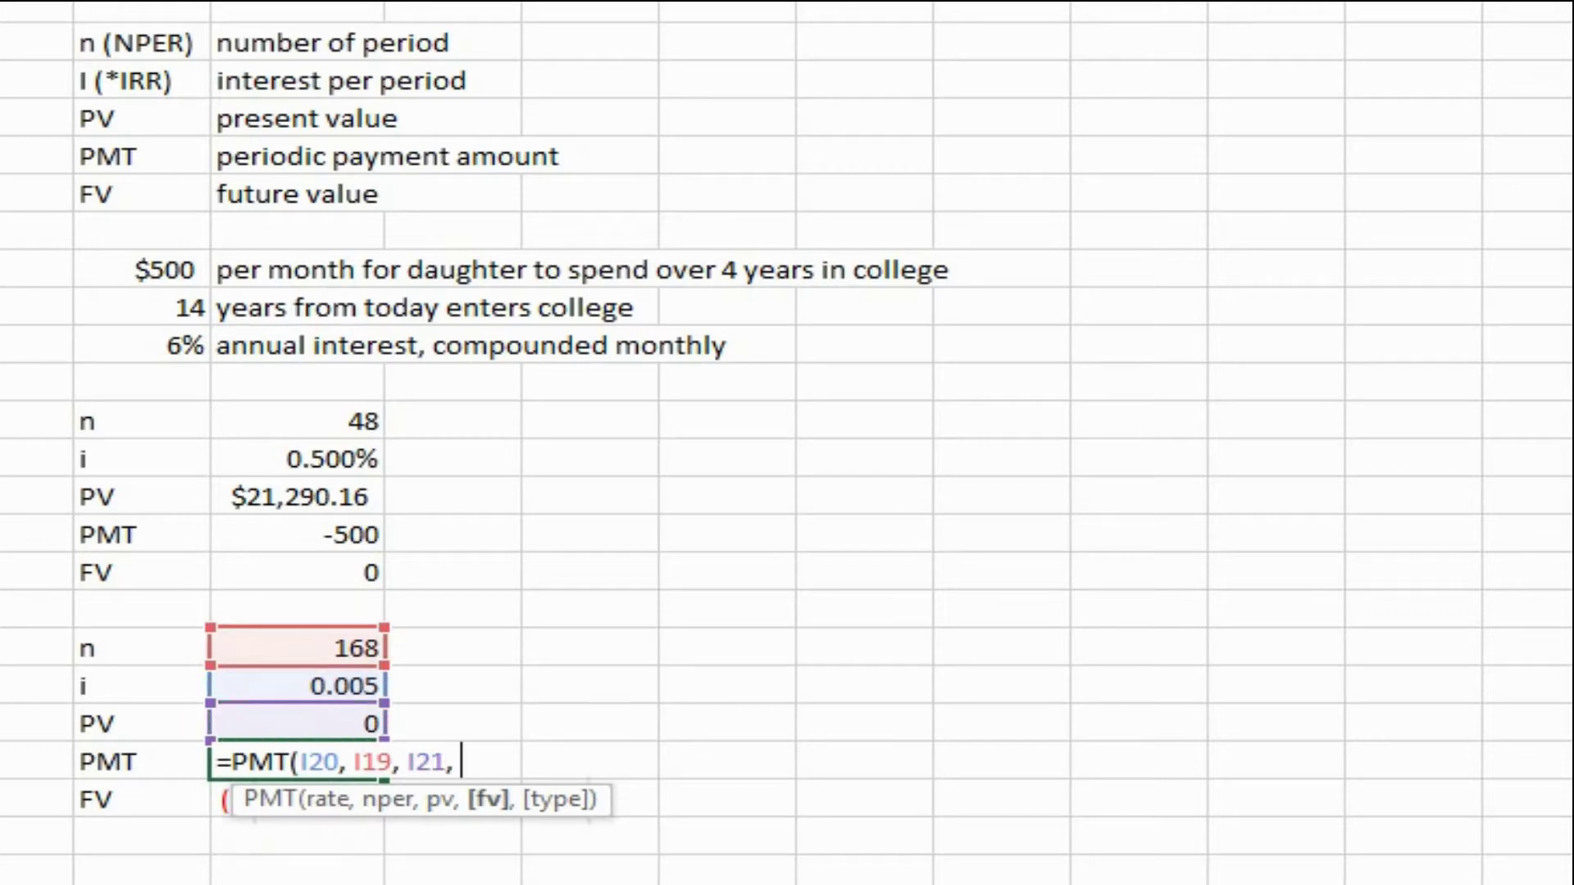
{"action": "key", "text": "Down"}
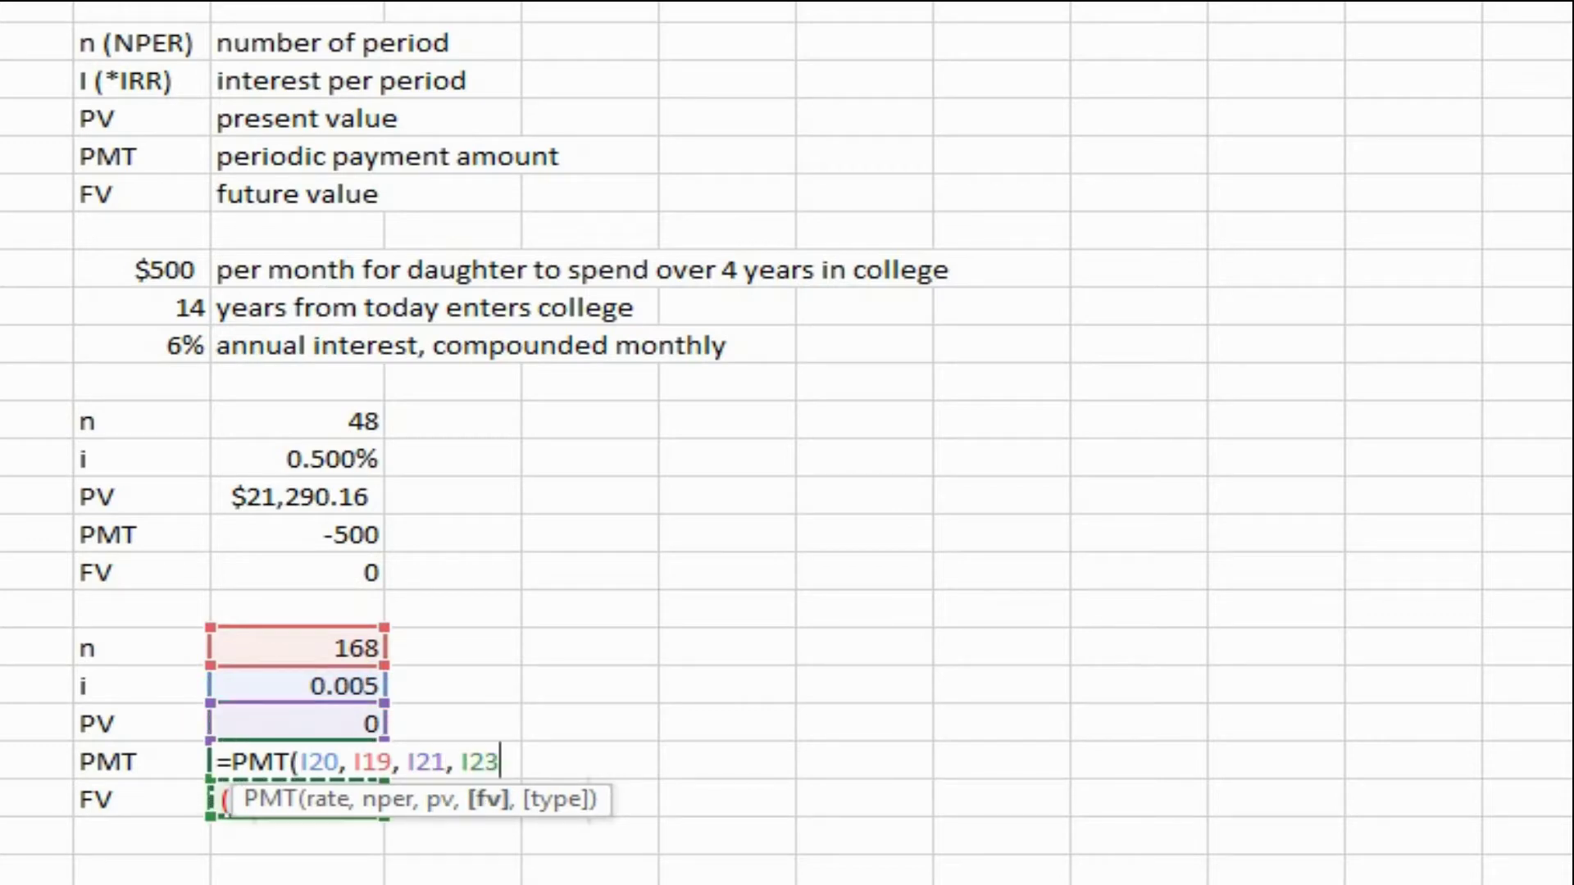
{"action": "key", "text": "Return"}
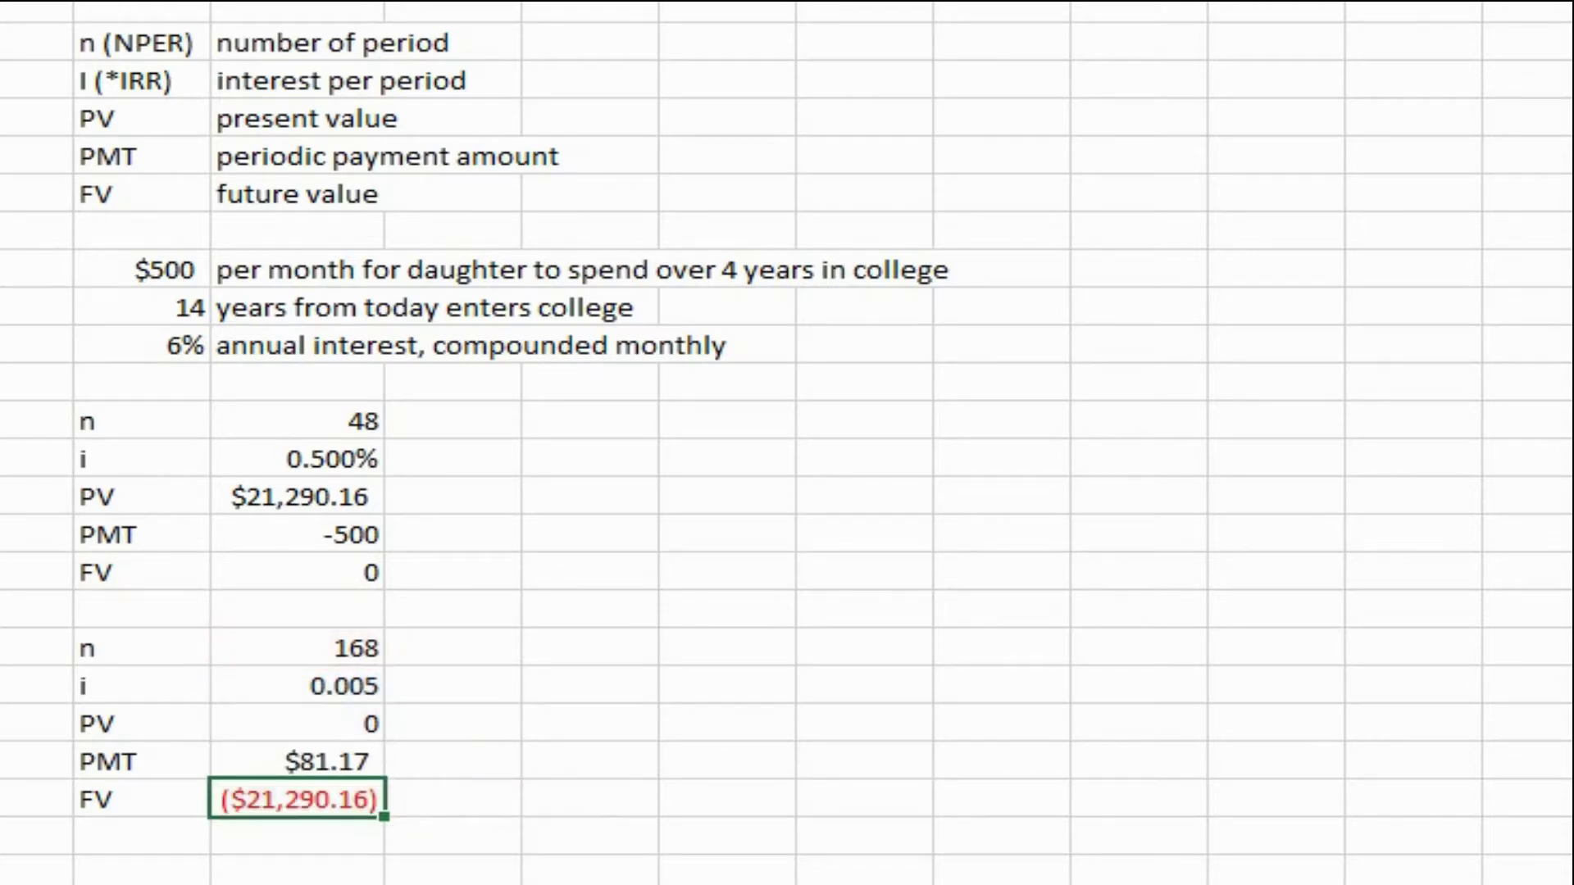
{"action": "key", "text": "Up"}
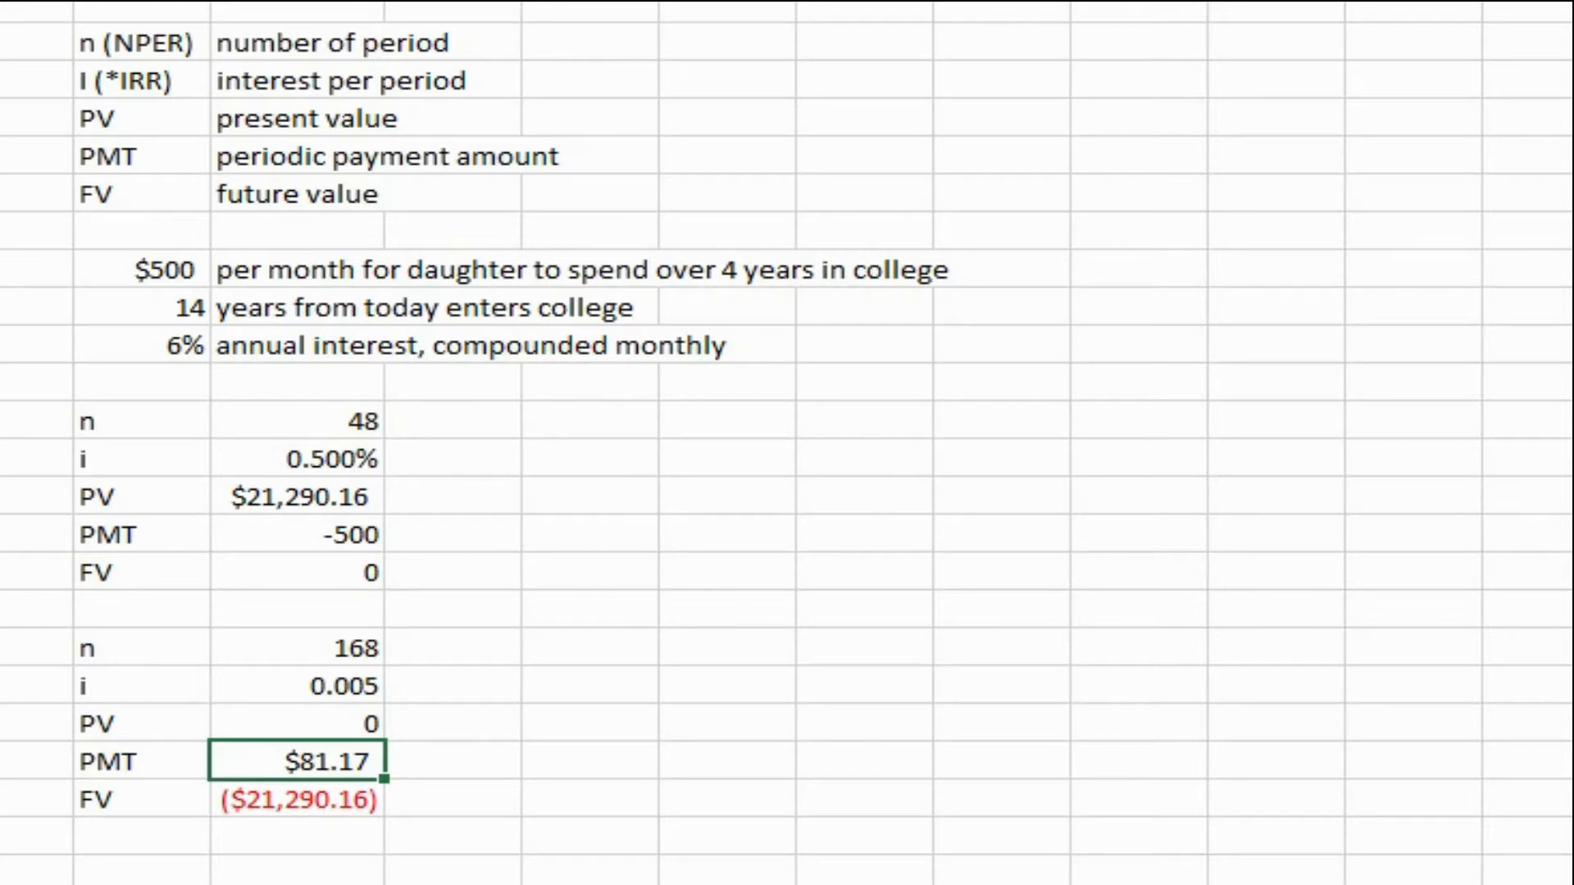
{"action": "left_click", "coordinate": [590, 761]}
{"action": "left_click", "coordinate": [453, 761]}
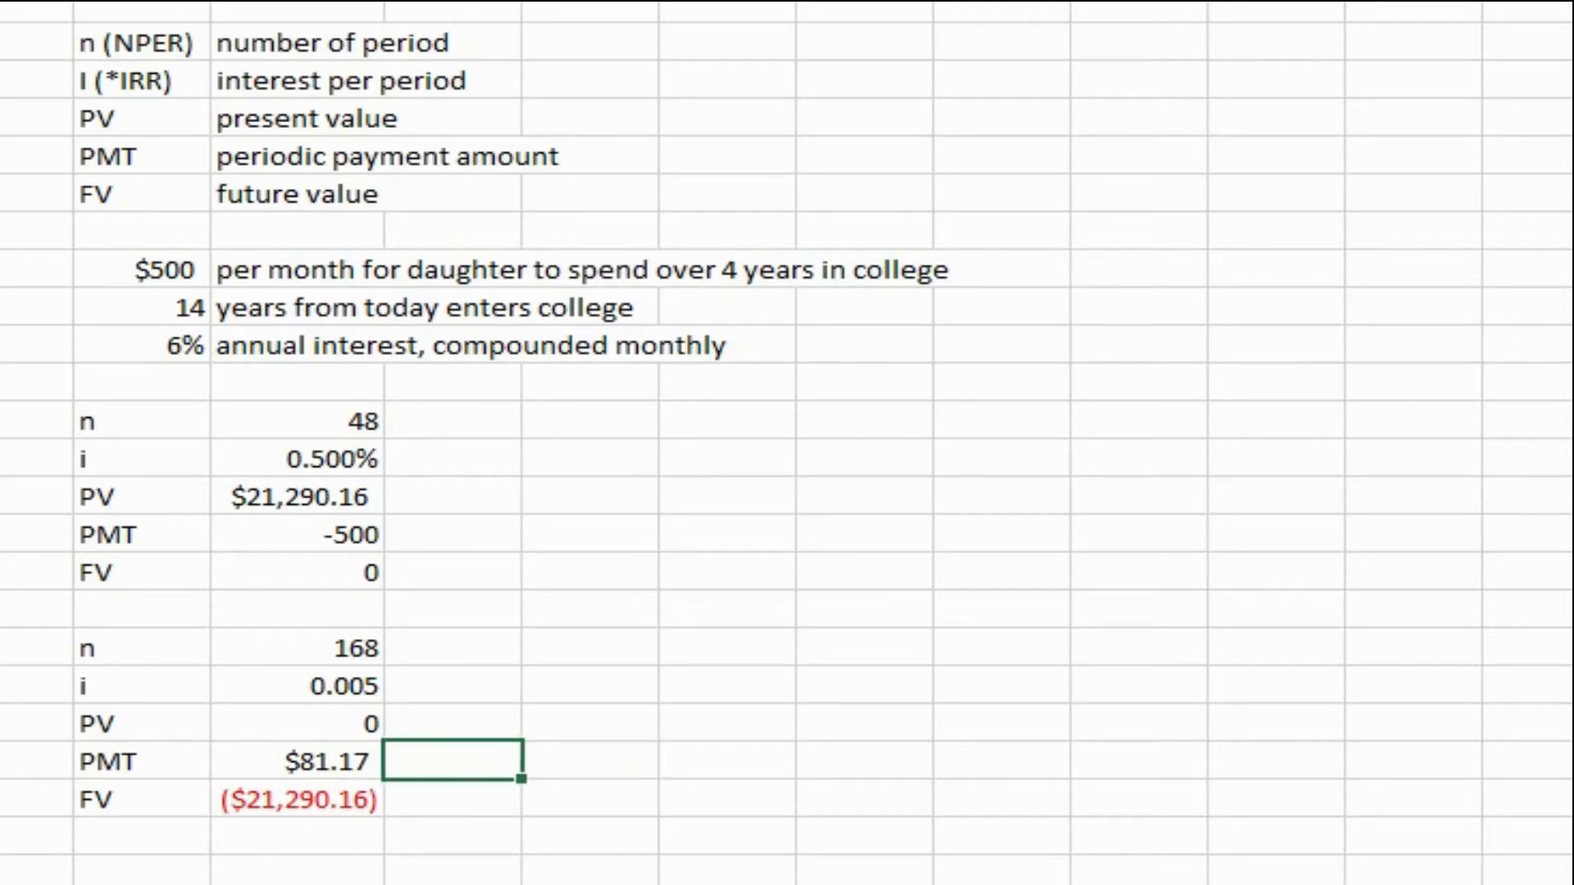
{"action": "left_click", "coordinate": [590, 761]}
{"action": "key", "text": "Up"}
{"action": "key", "text": "Up"}
{"action": "key", "text": "Up"}
{"action": "key", "text": "Up"}
{"action": "key", "text": "Up"}
{"action": "key", "text": "Up"}
{"action": "key", "text": "Up"}
{"action": "key", "text": "Up"}
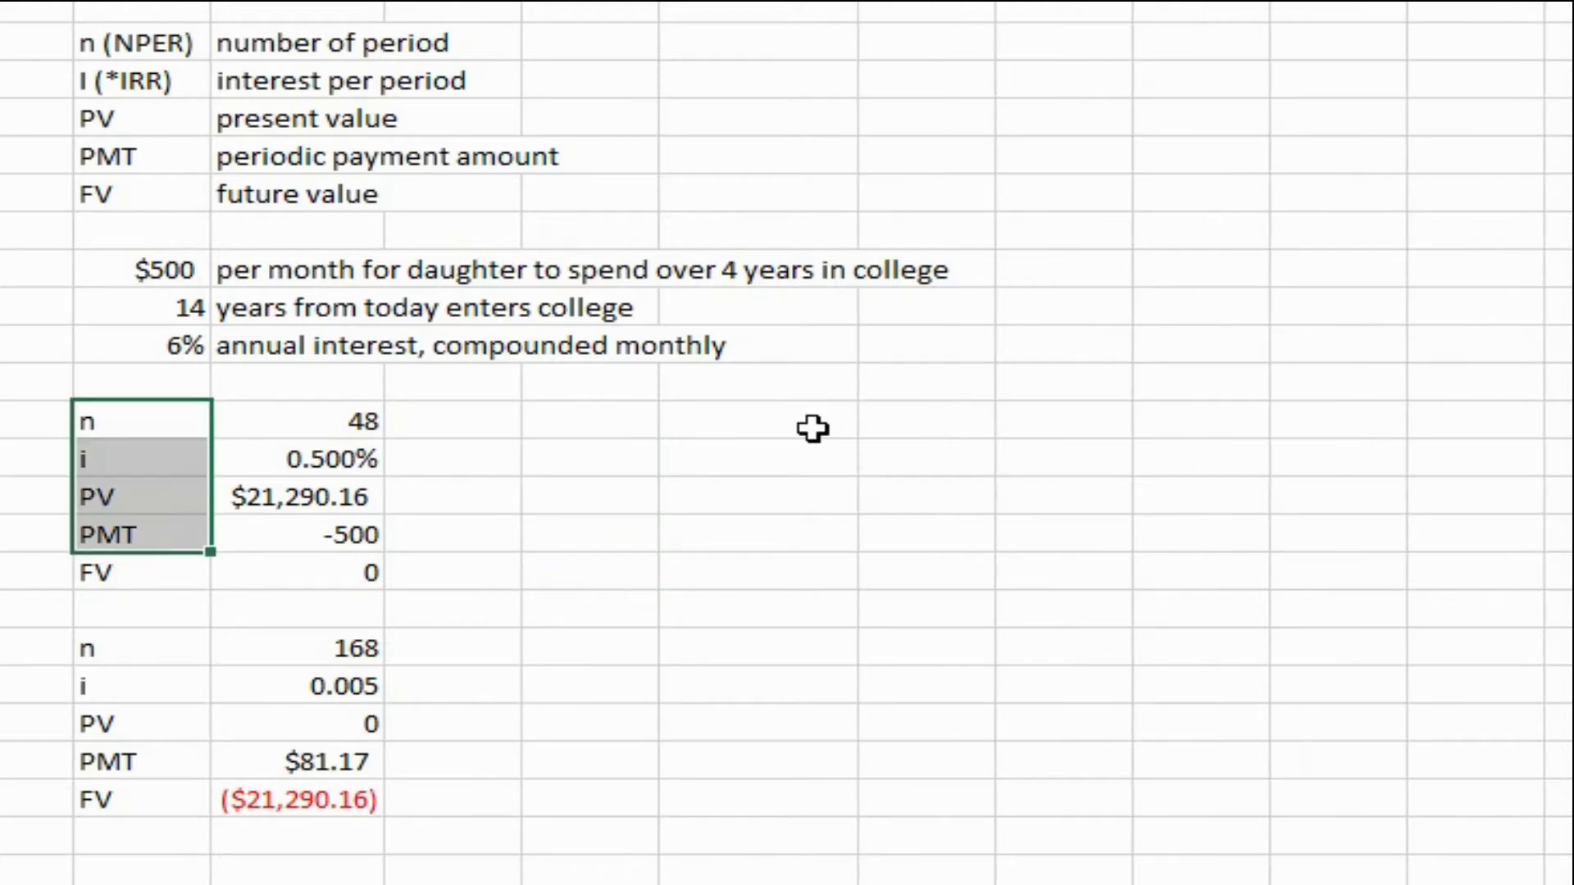
Step: Copy the first block's labels n, i, PV, PMT and FV to K13:K17 to start a third calculation block
{"action": "key", "text": "shift+Down"}
{"action": "key", "text": "ctrl+c"}
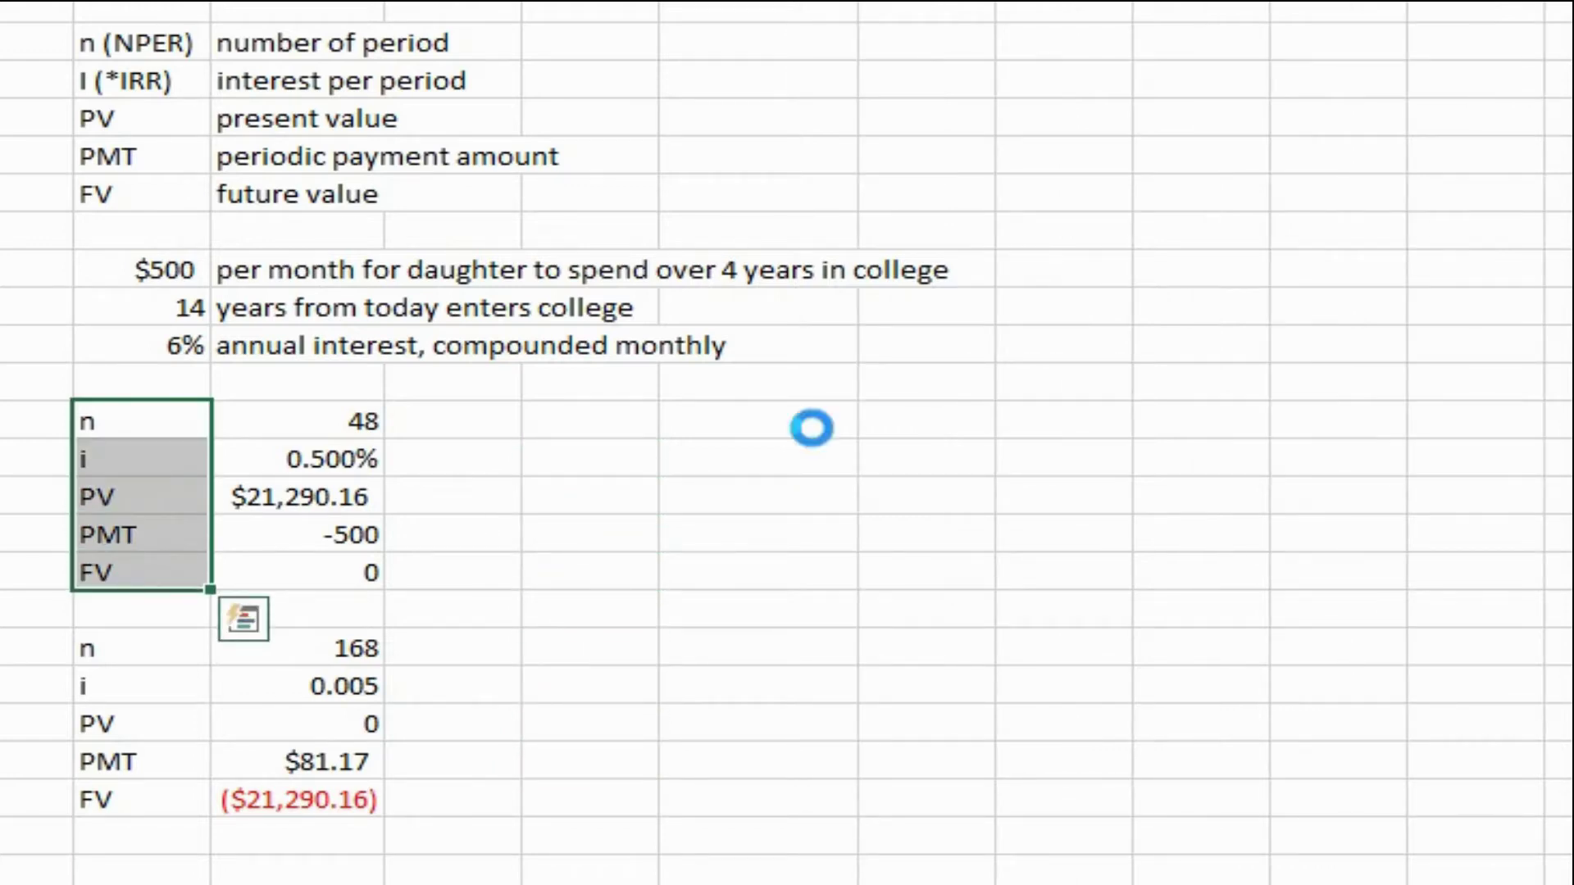
{"action": "key", "text": "Right"}
Step: Set the third block's future value in cell L17 to 1,000,000
{"action": "key", "text": "Right"}
{"action": "key", "text": "Right"}
{"action": "key", "text": "ctrl+v"}
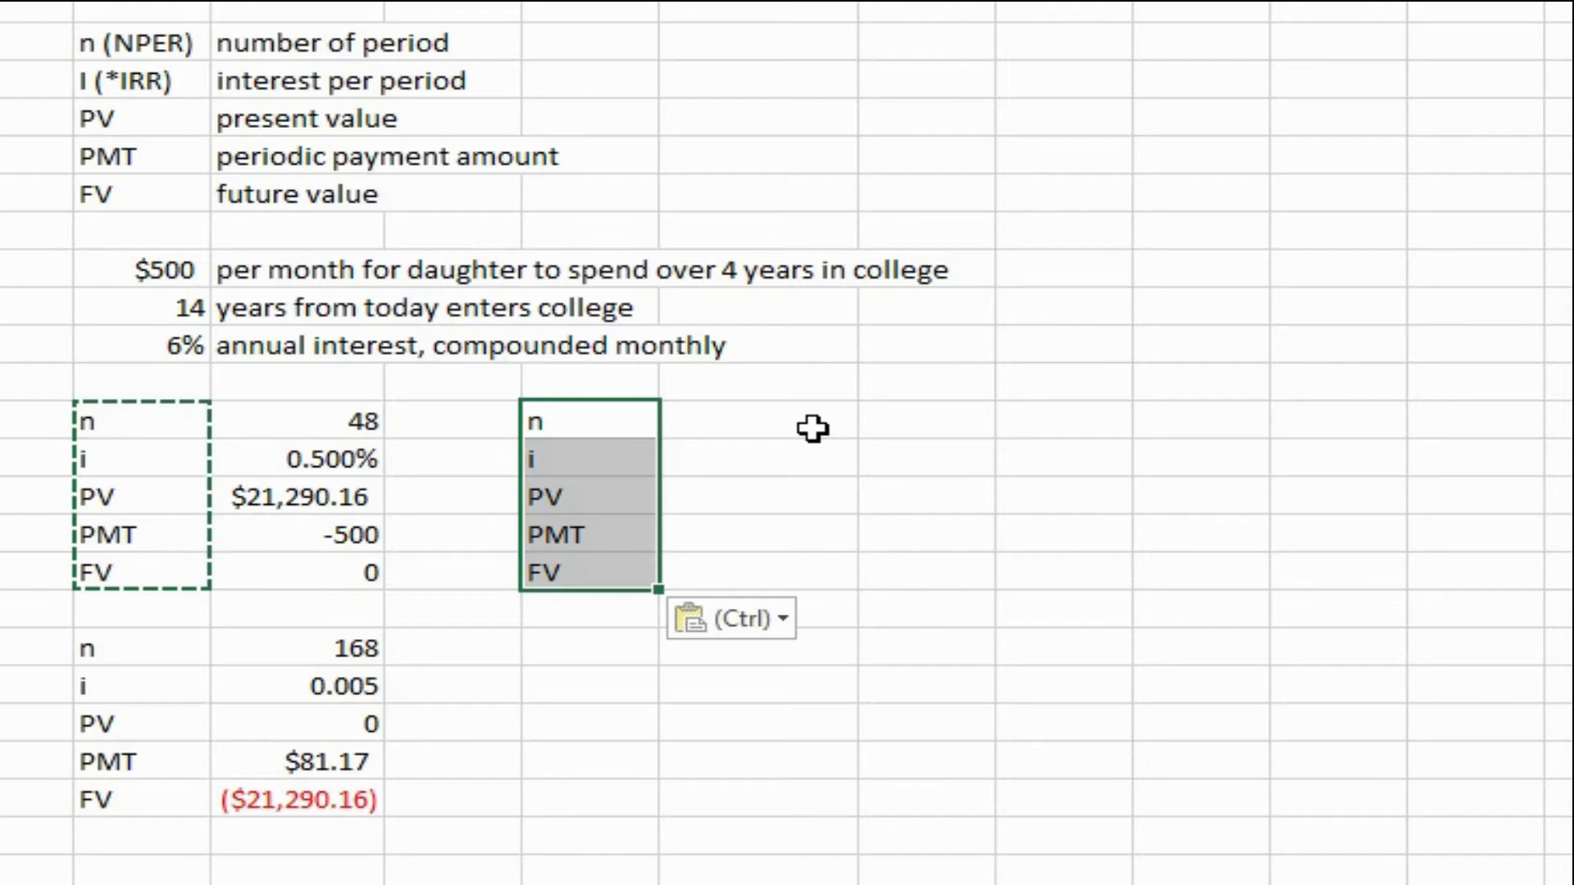
{"action": "key", "text": "Right"}
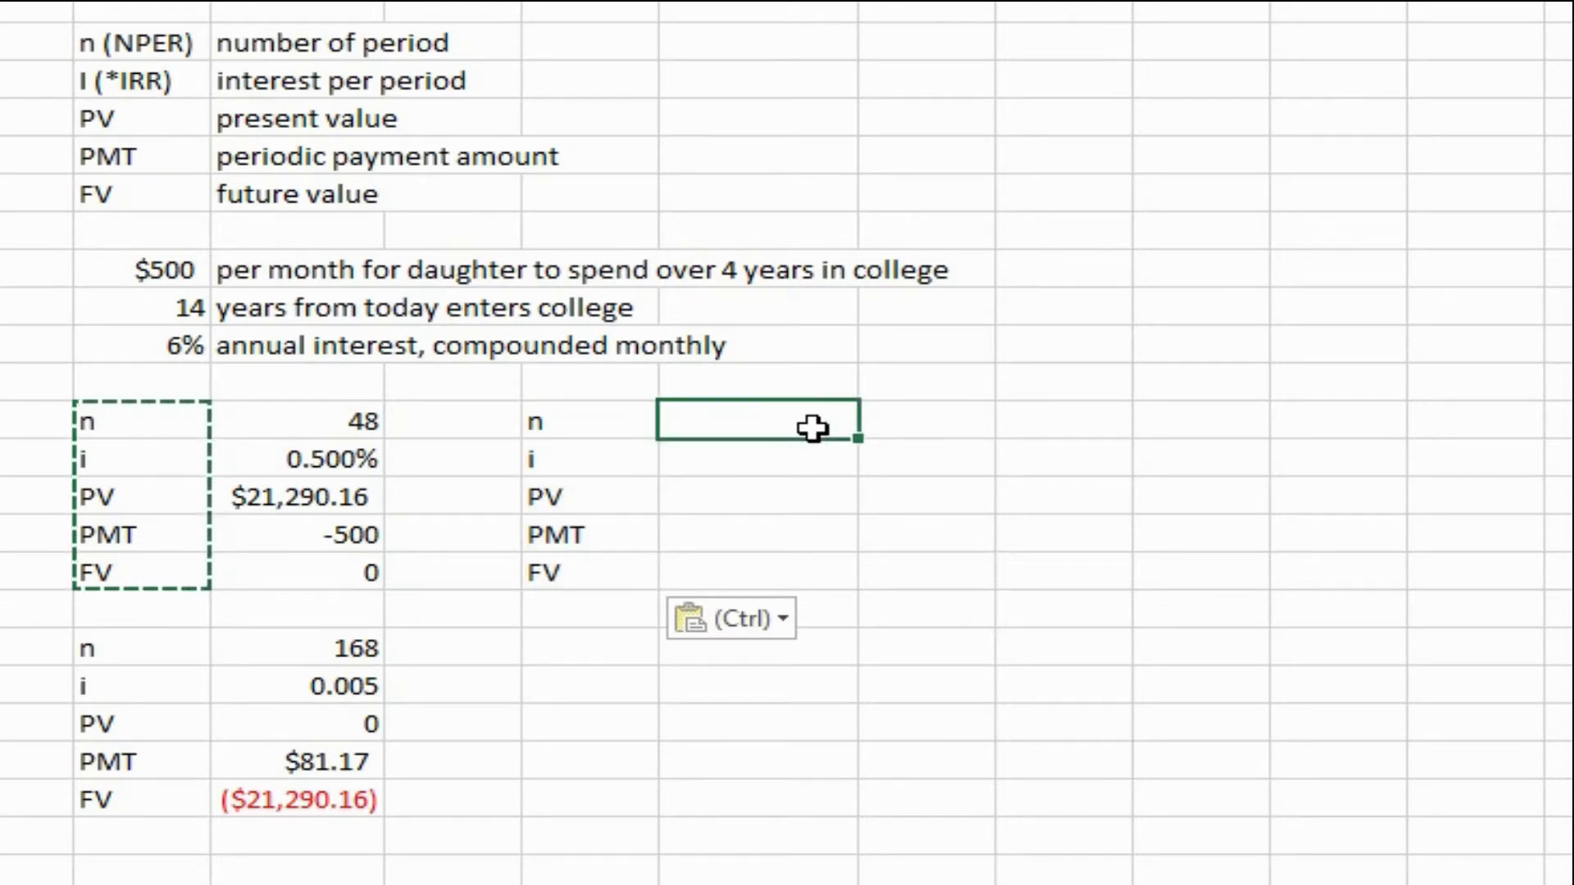
{"action": "key", "text": "Down"}
{"action": "key", "text": "Down"}
{"action": "key", "text": "Down"}
{"action": "key", "text": "Down"}
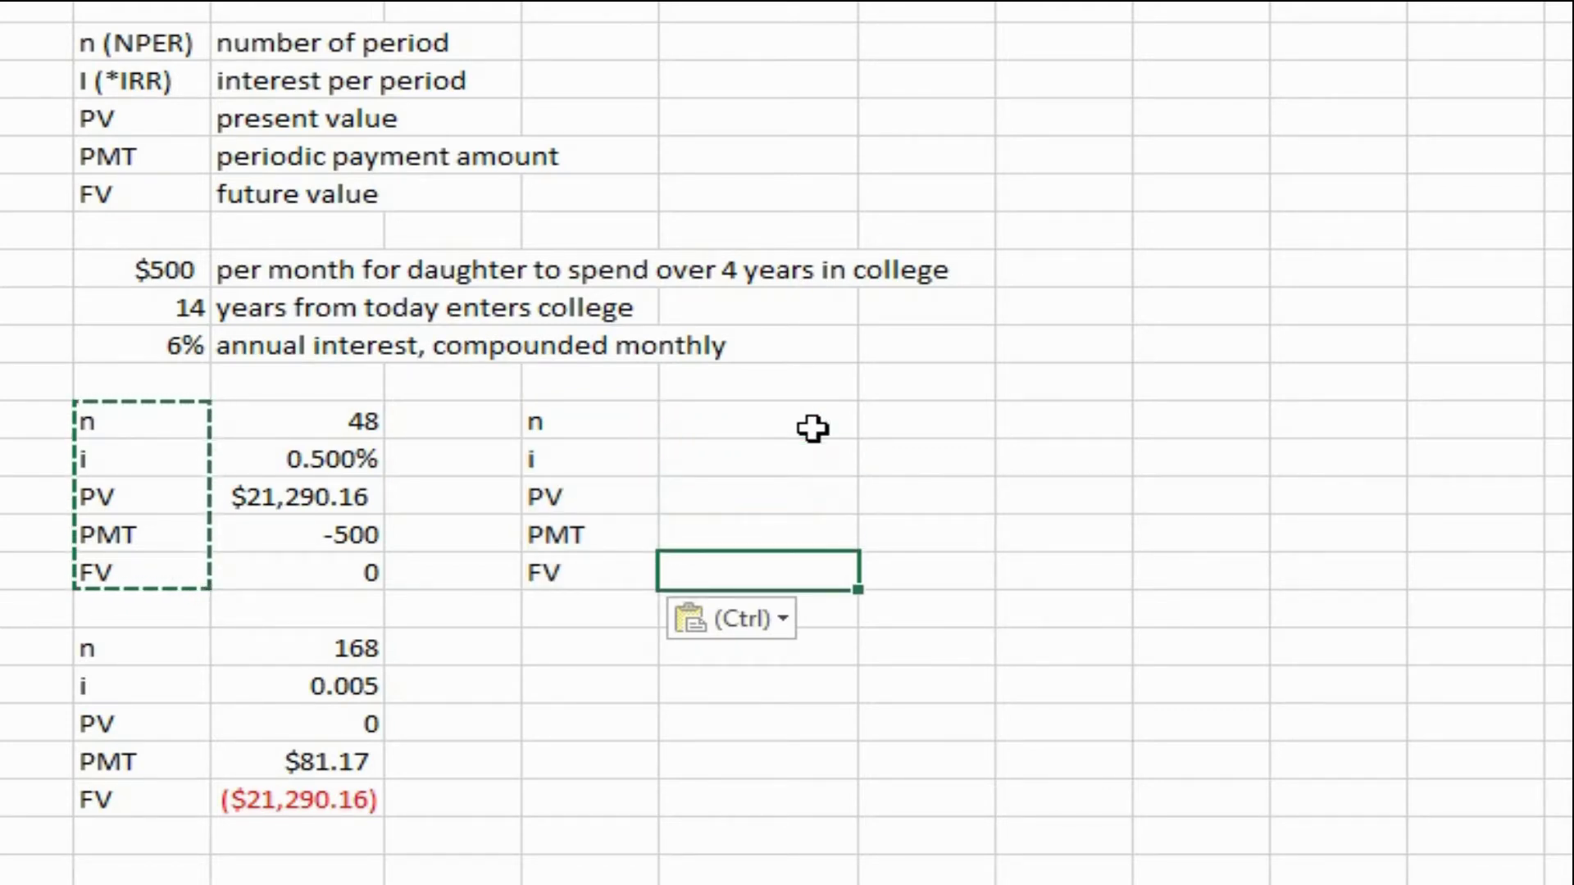
{"action": "type", "text": "1,000,"}
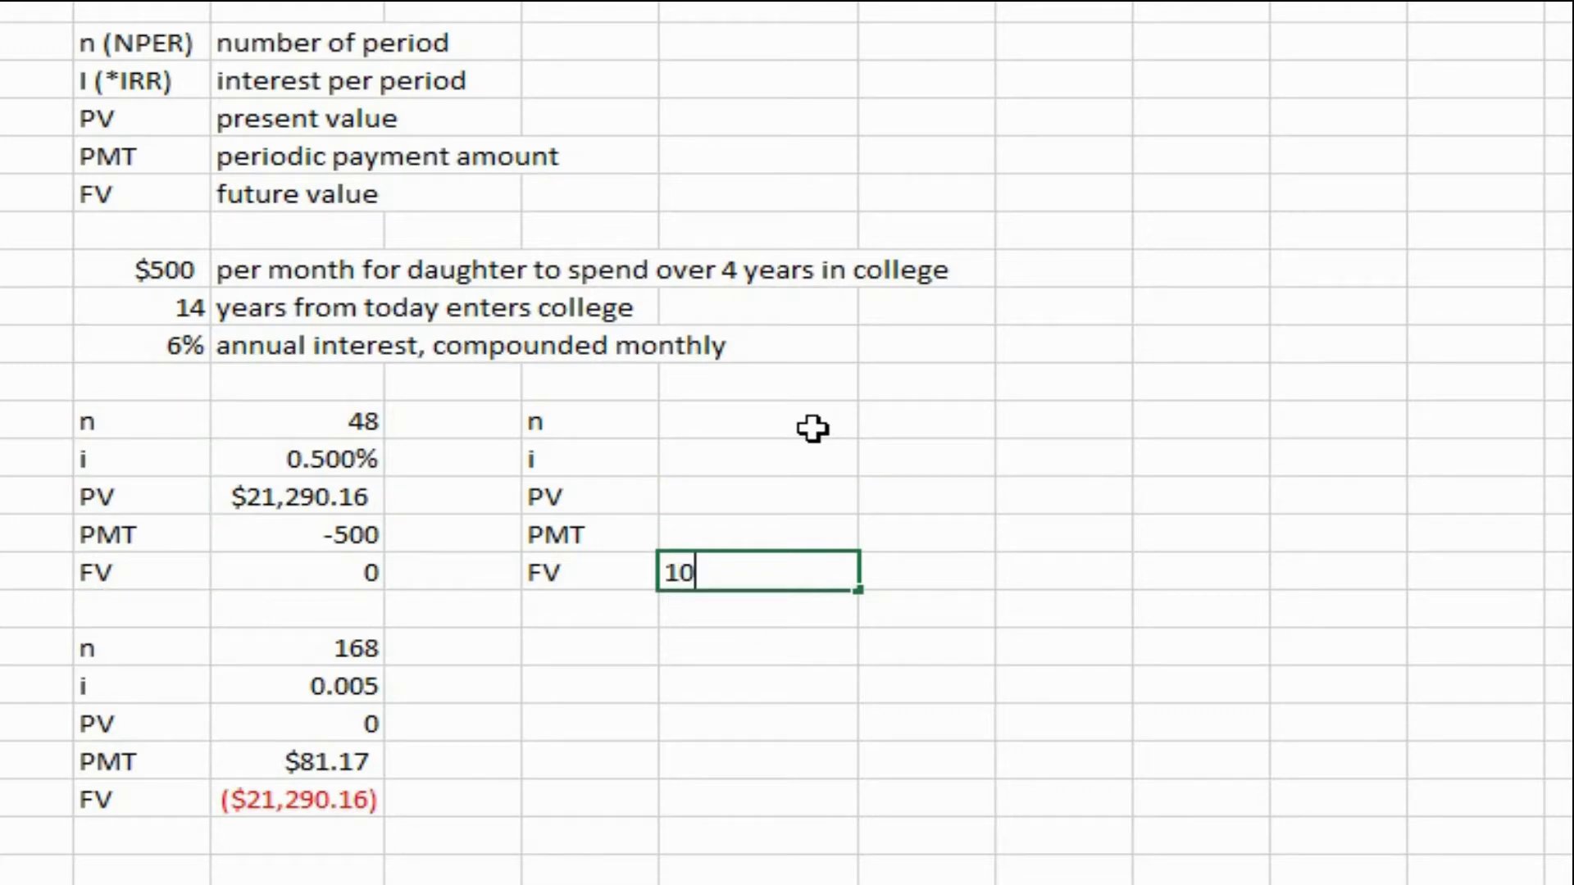
{"action": "type", "text": "00000"}
{"action": "key", "text": "Return"}
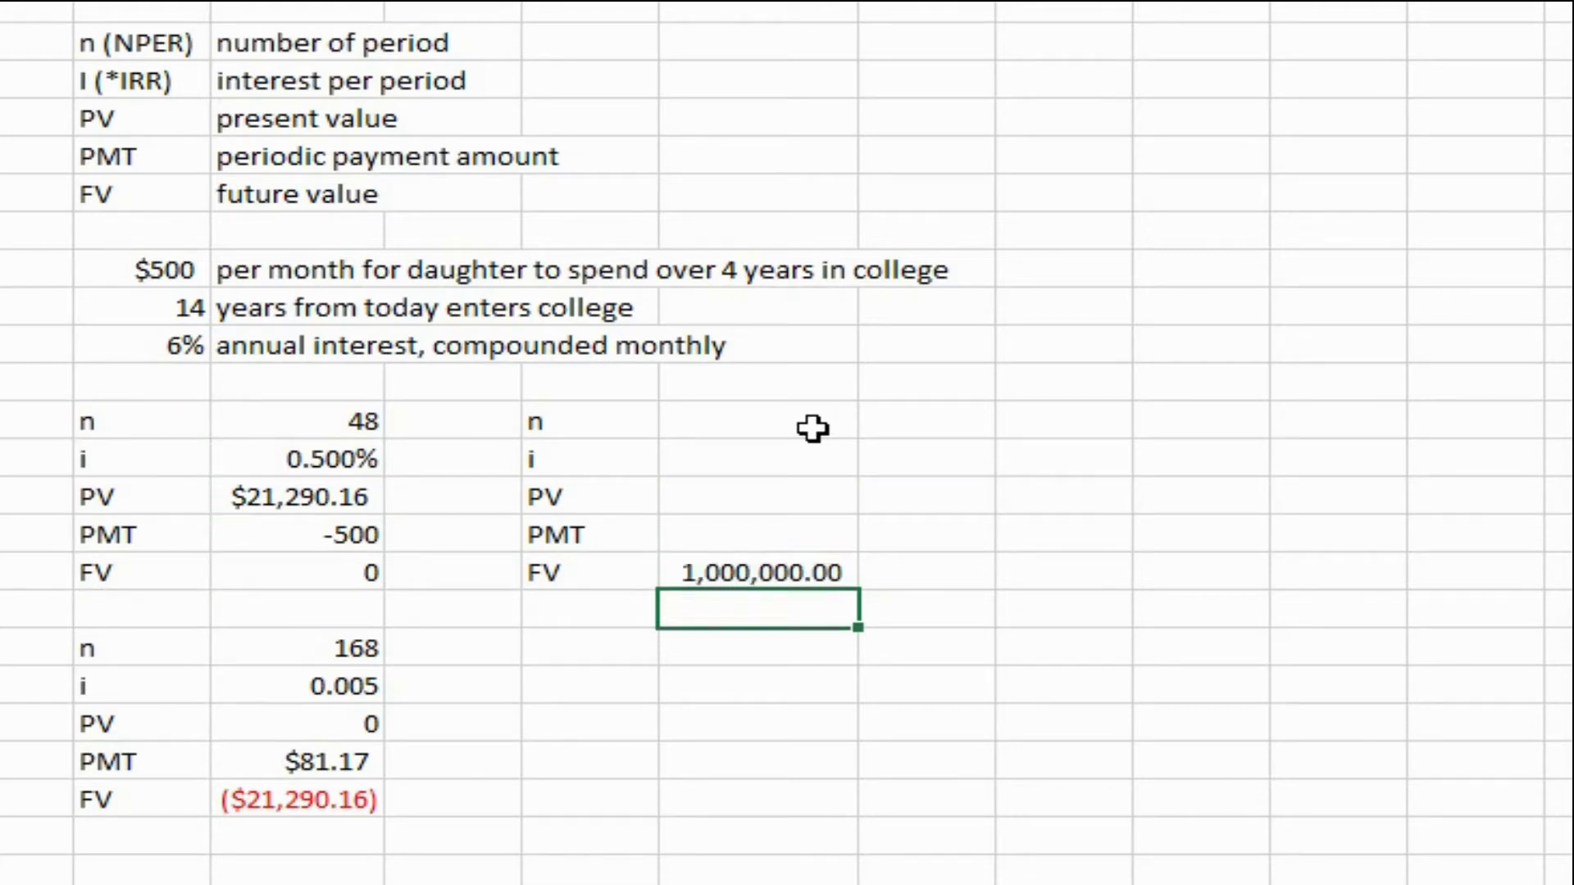
Step: Enter the third block's monthly interest rate in cell L14 as the formula =9.8%/12
{"action": "key", "text": "Up"}
{"action": "key", "text": "Up"}
{"action": "key", "text": "Up"}
{"action": "key", "text": "Up"}
{"action": "key", "text": "Up"}
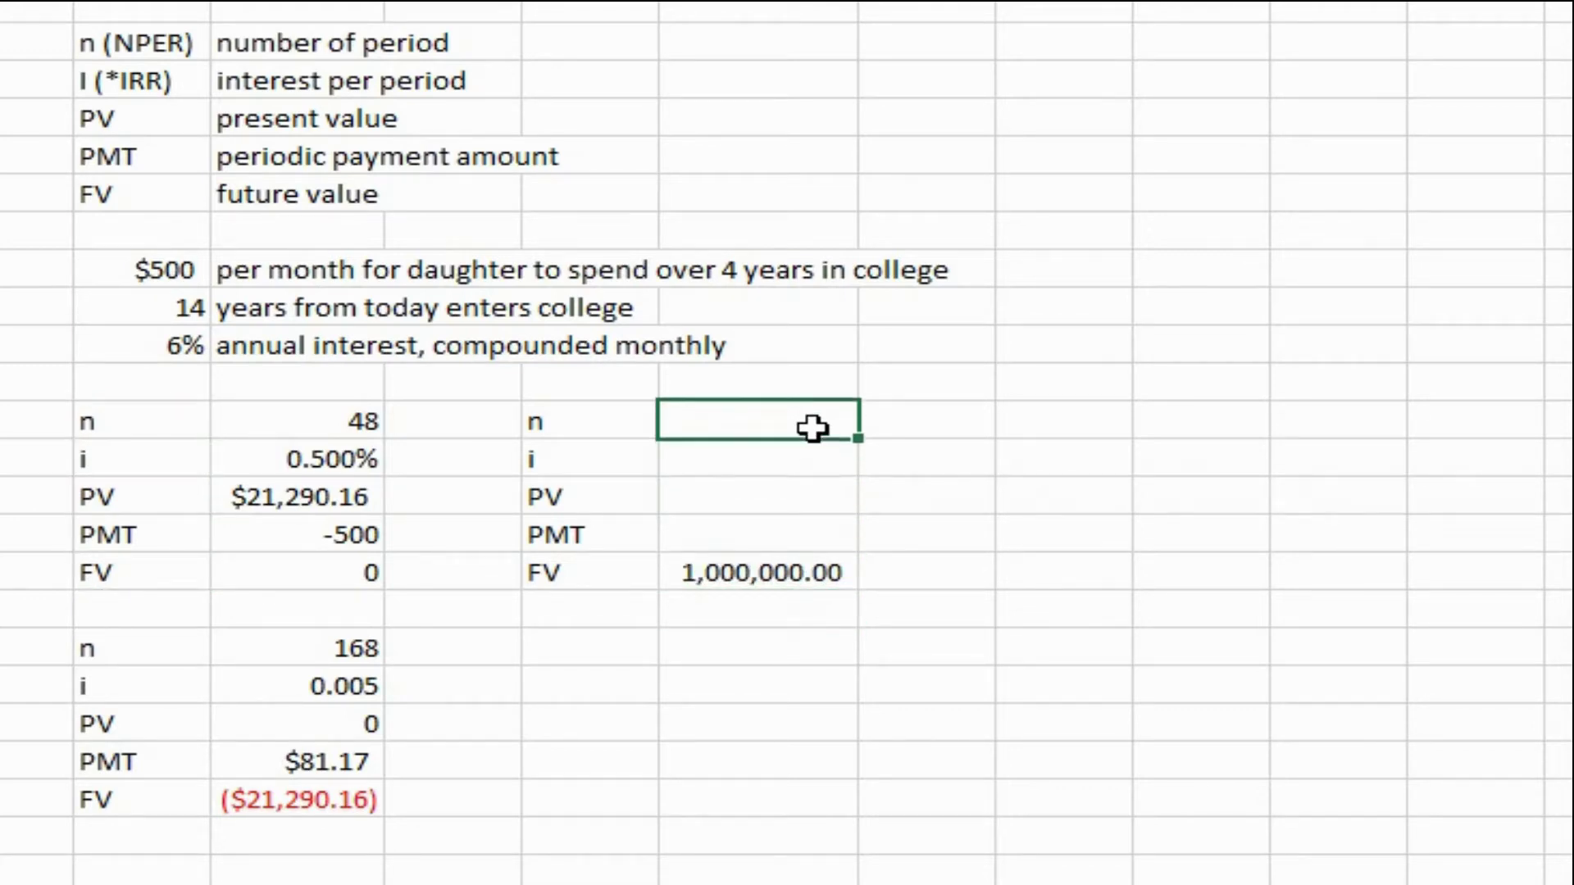
{"action": "key", "text": "Down"}
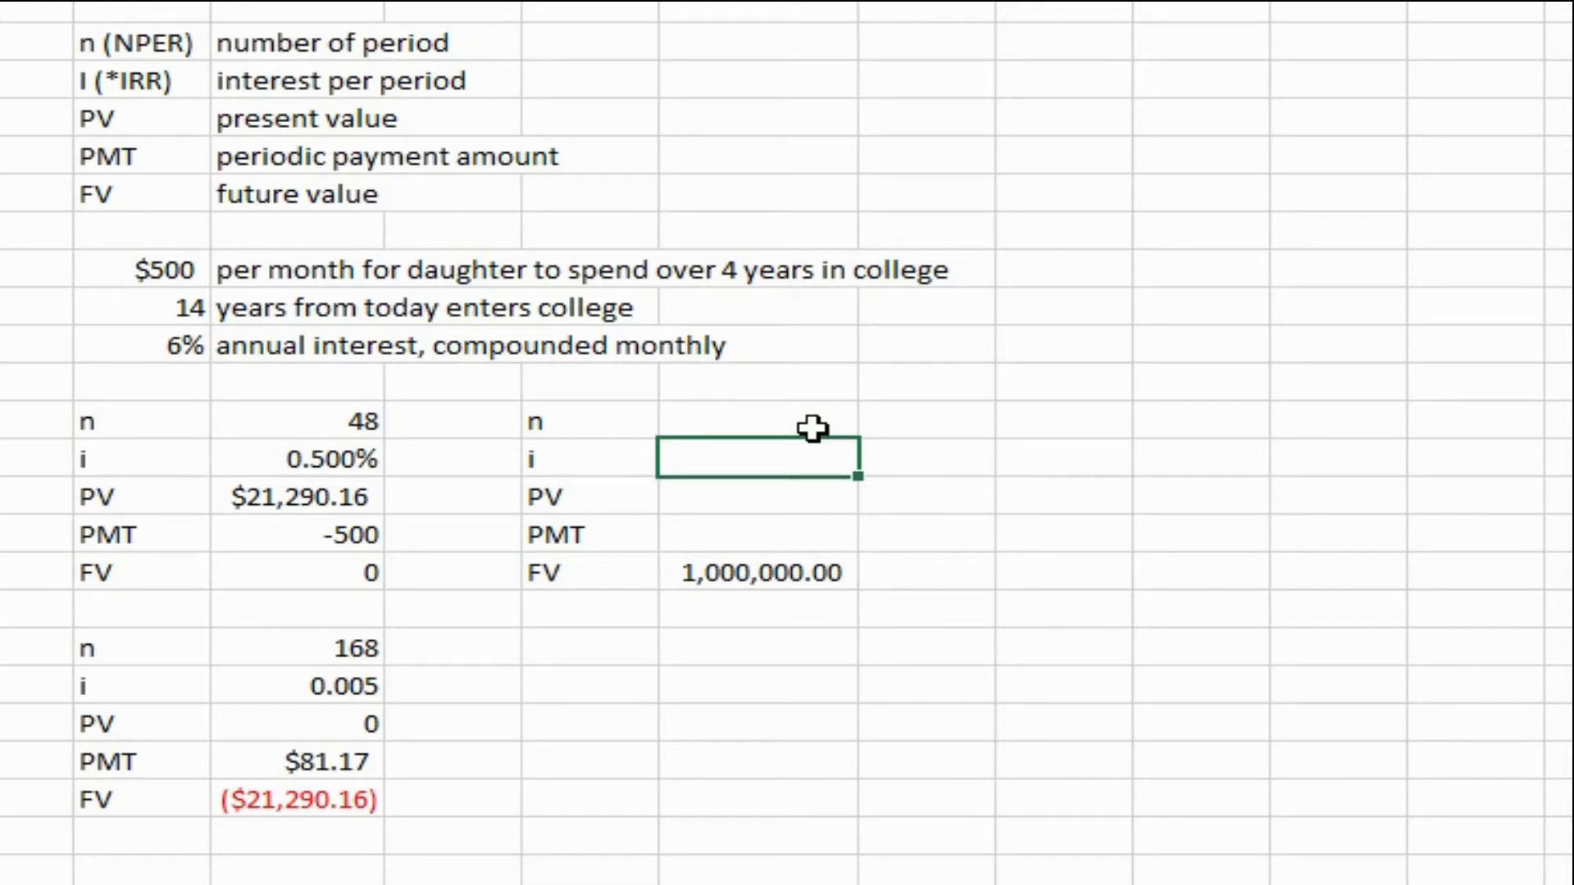
{"action": "type", "text": "="}
{"action": "type", "text": "9.8/"}
{"action": "key", "text": "BackSpace"}
{"action": "type", "text": "%/"}
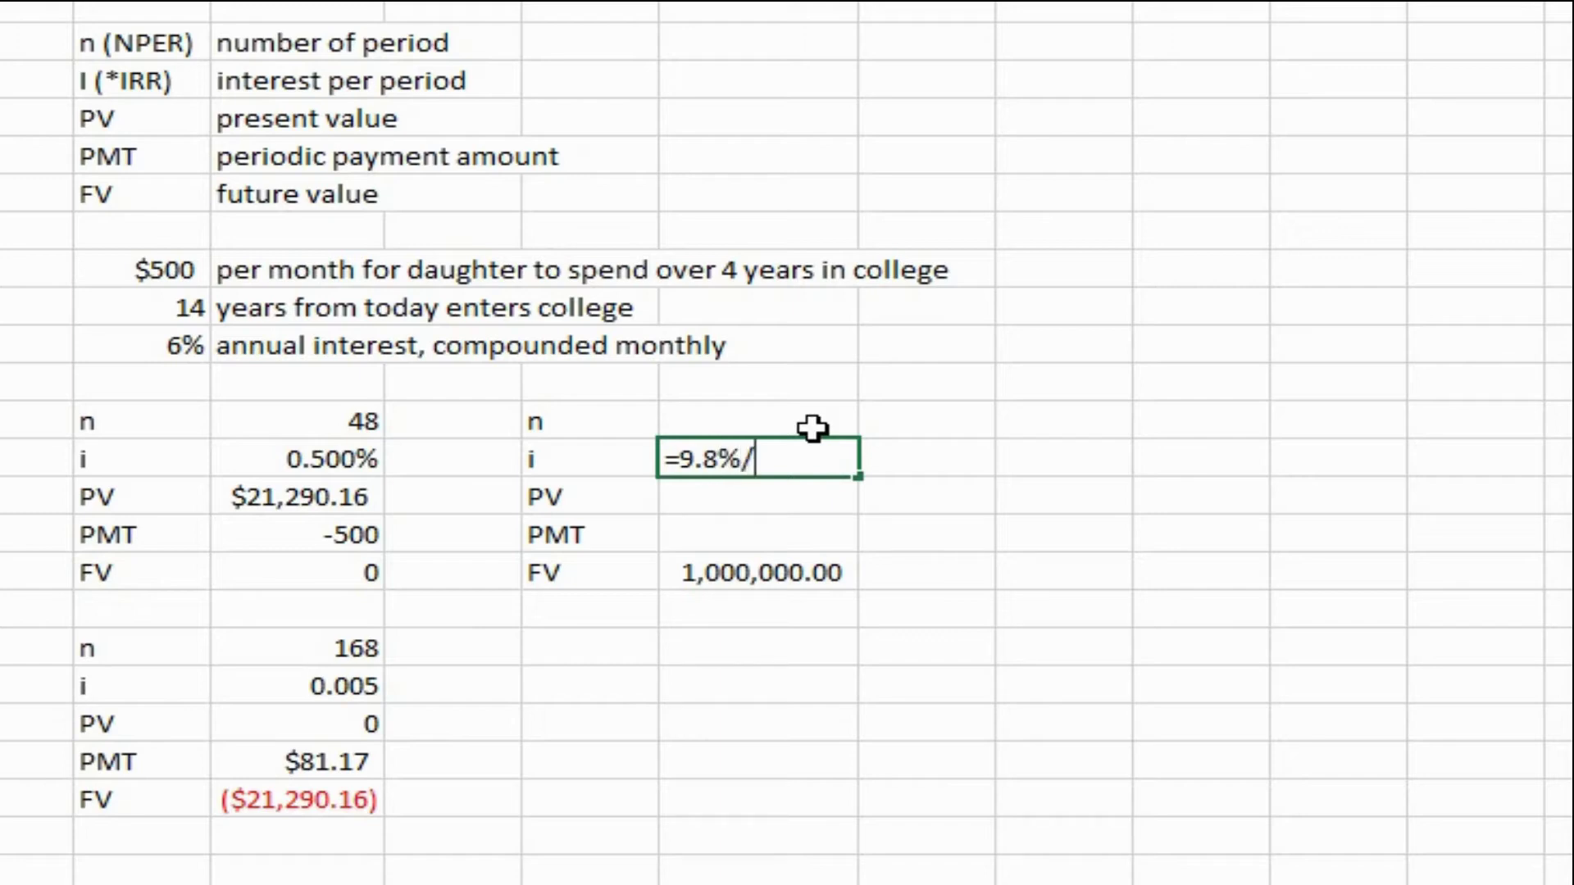
{"action": "type", "text": "12"}
{"action": "key", "text": "Return"}
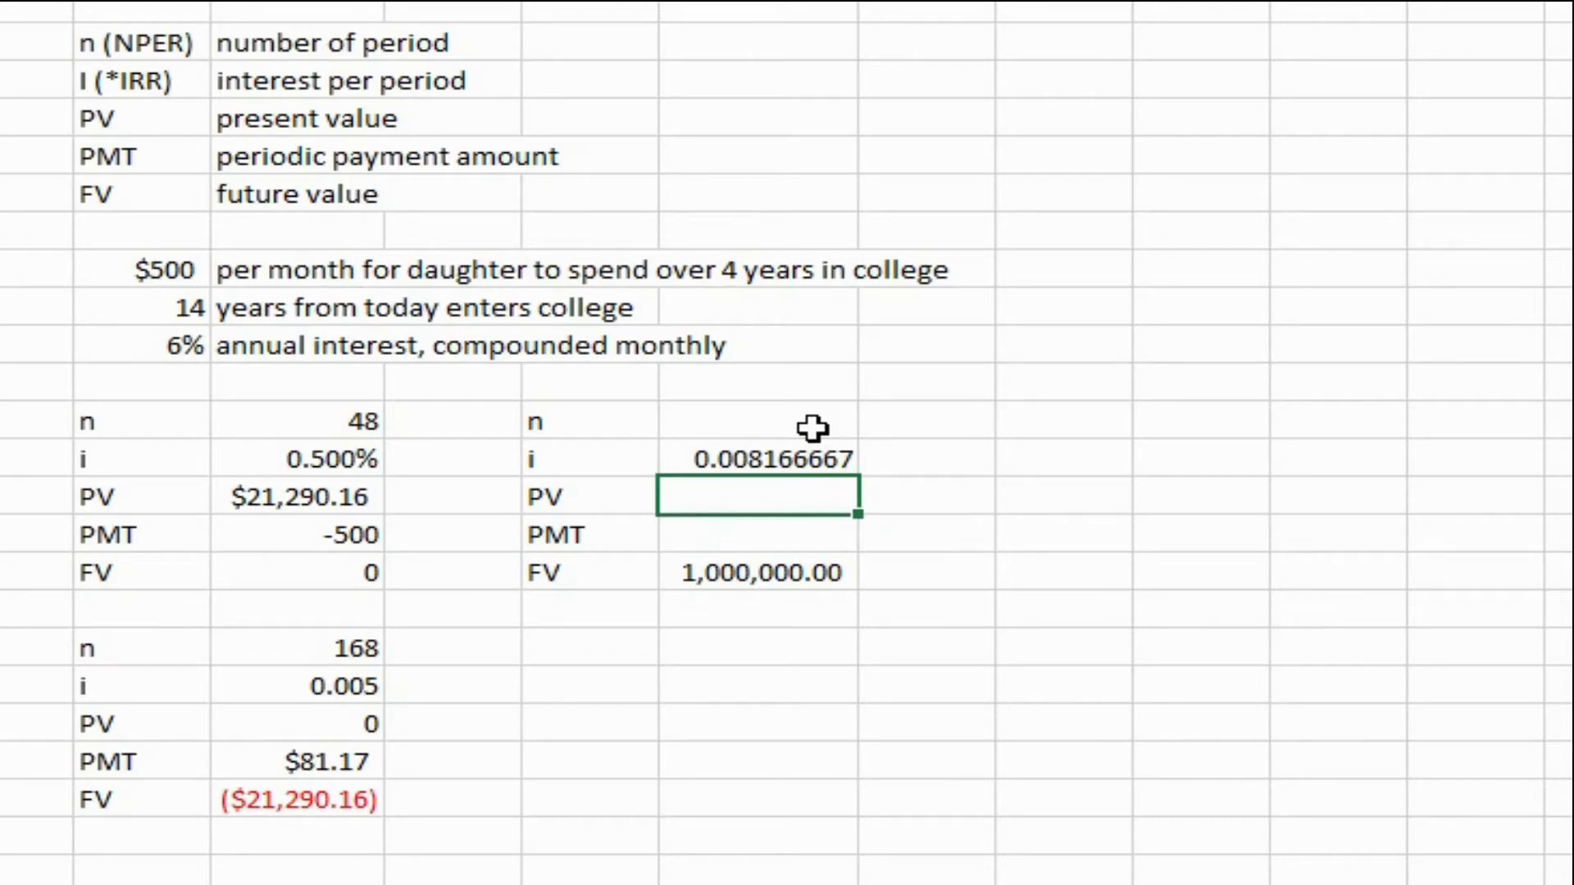
Step: Set the third block's PV in L15 to -150000 and its PMT in L16 to -800
{"action": "type", "text": "-150000"}
{"action": "key", "text": "Return"}
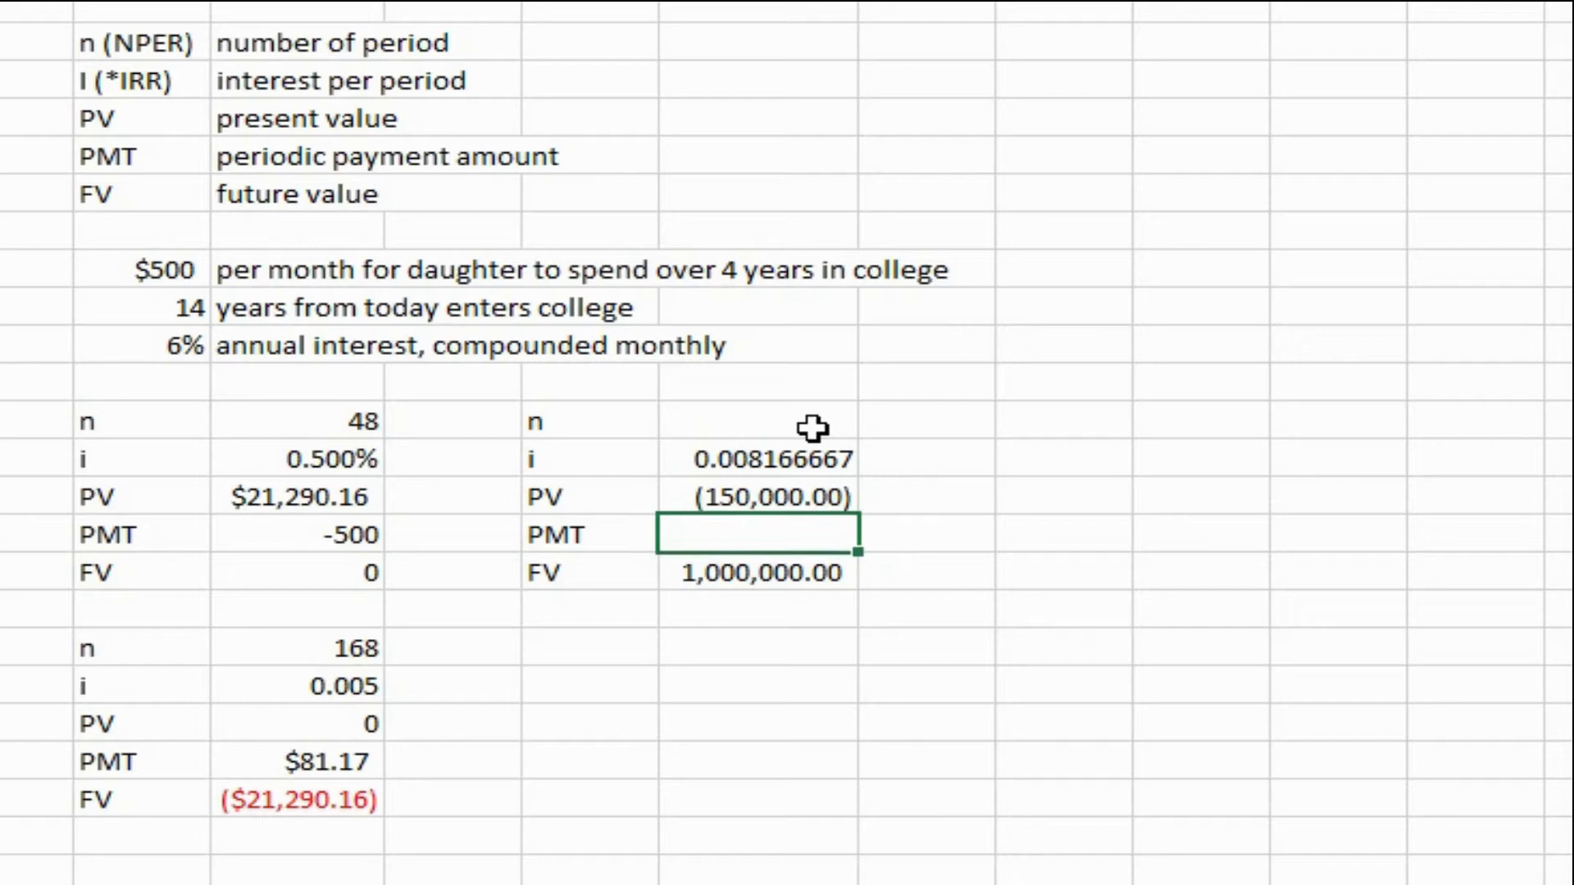
{"action": "type", "text": "-800"}
{"action": "key", "text": "Return"}
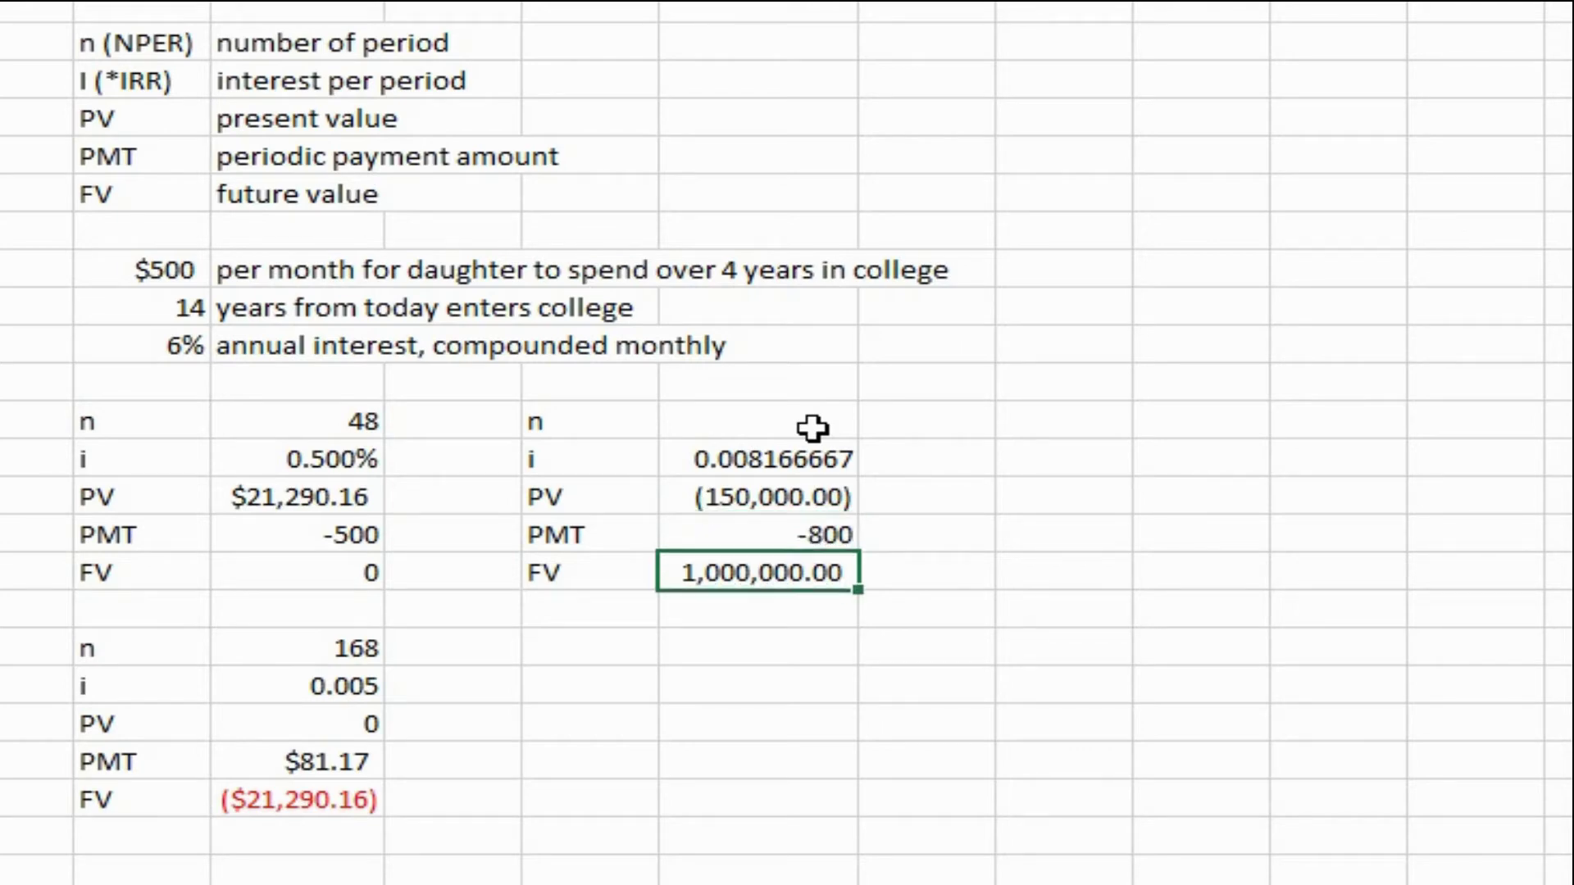
Step: Calculate the third block's number of periods in cell L13 with the formula =NPER(L14, L16, L15, L17)
{"action": "key", "text": "Up"}
{"action": "key", "text": "Up"}
{"action": "key", "text": "Up"}
{"action": "key", "text": "Up"}
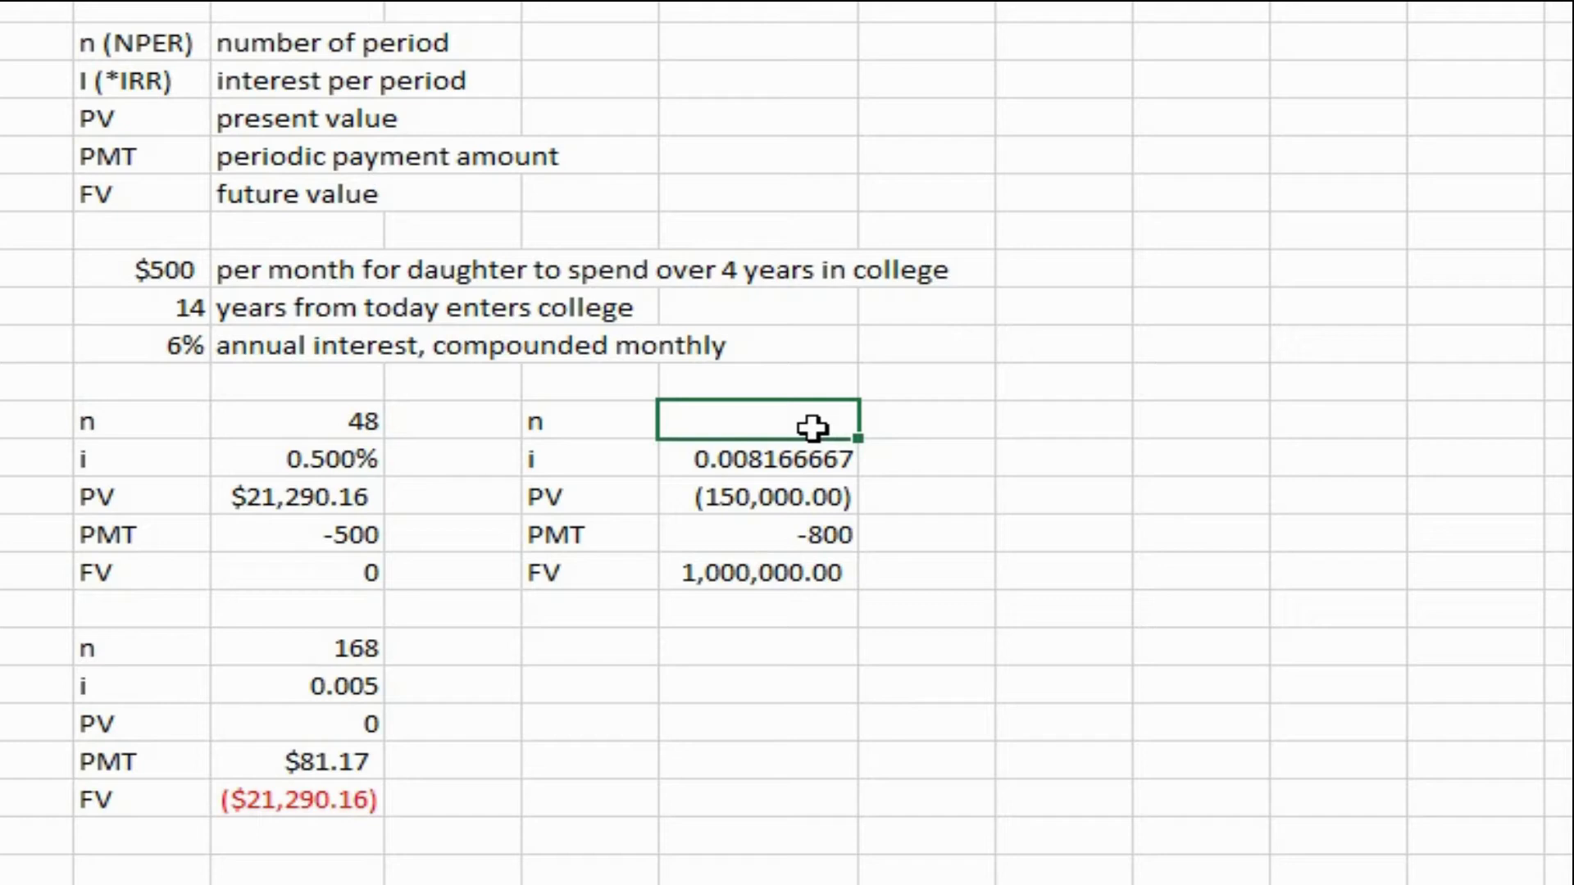
{"action": "type", "text": "=nper"}
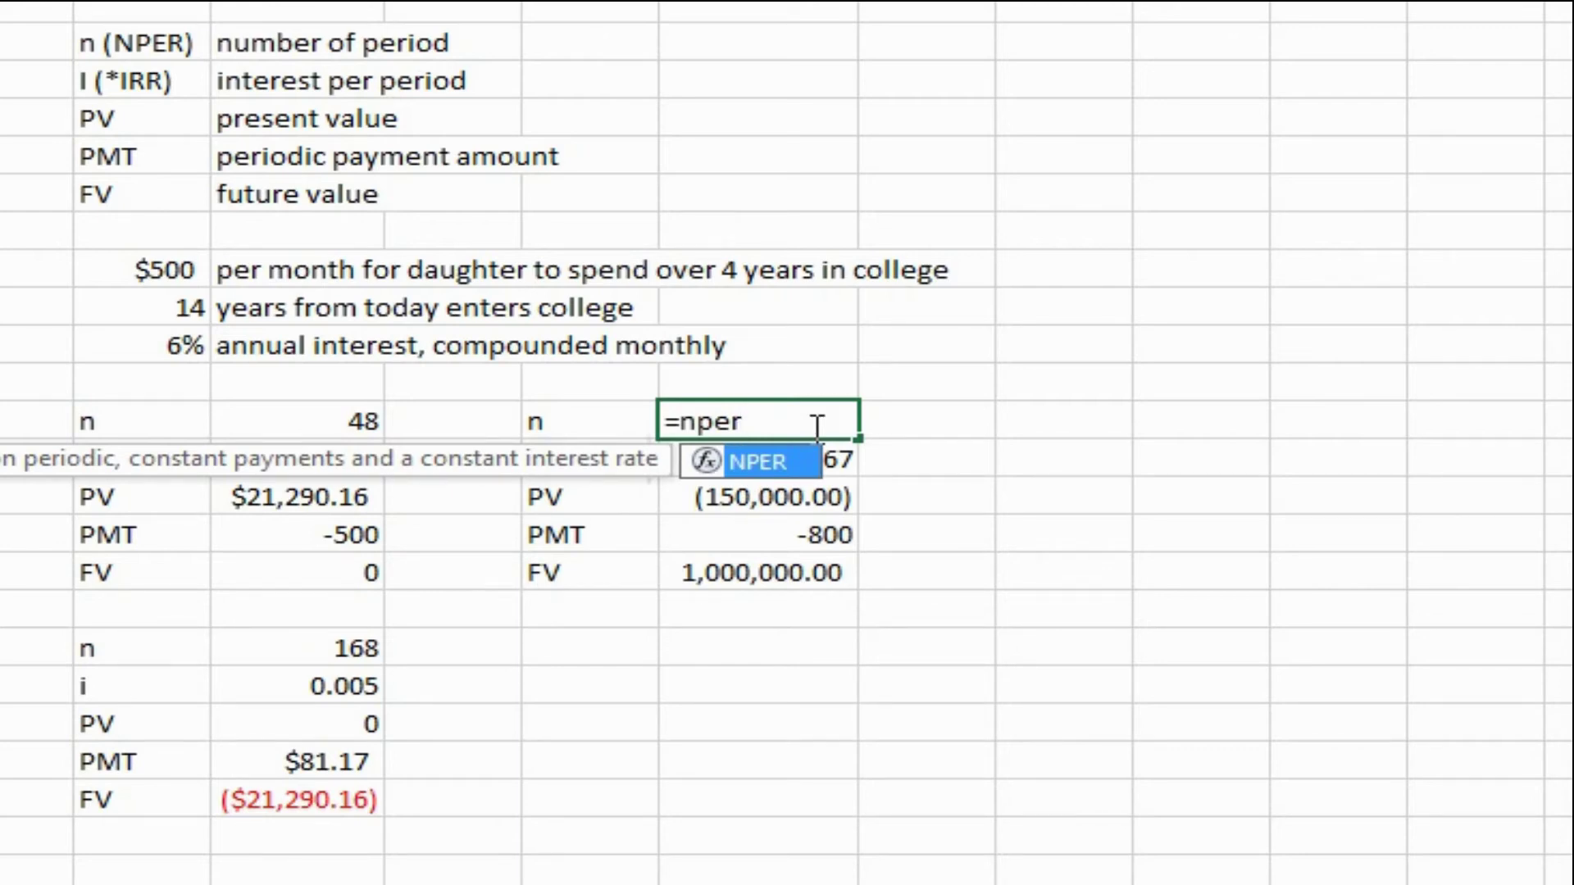
{"action": "key", "text": "Tab"}
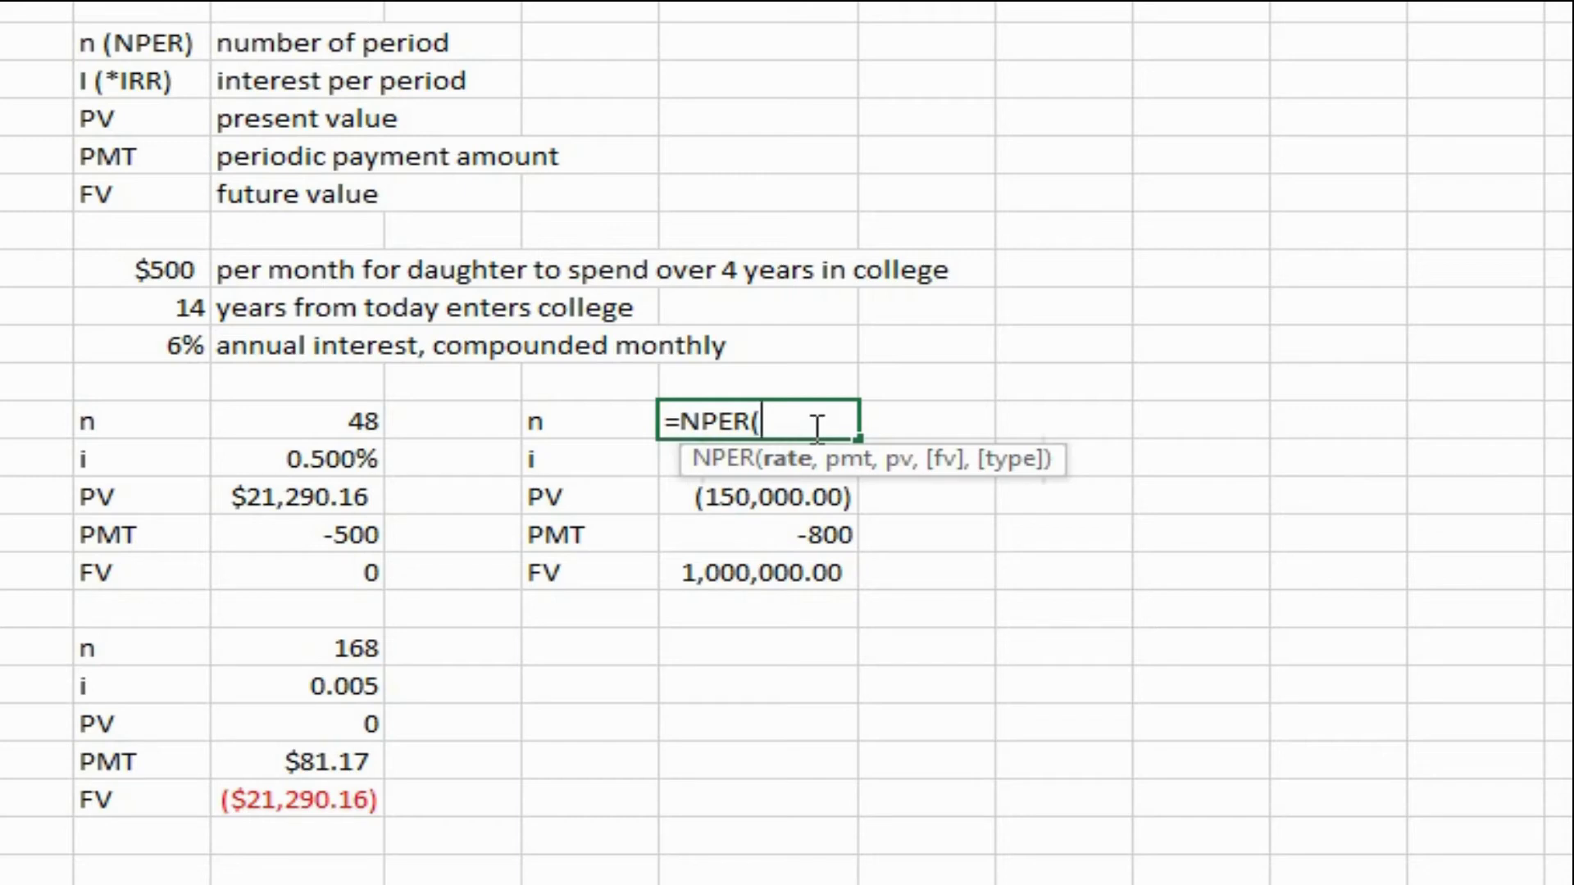
{"action": "key", "text": "Down"}
{"action": "type", "text": ","}
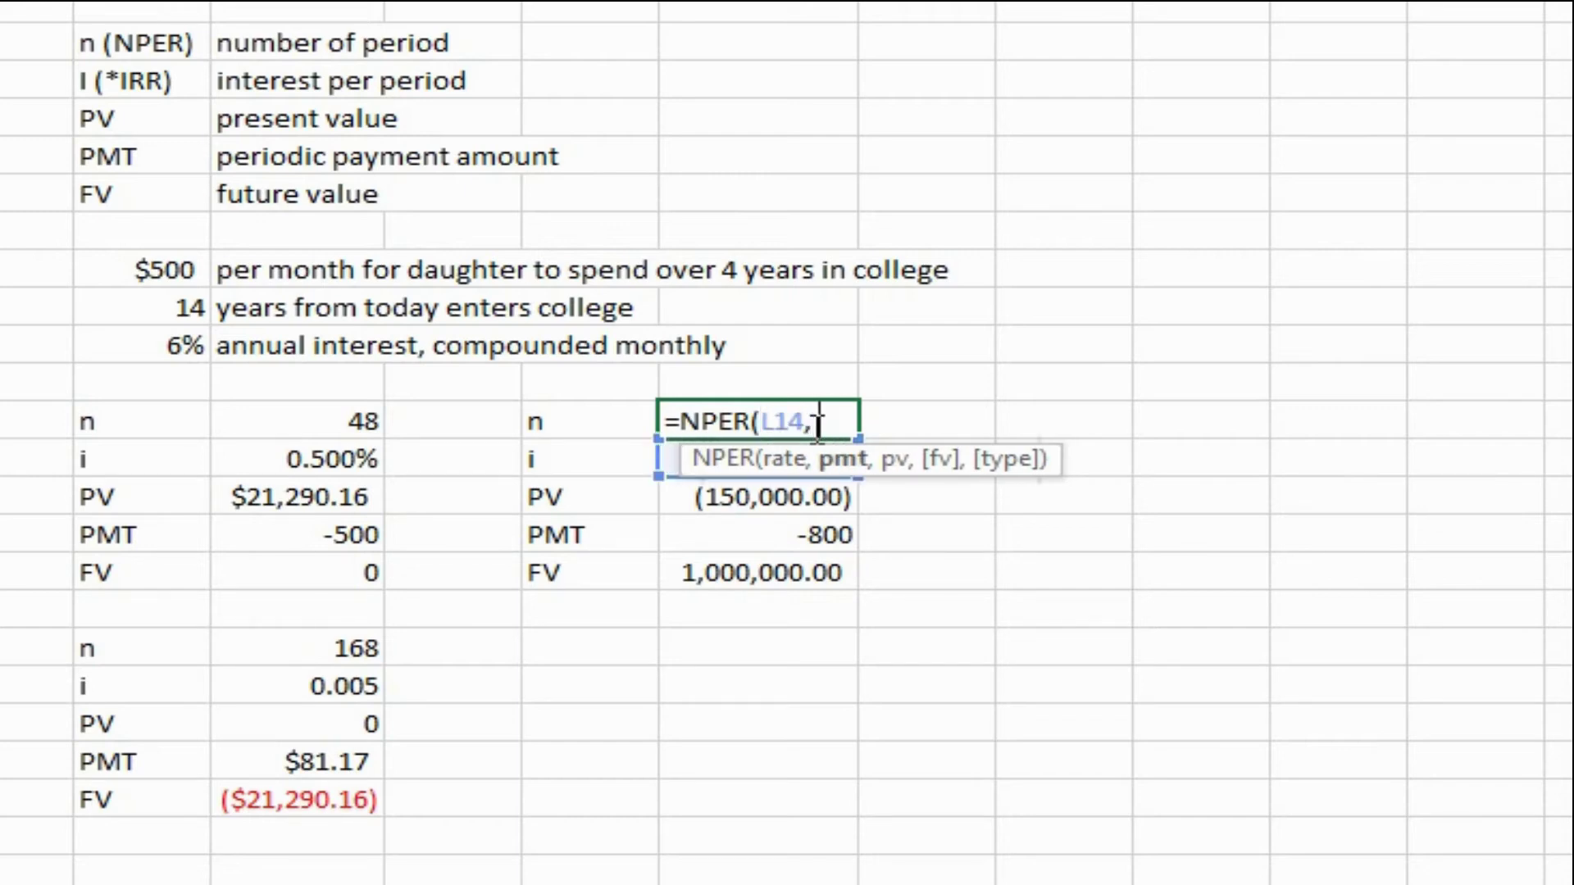
{"action": "key", "text": "Down"}
{"action": "key", "text": "Down"}
{"action": "key", "text": "Down"}
{"action": "type", "text": ","}
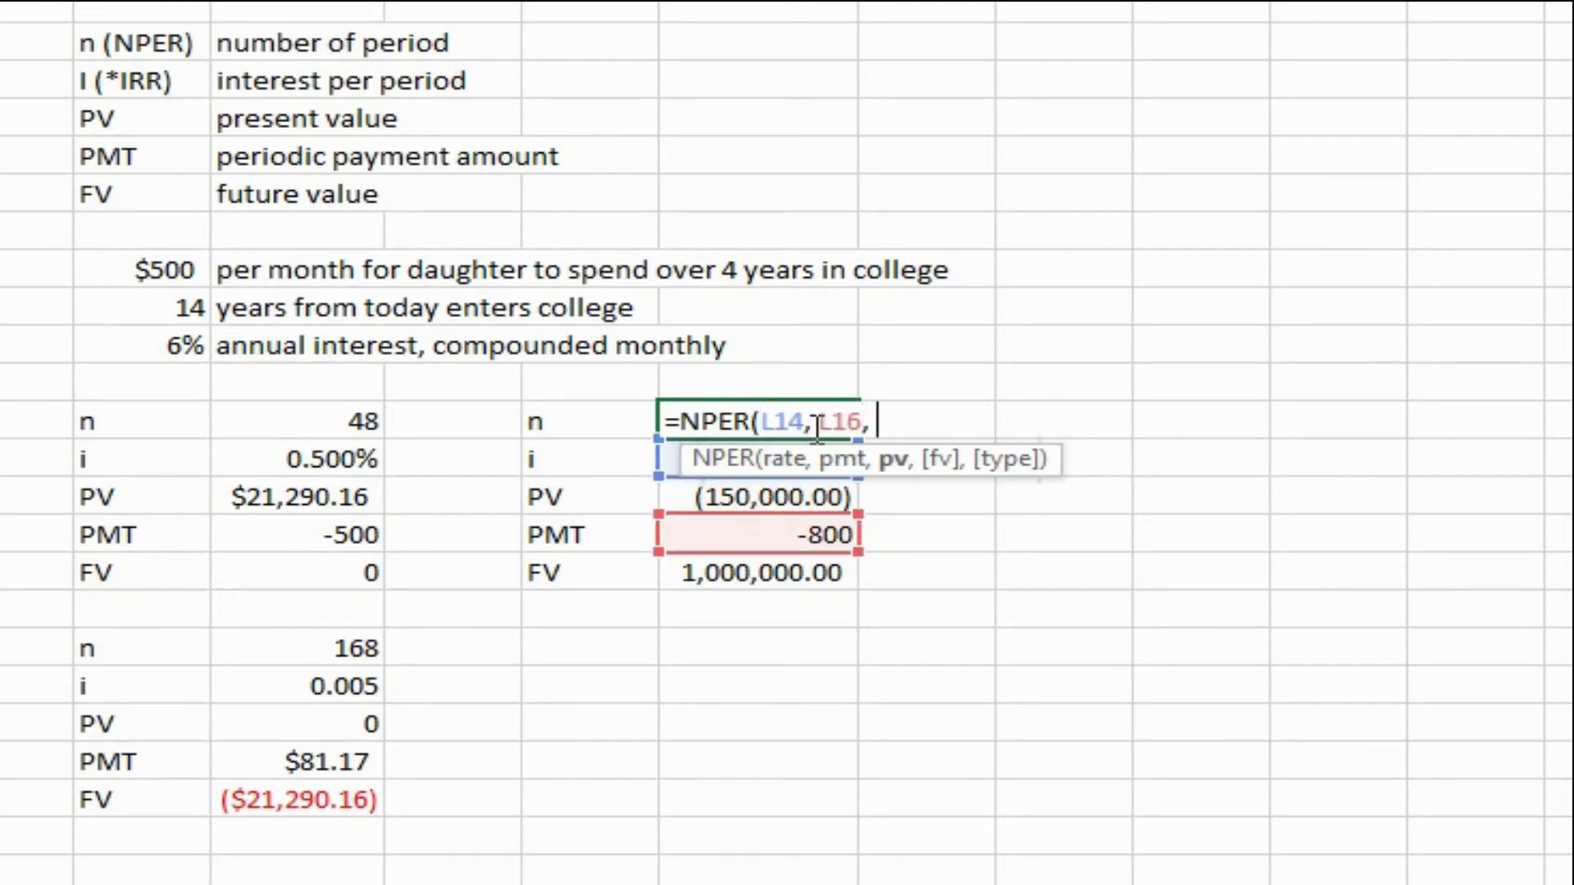
{"action": "key", "text": "Down"}
{"action": "key", "text": "Down"}
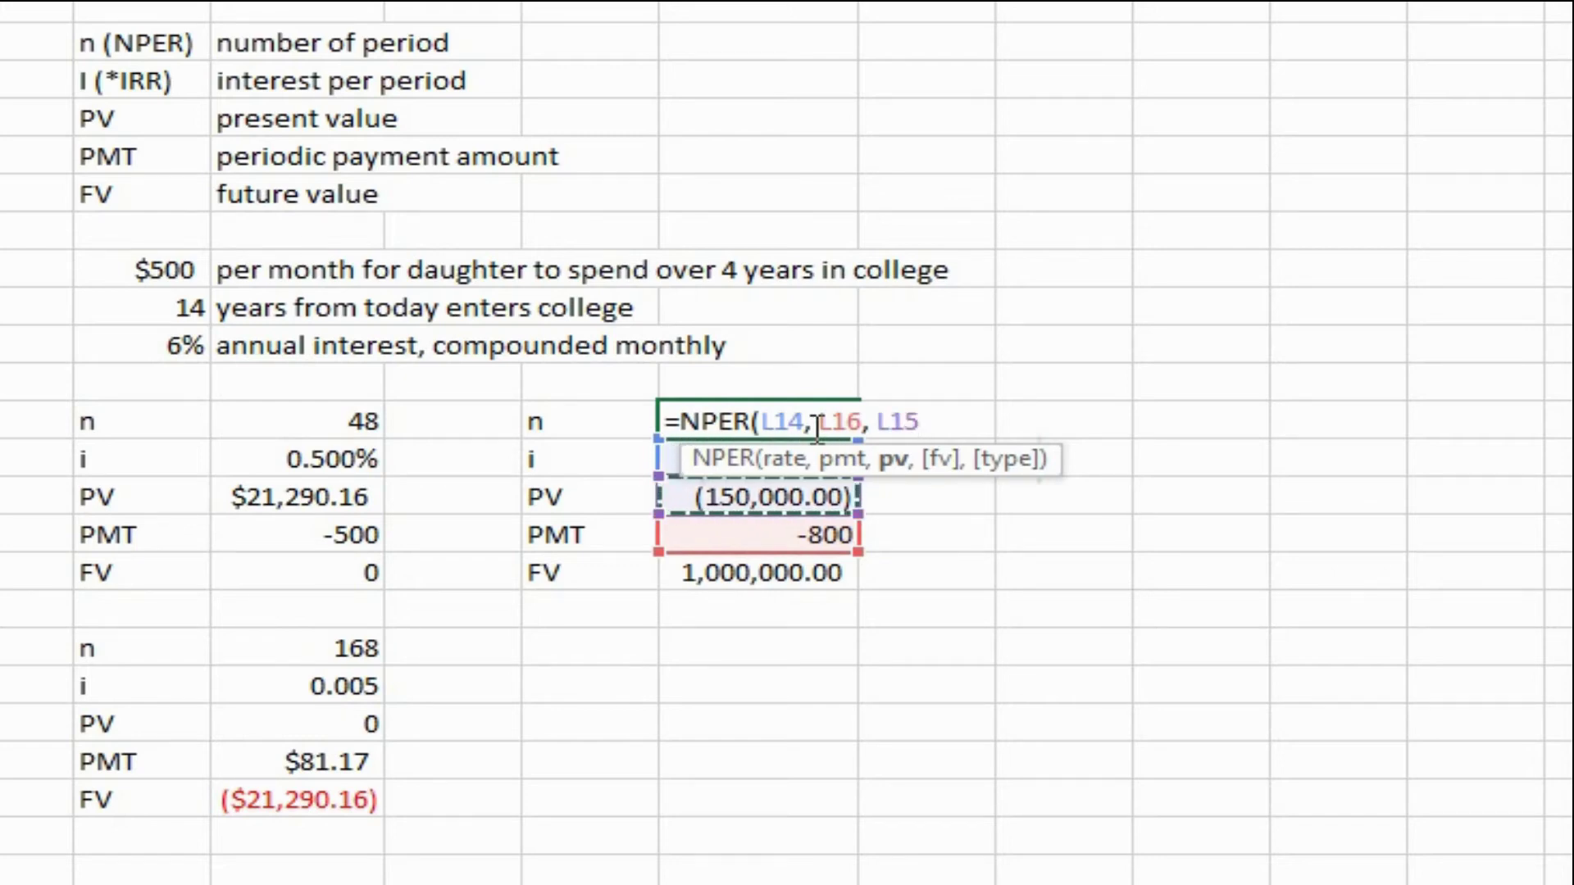
{"action": "type", "text": ","}
{"action": "key", "text": "Down"}
{"action": "key", "text": "Down"}
{"action": "key", "text": "Down"}
Step: Calculate the target date in cell L18, below the third block's FV, with the formula =TODAY()+(L13*30)
{"action": "key", "text": "Down"}
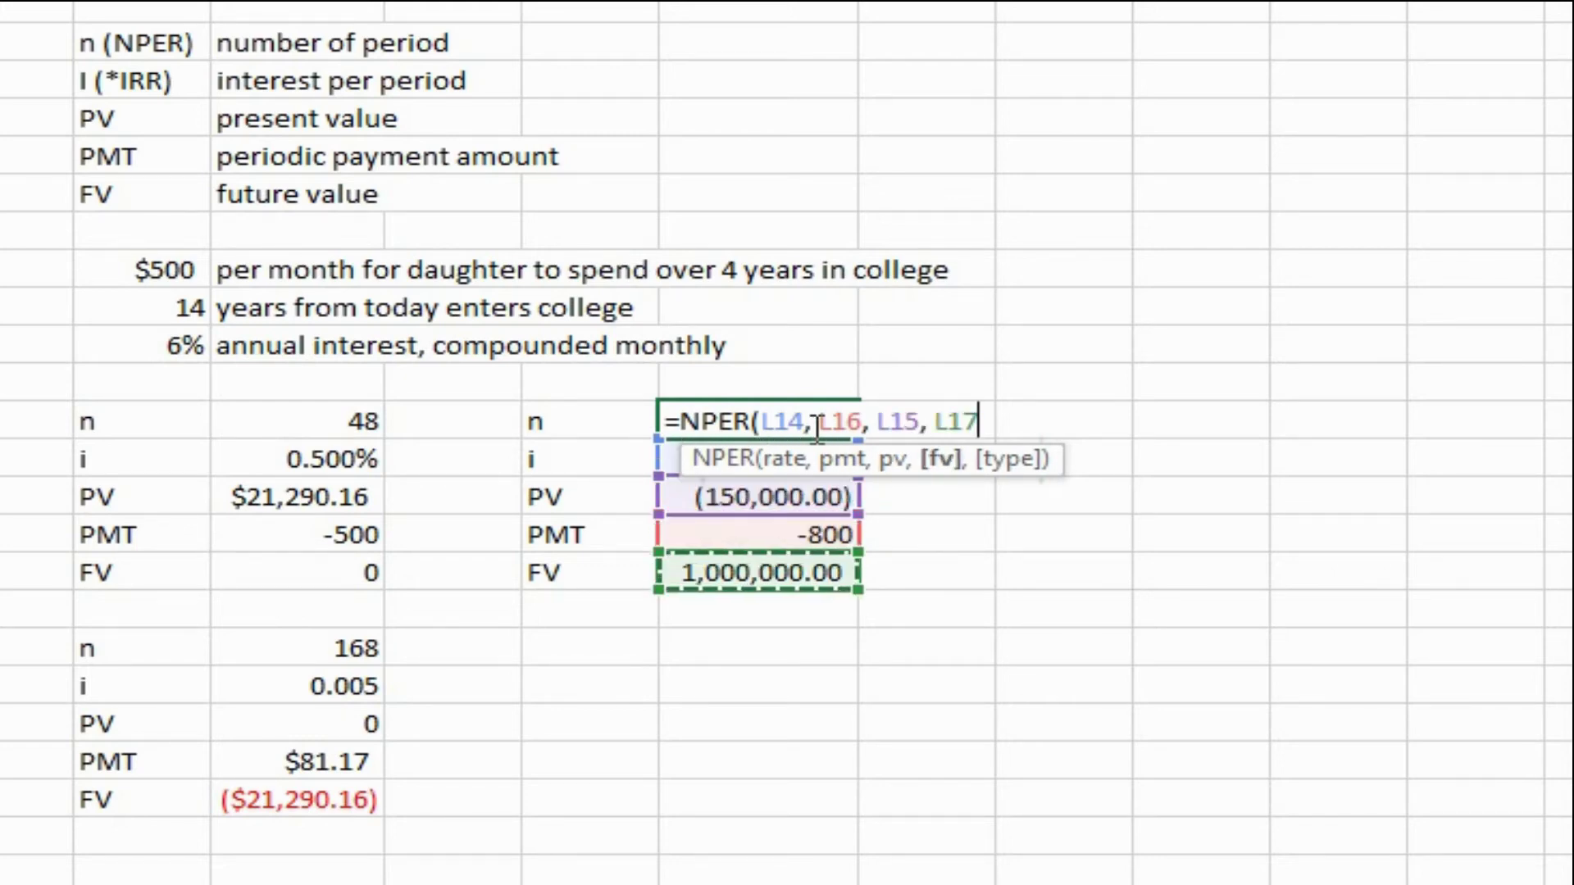
{"action": "key", "text": "Return"}
{"action": "key", "text": "Down"}
{"action": "key", "text": "Down"}
{"action": "key", "text": "Down"}
{"action": "key", "text": "Down"}
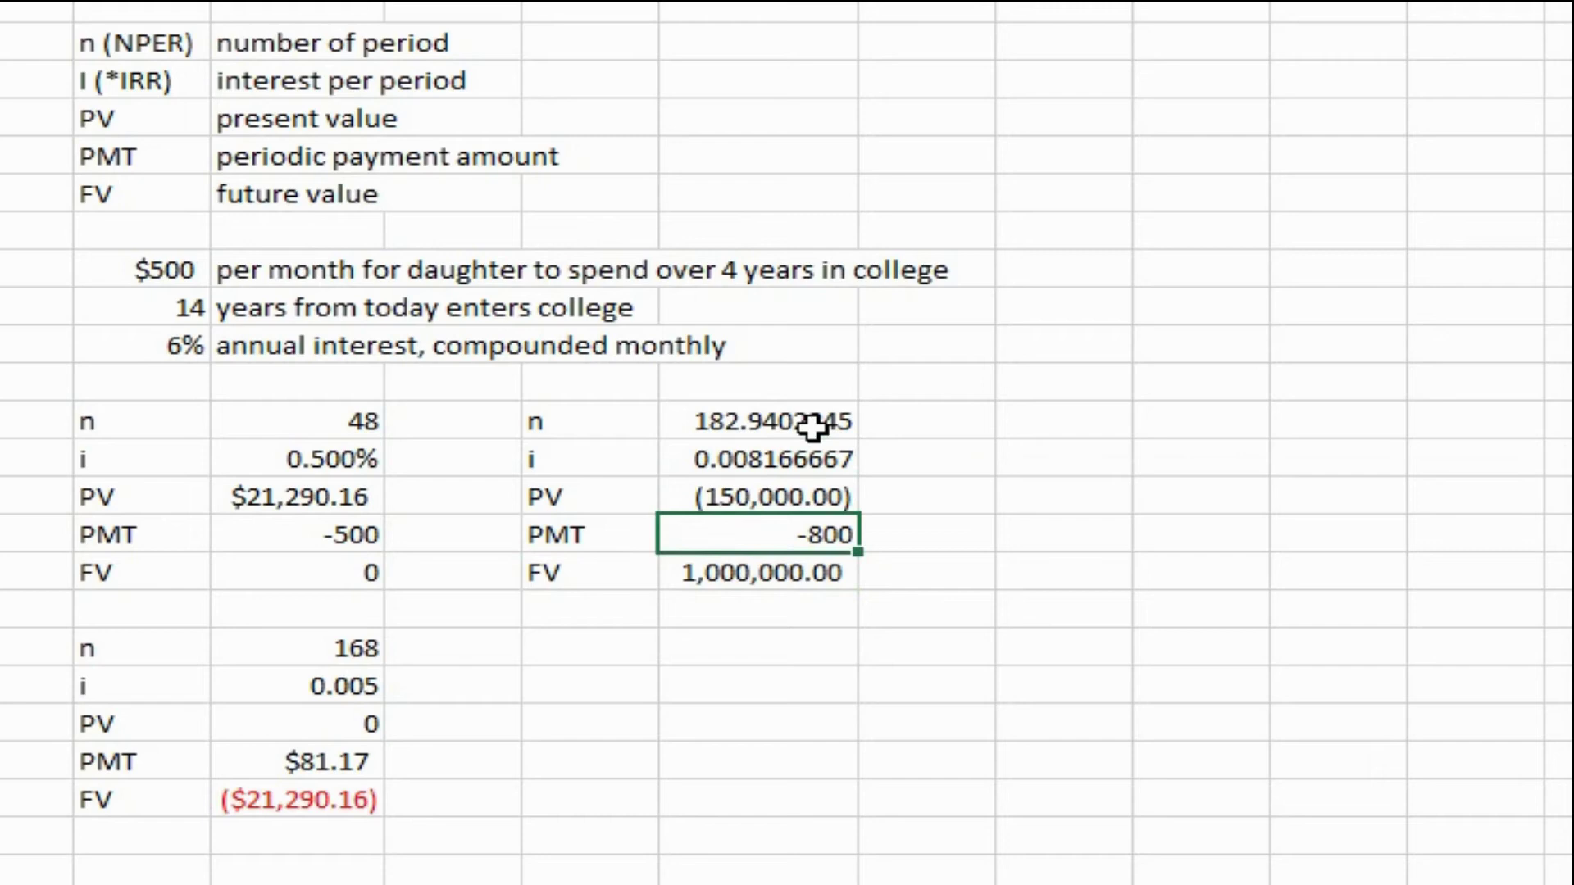
{"action": "type", "text": "=toda"}
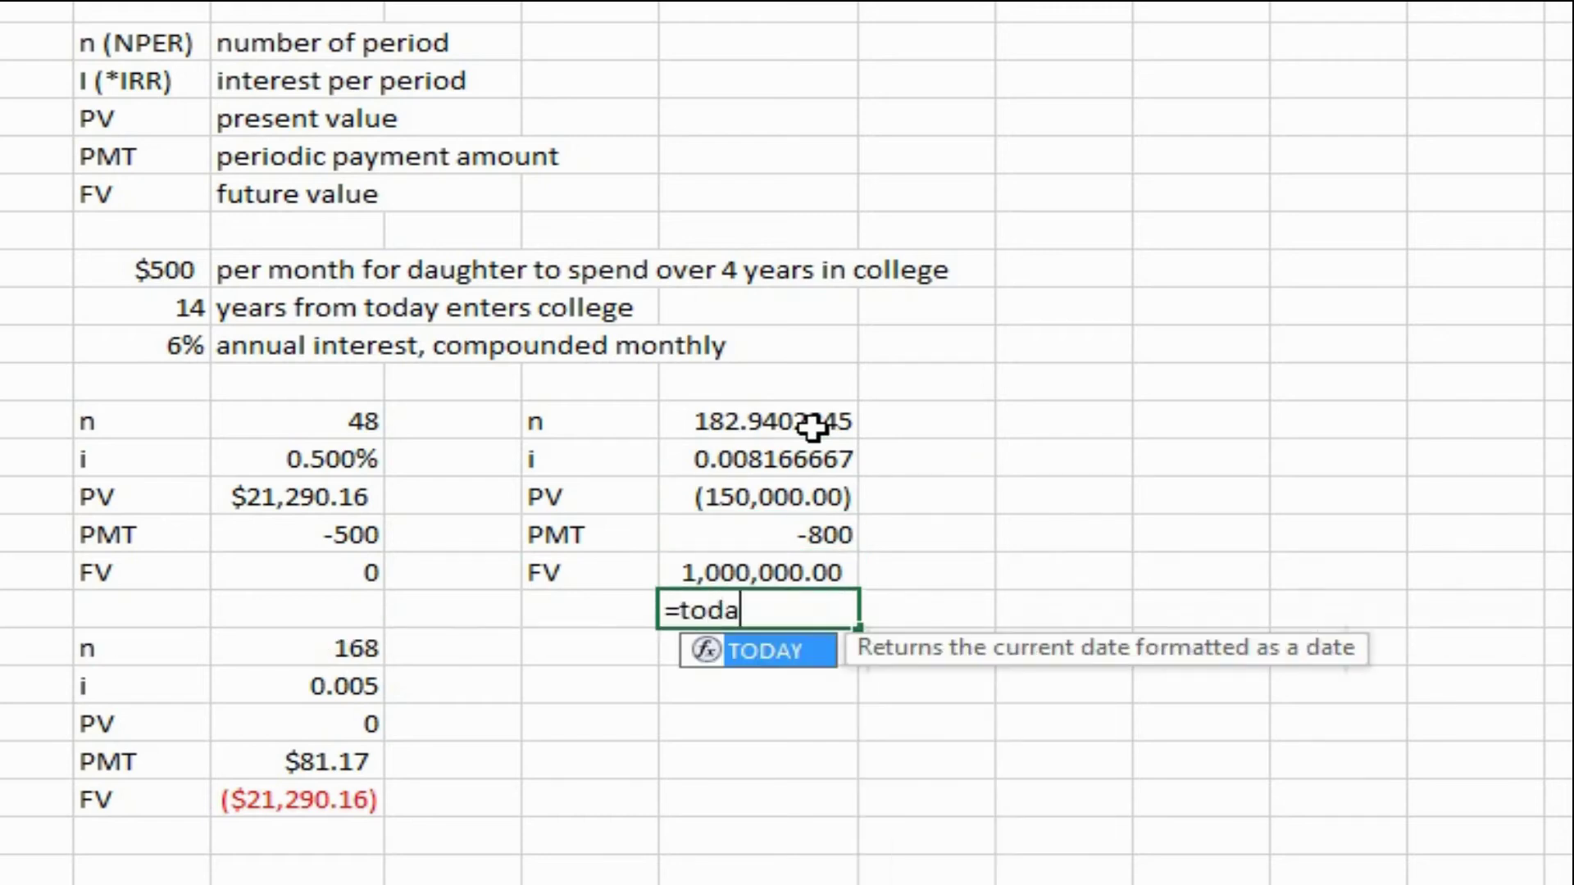
{"action": "key", "text": "Tab"}
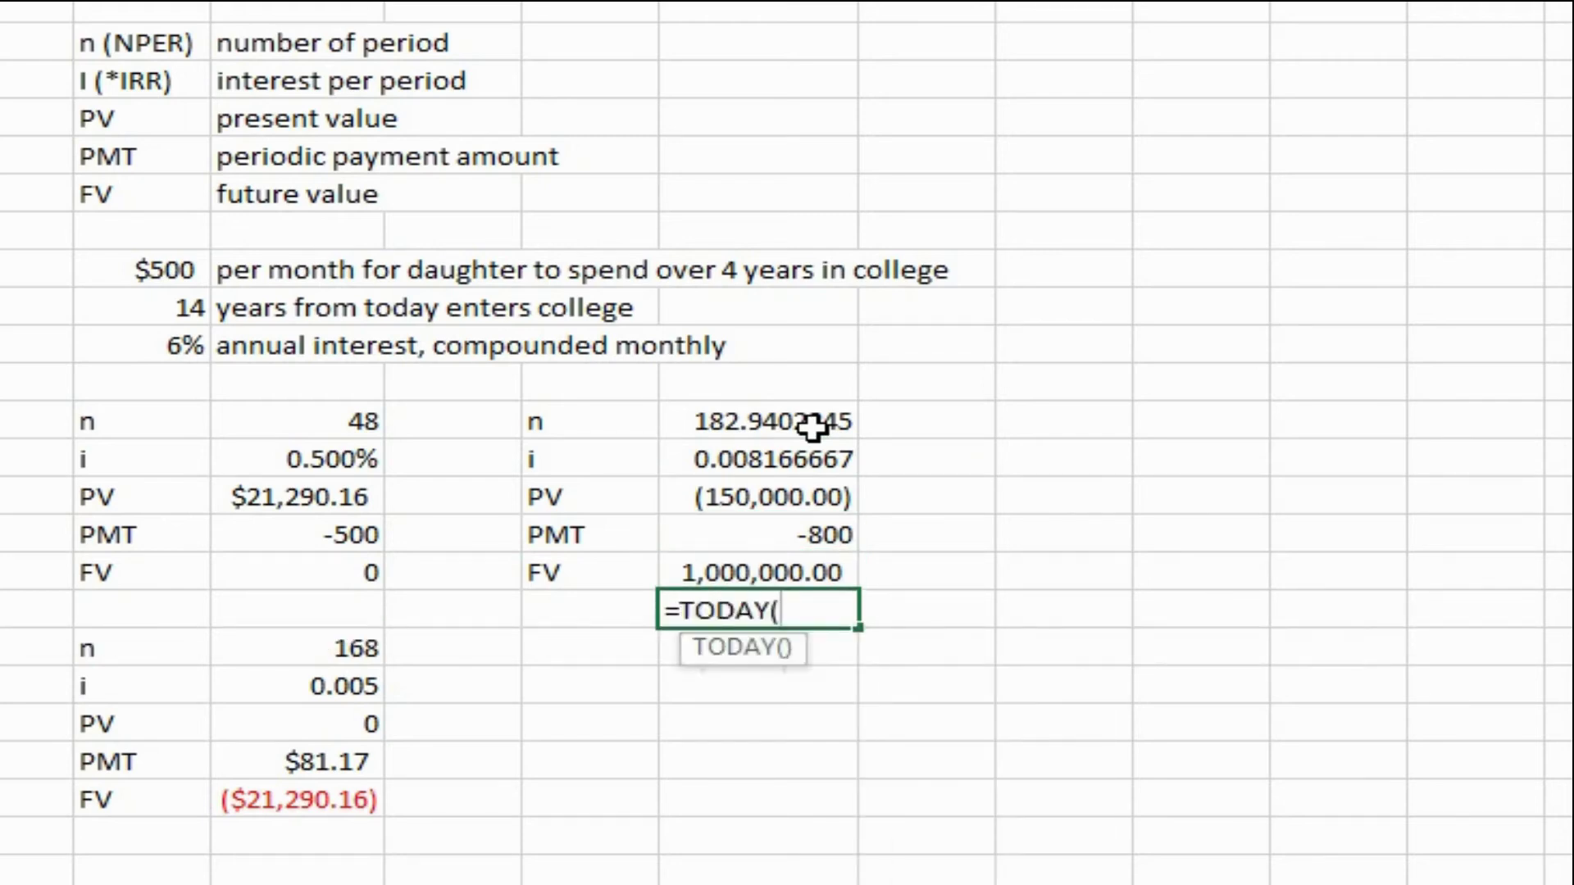
{"action": "type", "text": ")+"}
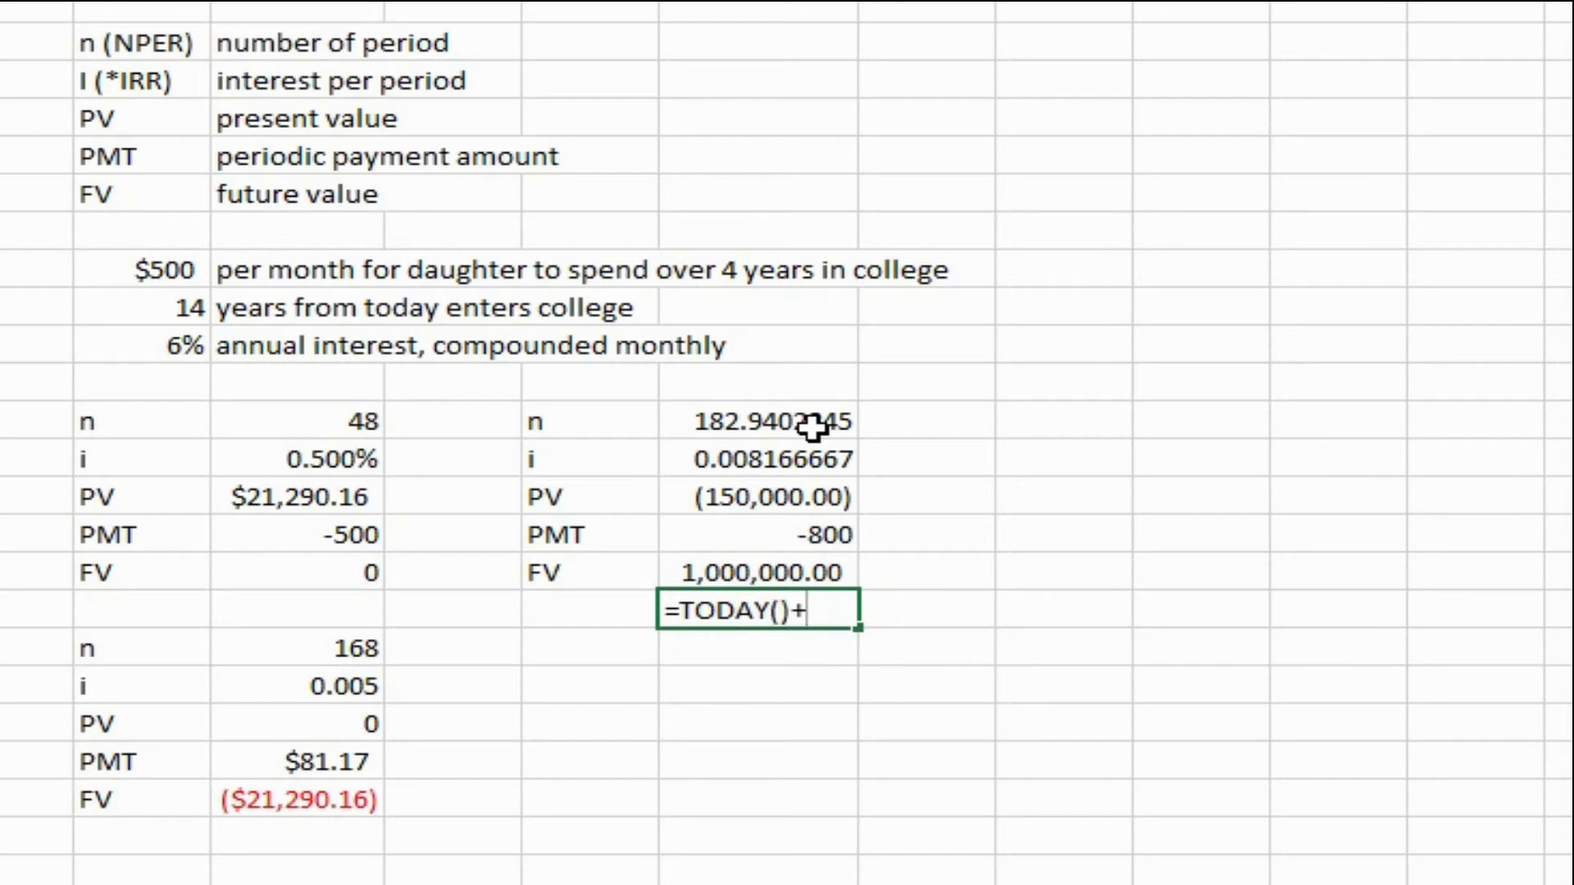
{"action": "type", "text": "("}
{"action": "key", "text": "Up"}
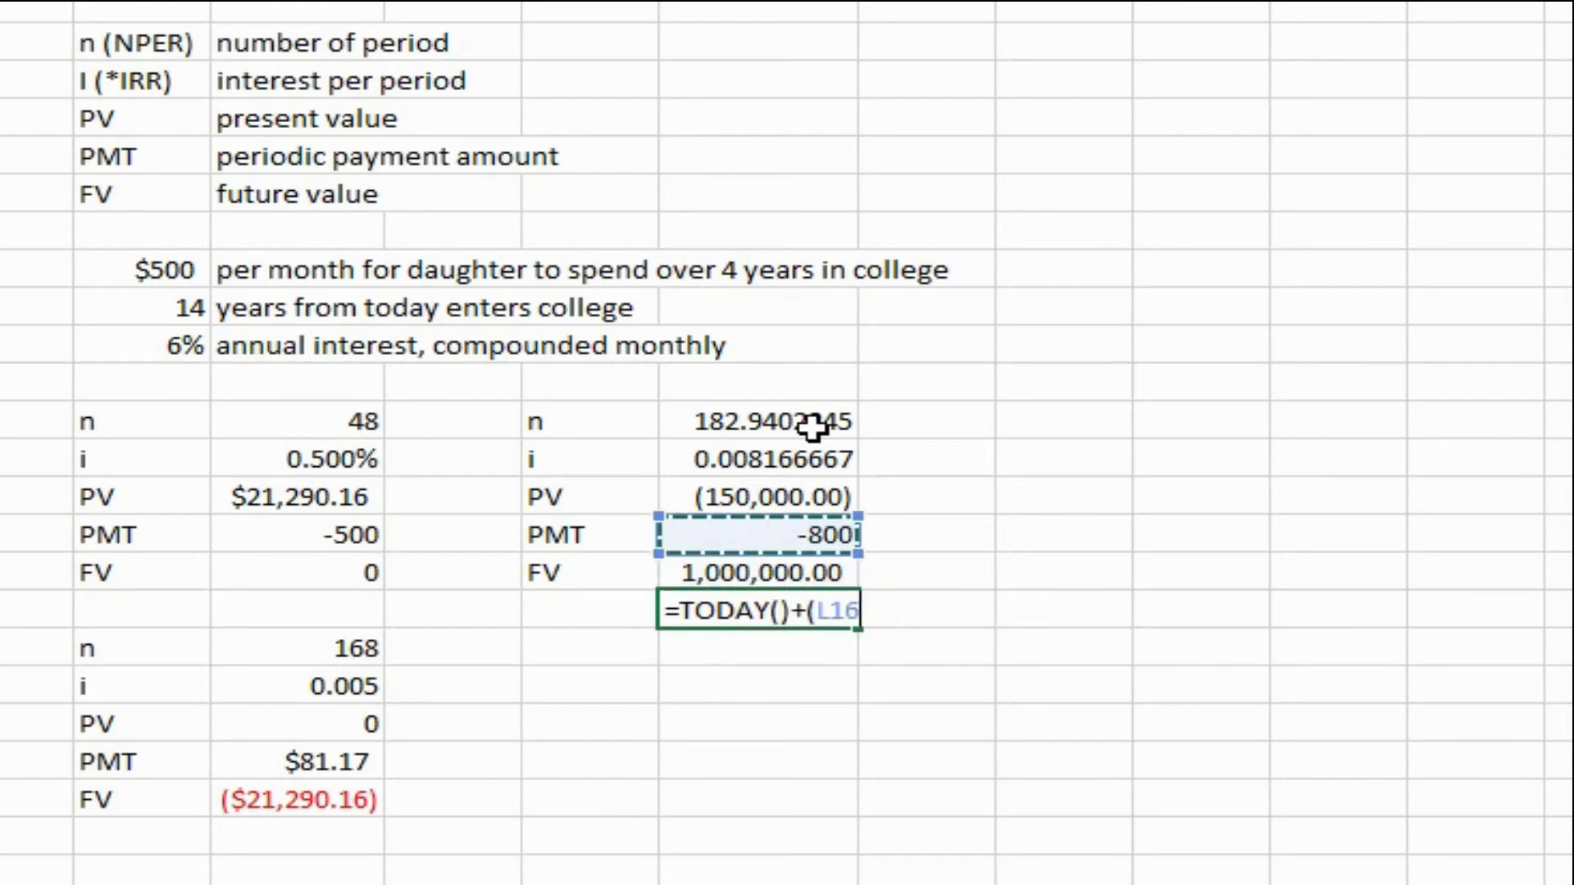
{"action": "key", "text": "Up"}
{"action": "key", "text": "Up"}
{"action": "key", "text": "Up"}
{"action": "type", "text": "*"}
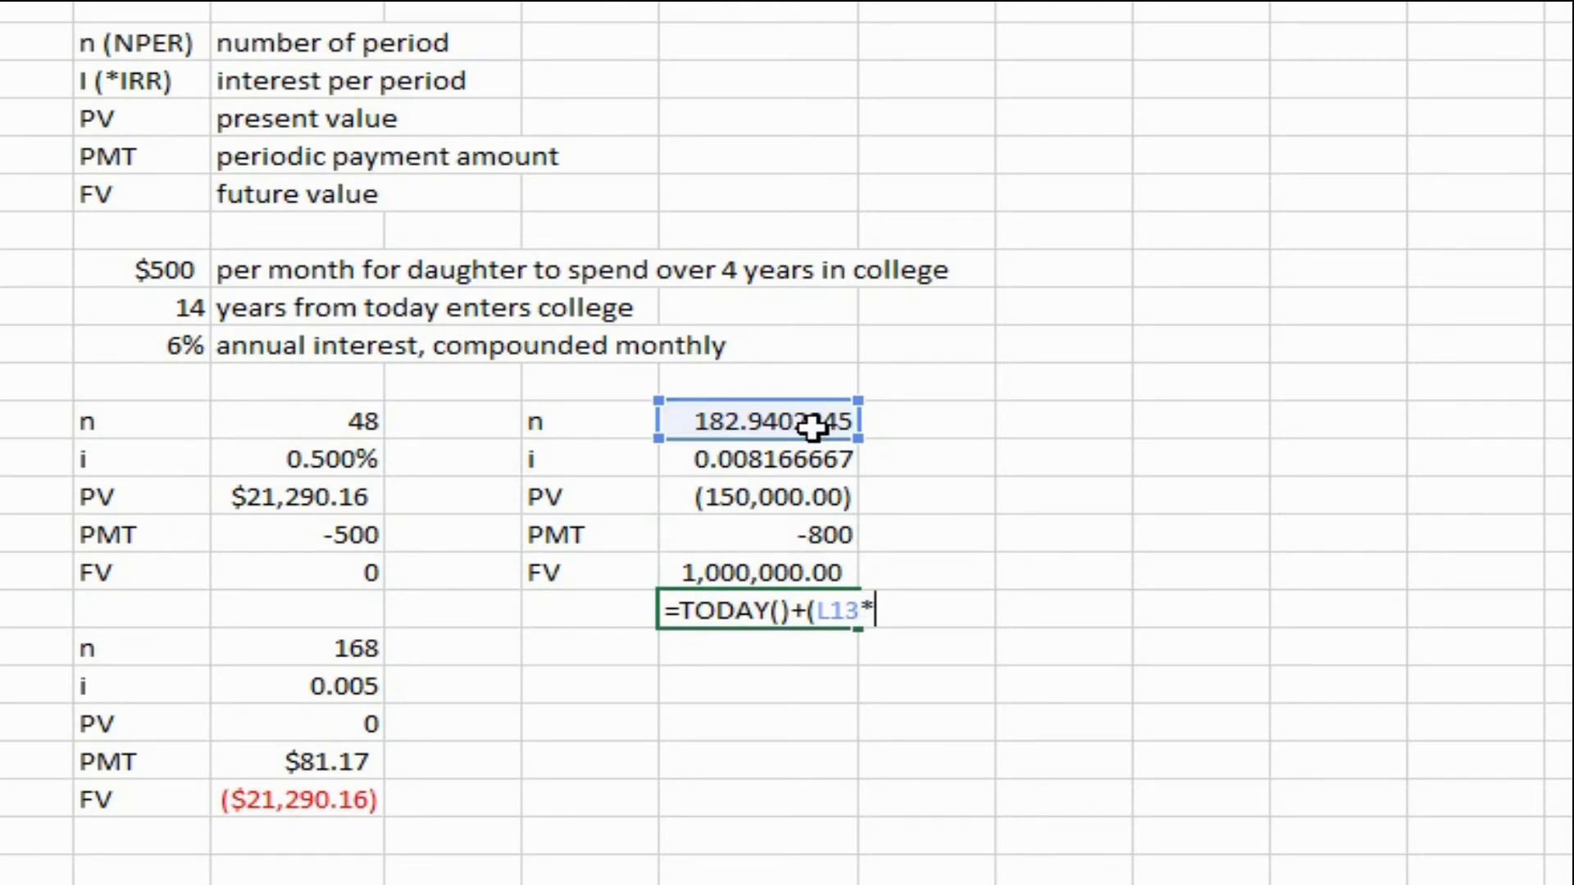
{"action": "type", "text": "30)"}
{"action": "key", "text": "Return"}
{"action": "key", "text": "Up"}
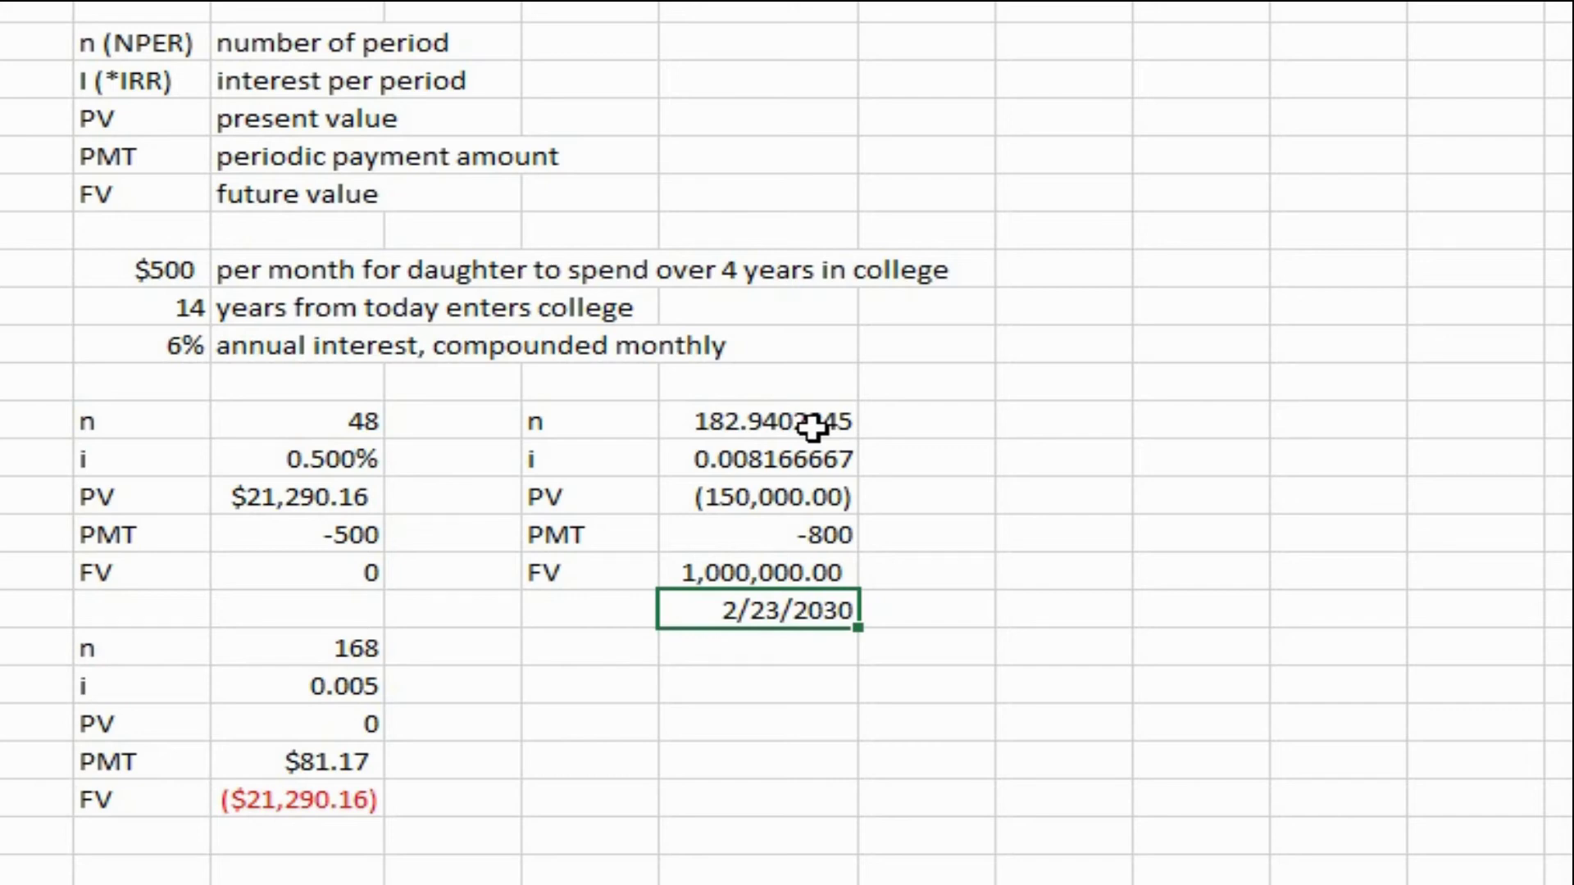
Step: Change the third block's periodic payment in cell L16 to -1000
{"action": "key", "text": "Down"}
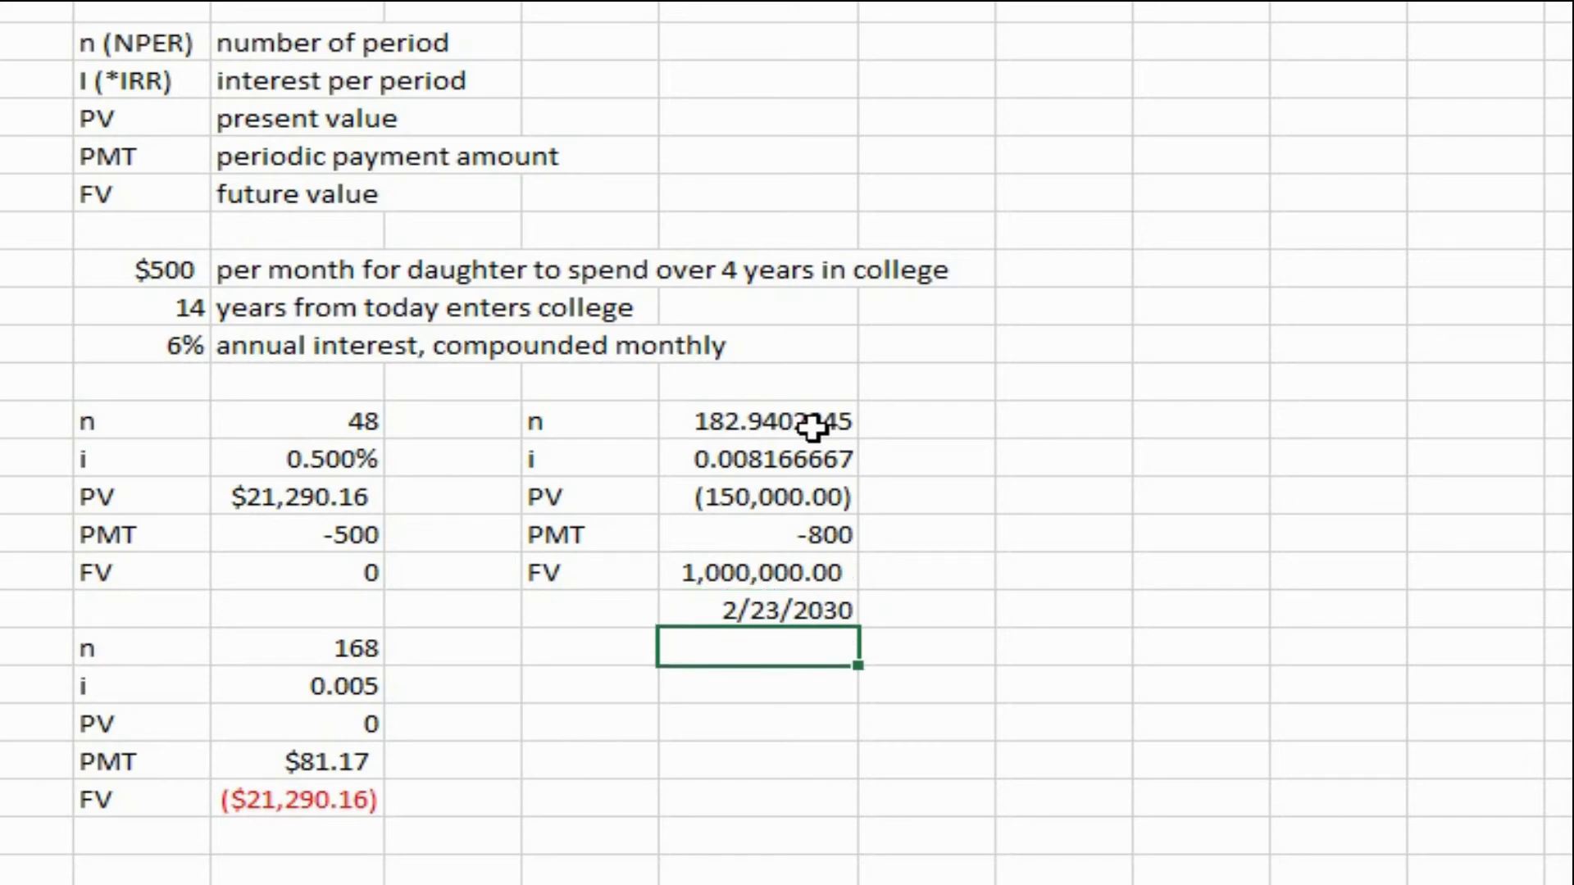
{"action": "key", "text": "Up"}
{"action": "key", "text": "Up"}
{"action": "key", "text": "Up"}
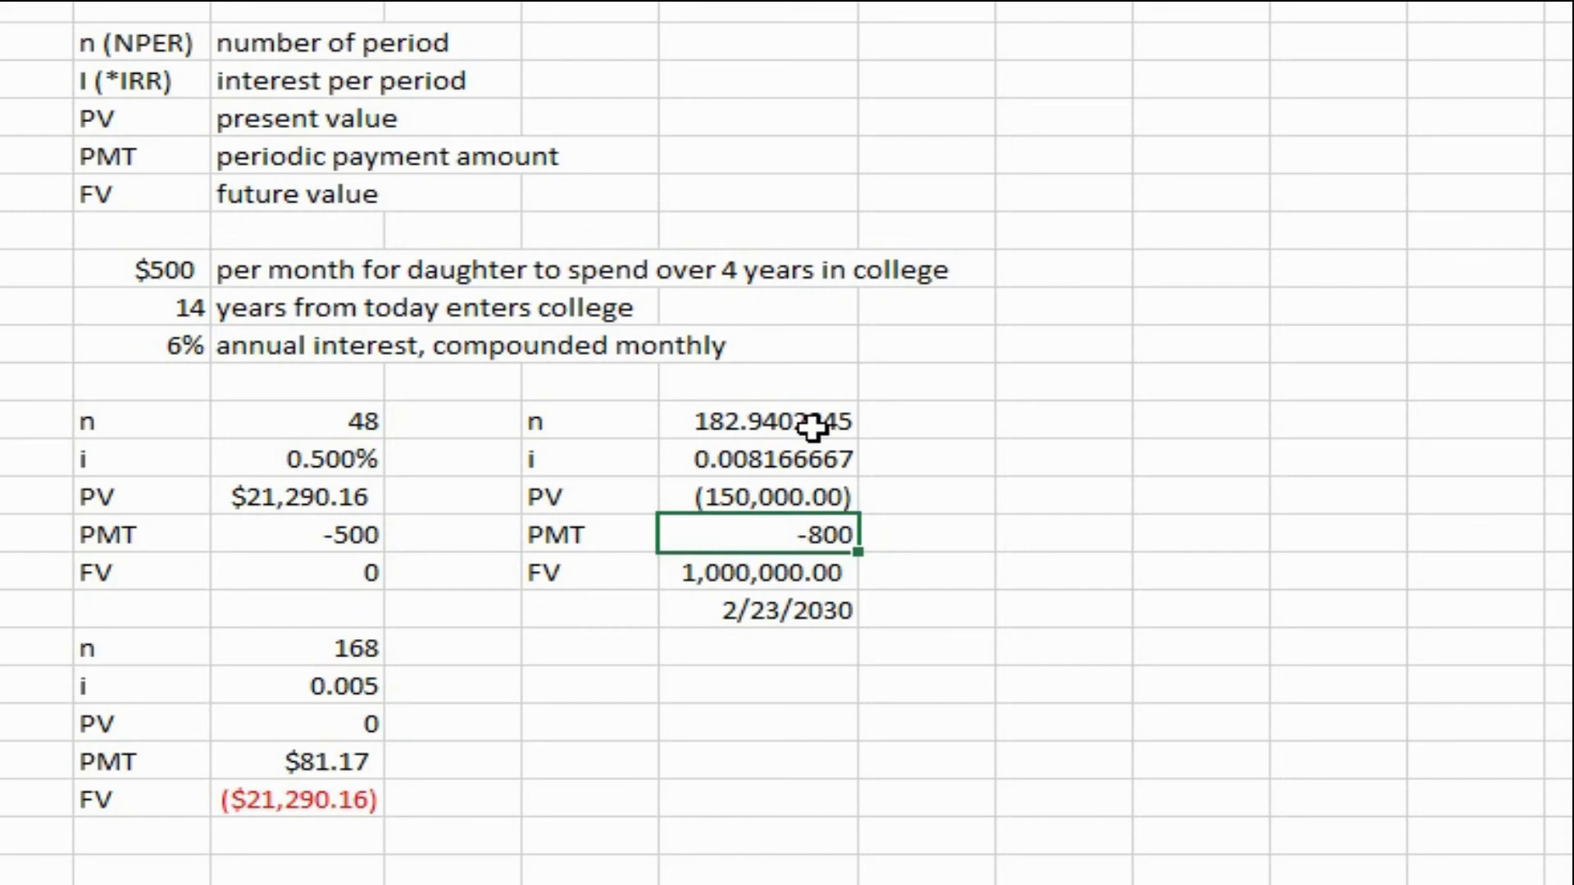
{"action": "type", "text": "-1000"}
{"action": "key", "text": "Return"}
{"action": "key", "text": "Return"}
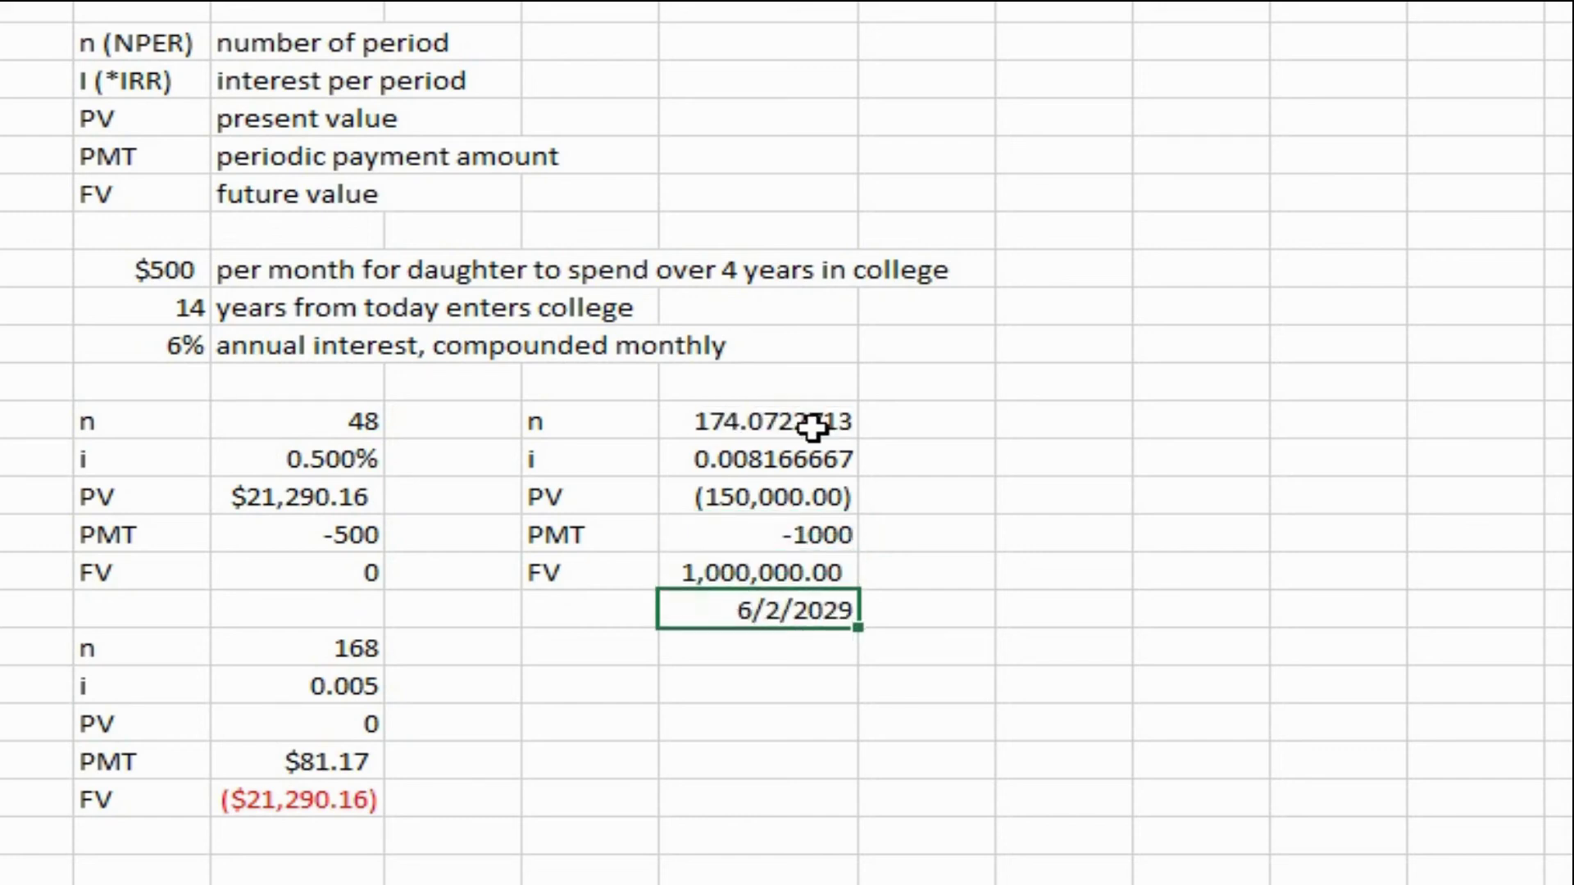
Step: Change the third block's monthly interest formula in cell L14 to =11%/12
{"action": "key", "text": "Up"}
{"action": "key", "text": "Up"}
{"action": "key", "text": "Up"}
{"action": "key", "text": "Up"}
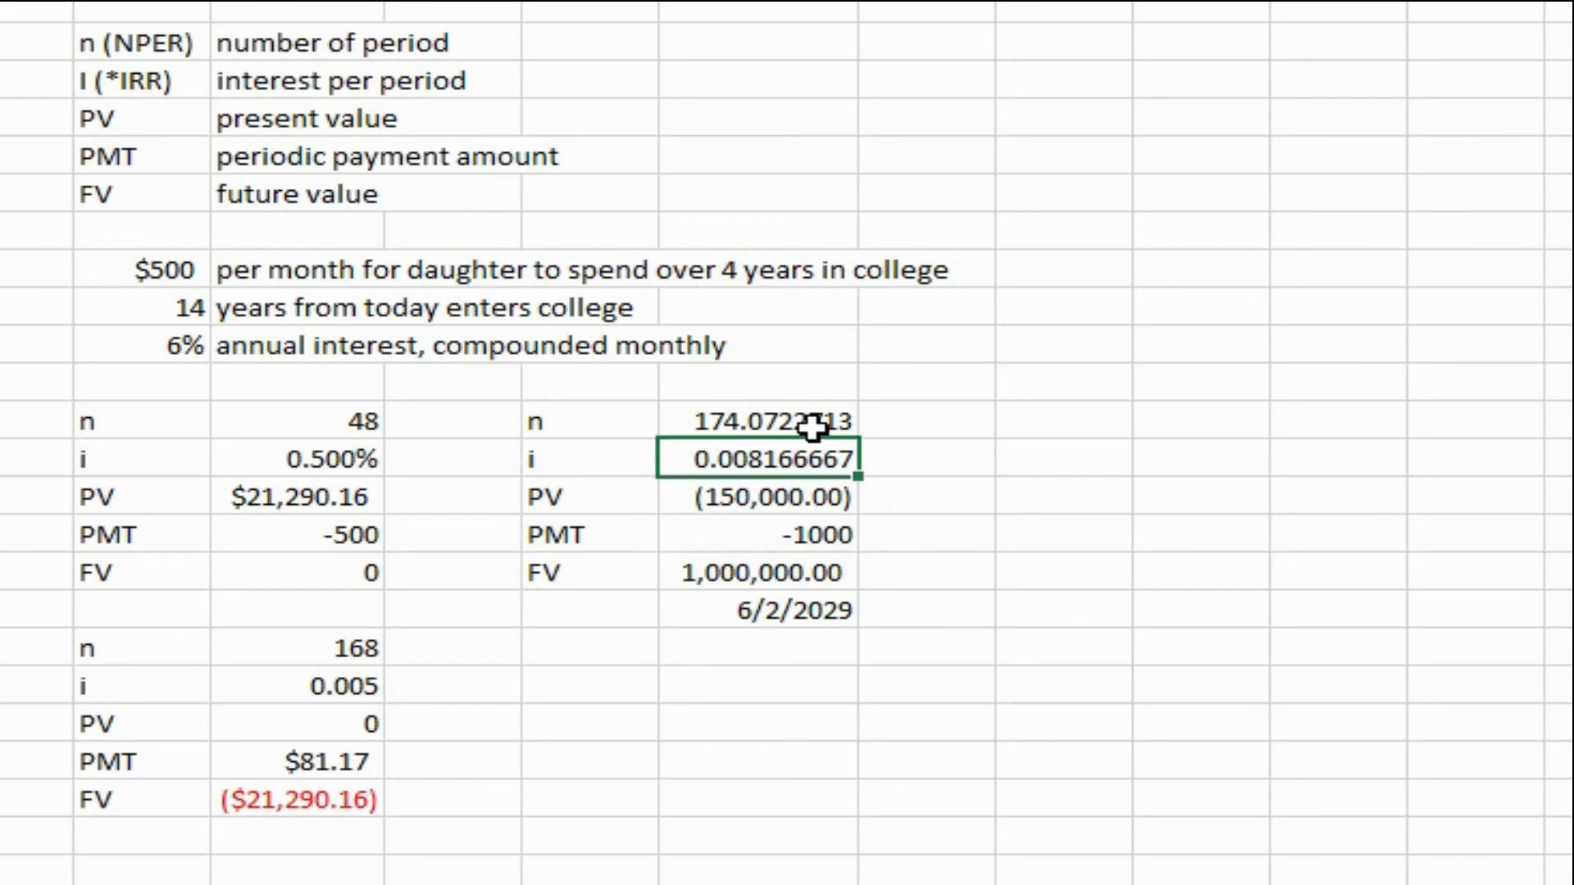
{"action": "key", "text": "F2"}
{"action": "key", "text": "Left"}
{"action": "key", "text": "Left"}
{"action": "key", "text": "Left"}
{"action": "key", "text": "Left"}
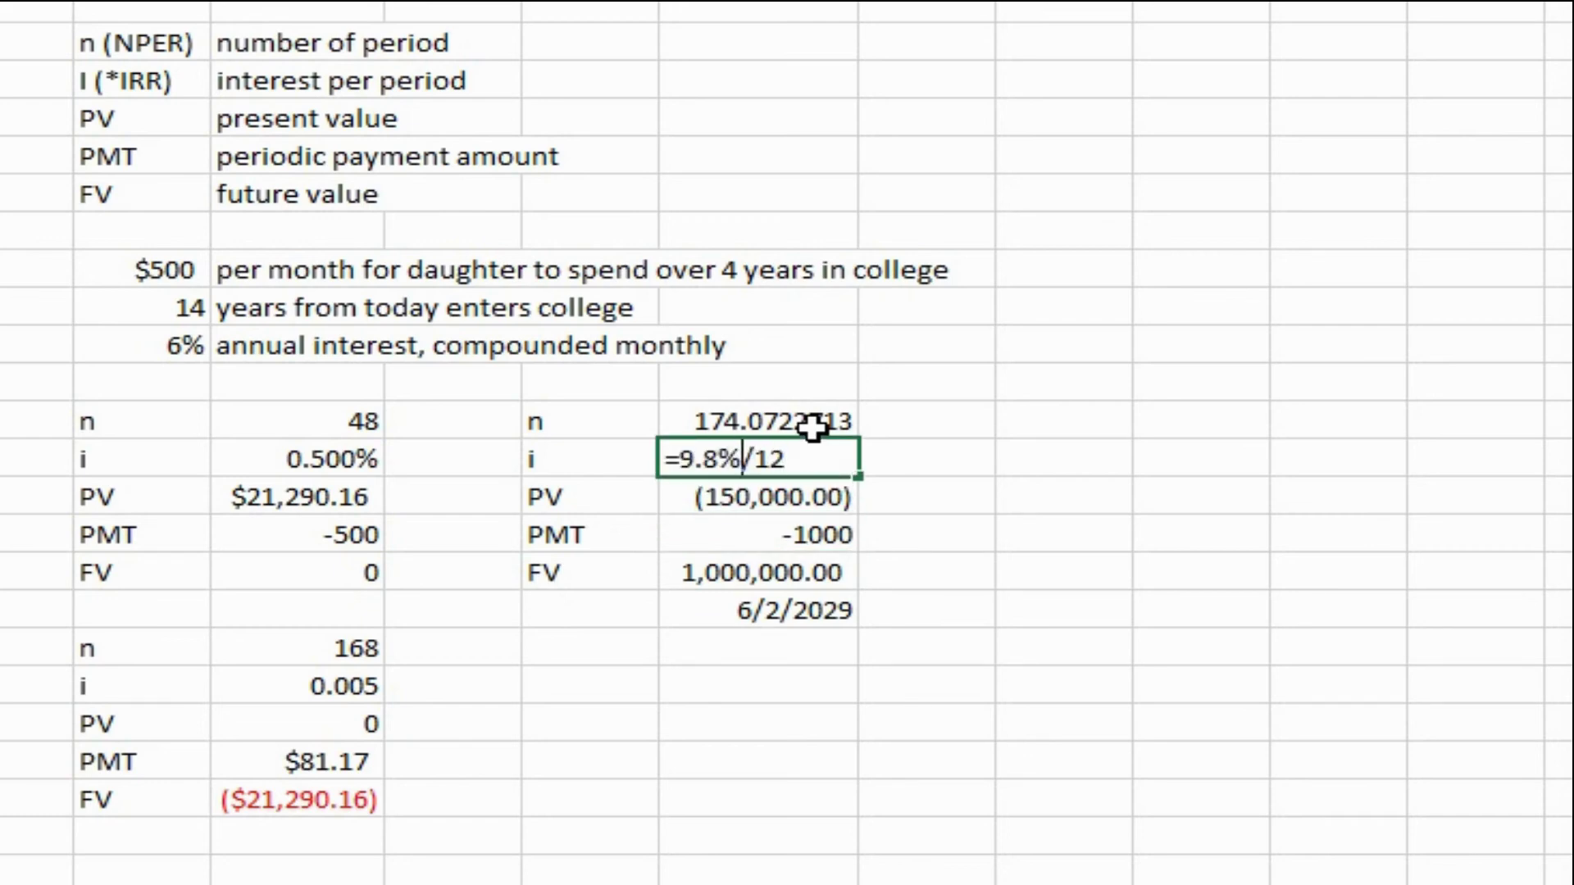
{"action": "key", "text": "BackSpace"}
{"action": "key", "text": "BackSpace"}
{"action": "key", "text": "BackSpace"}
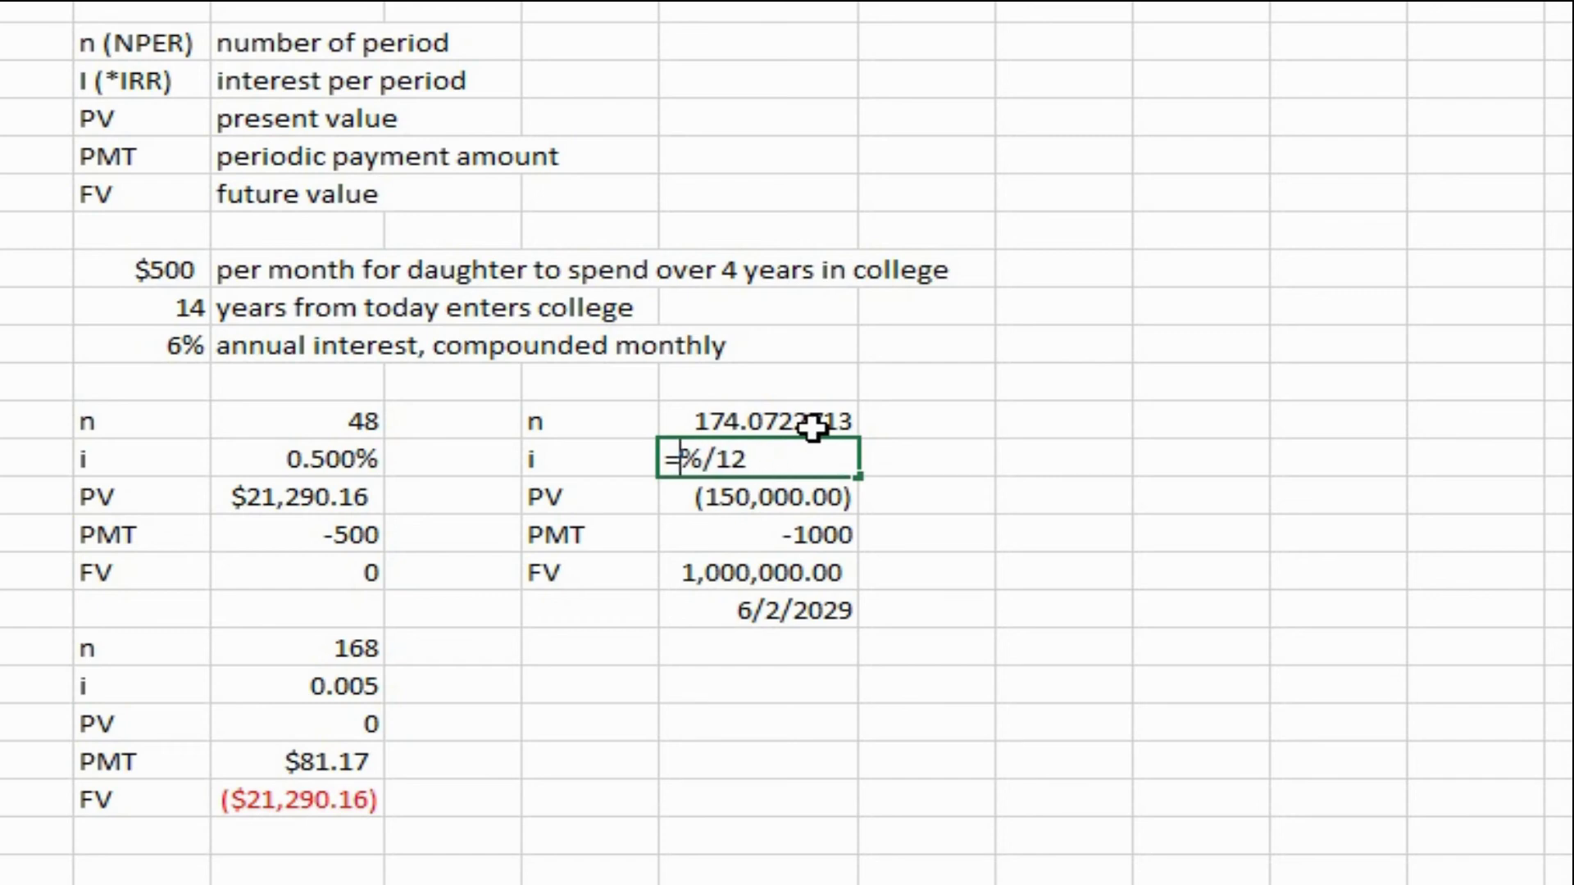
{"action": "type", "text": "11"}
{"action": "key", "text": "Return"}
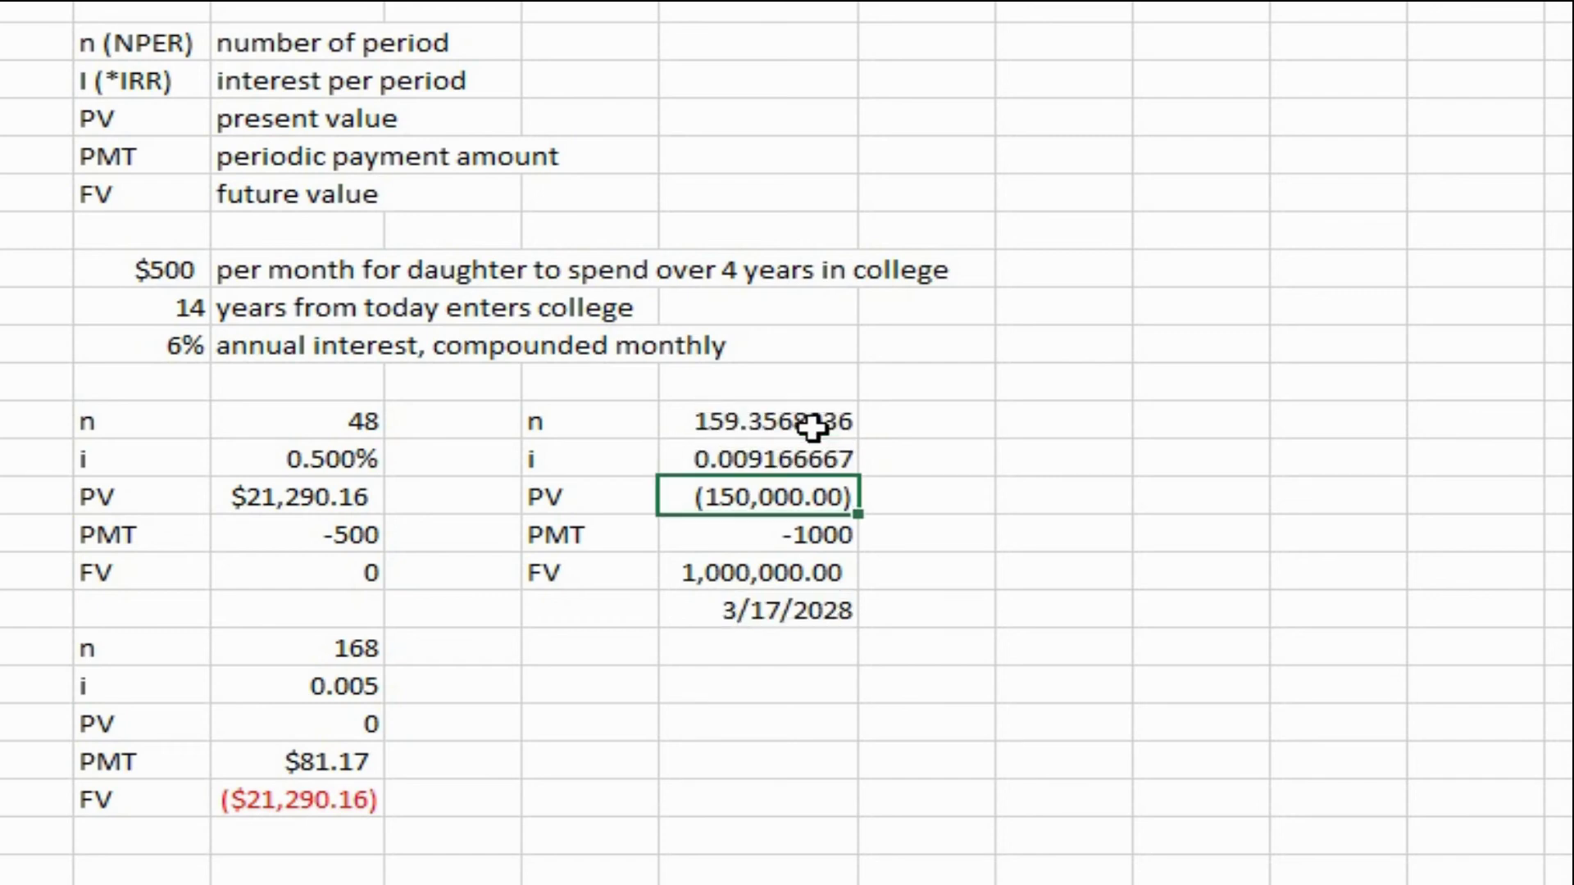
Step: Change the third block's present value in cell L15 to -250000
{"action": "key", "text": "Down"}
{"action": "key", "text": "Down"}
{"action": "key", "text": "Down"}
{"action": "key", "text": "Up"}
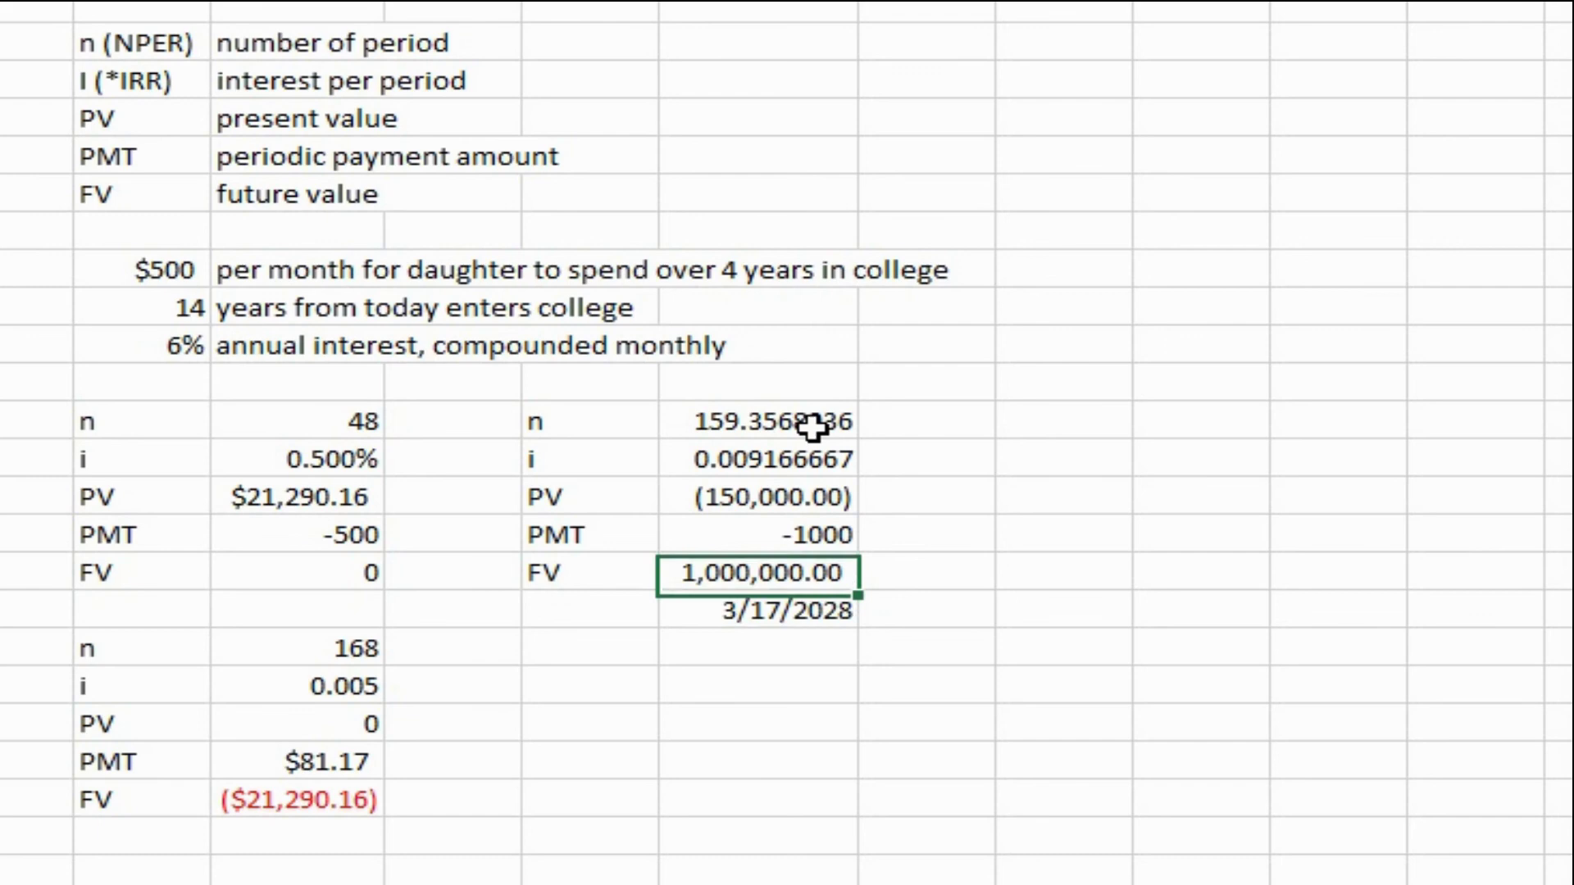
{"action": "key", "text": "Up"}
{"action": "key", "text": "Up"}
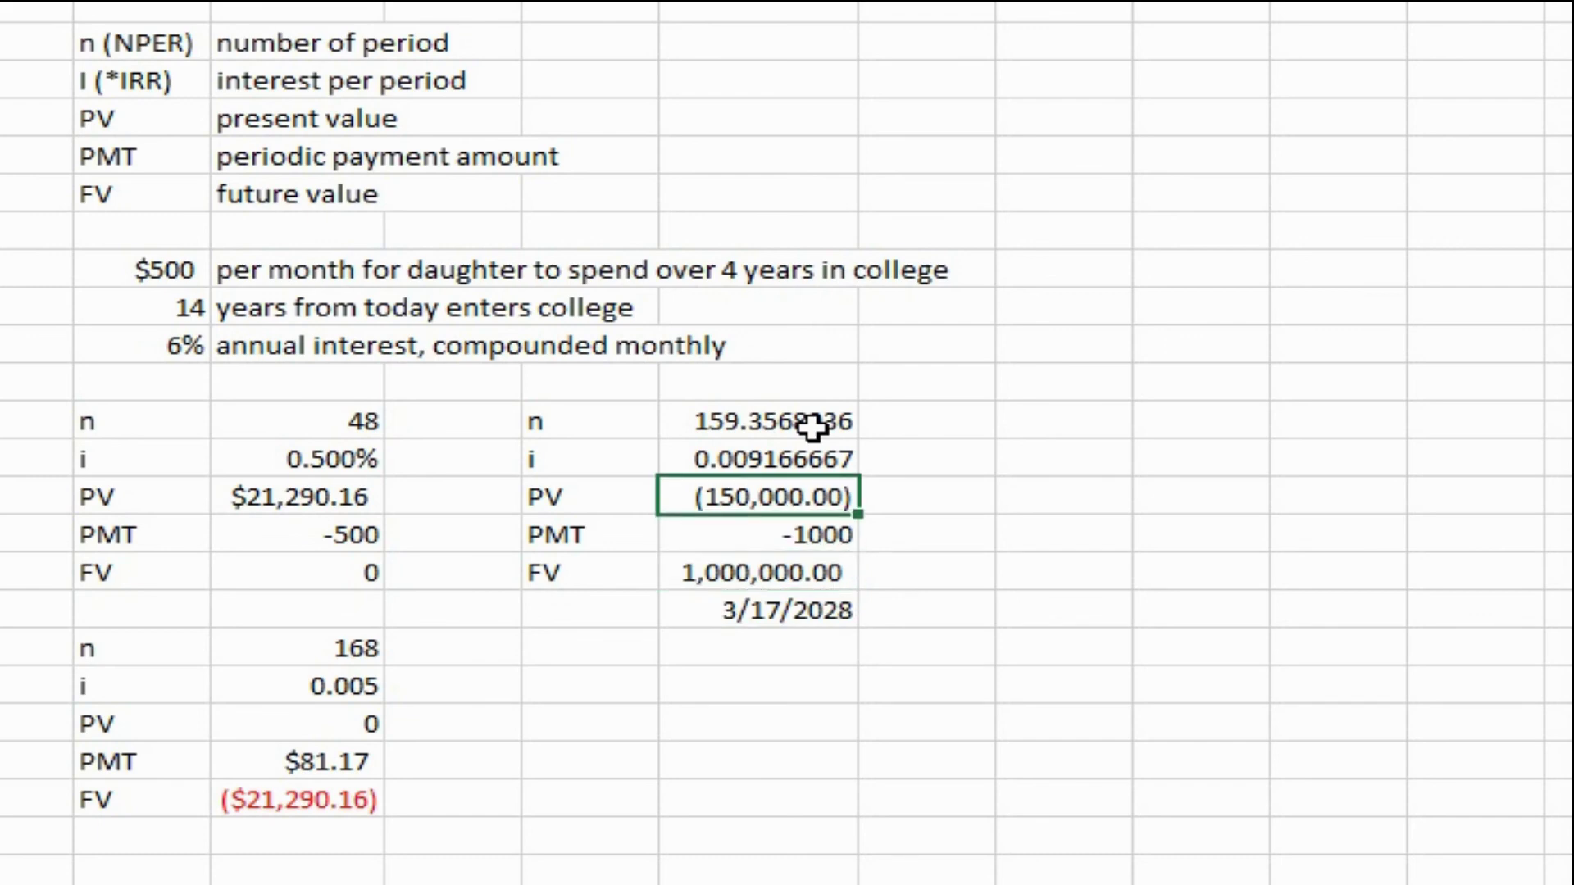
{"action": "key", "text": "F2"}
{"action": "key", "text": "Home"}
{"action": "key", "text": "shift+End"}
{"action": "type", "text": "250"}
{"action": "key", "text": "BackSpace"}
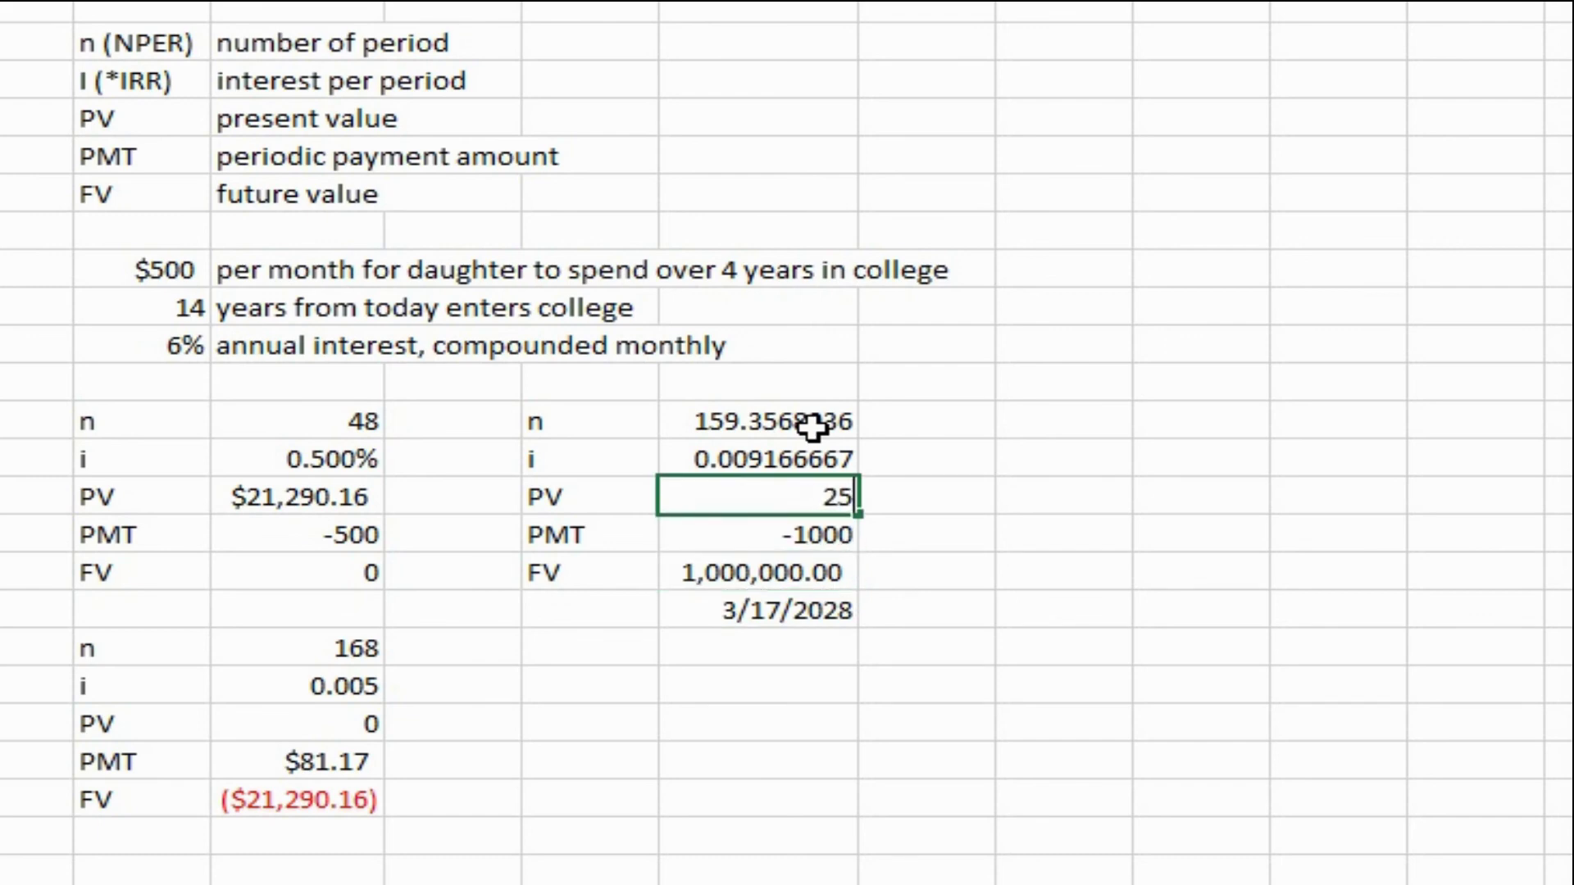
{"action": "key", "text": "BackSpace"}
{"action": "key", "text": "BackSpace"}
{"action": "type", "text": "-"}
{"action": "type", "text": "250000"}
{"action": "key", "text": "Return"}
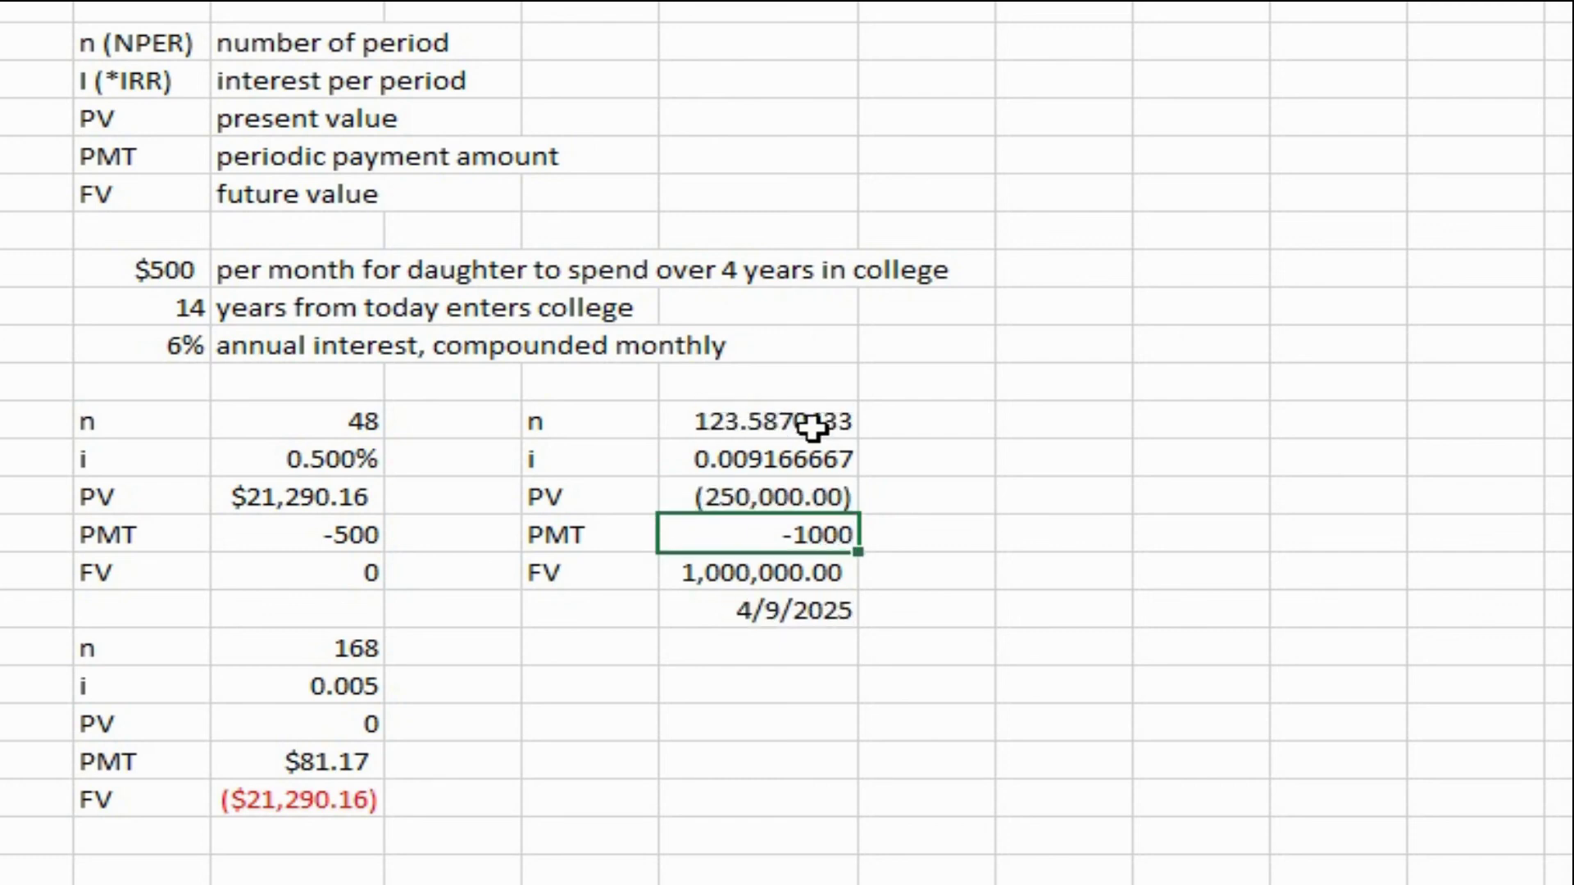
{"action": "key", "text": "Down"}
{"action": "key", "text": "Down"}
{"action": "key", "text": "Down"}
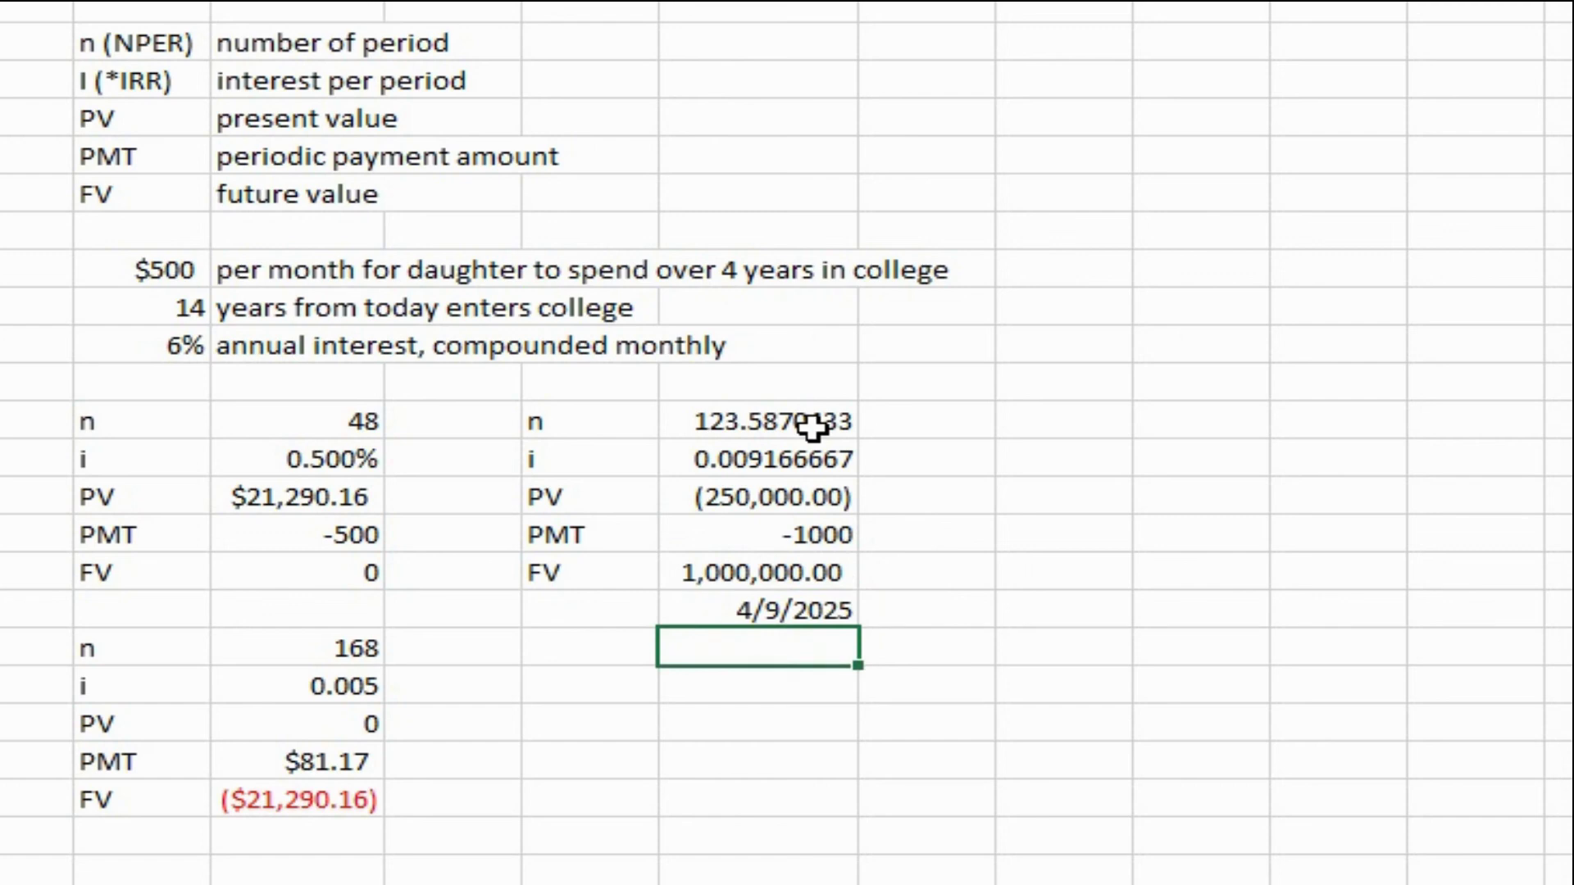